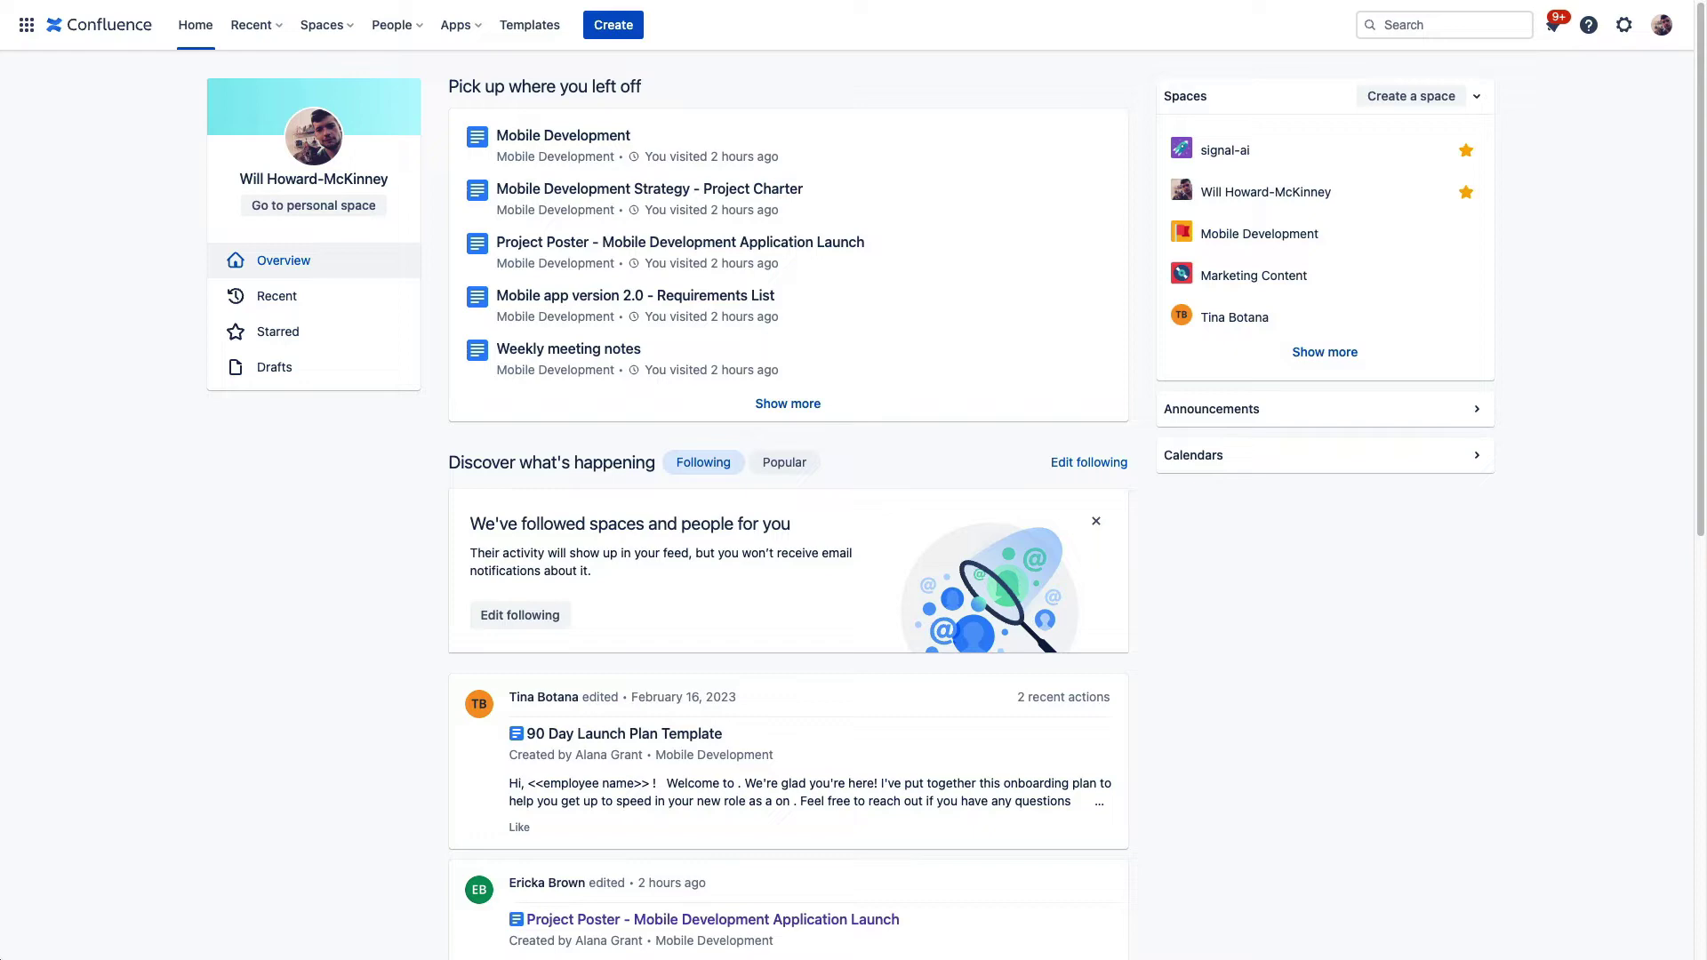
In Mobile Development, browse Weekly meeting notes, 90 Day Launch Plan Template and Project Poster, ending on Project Charter
click(322, 29)
click(421, 222)
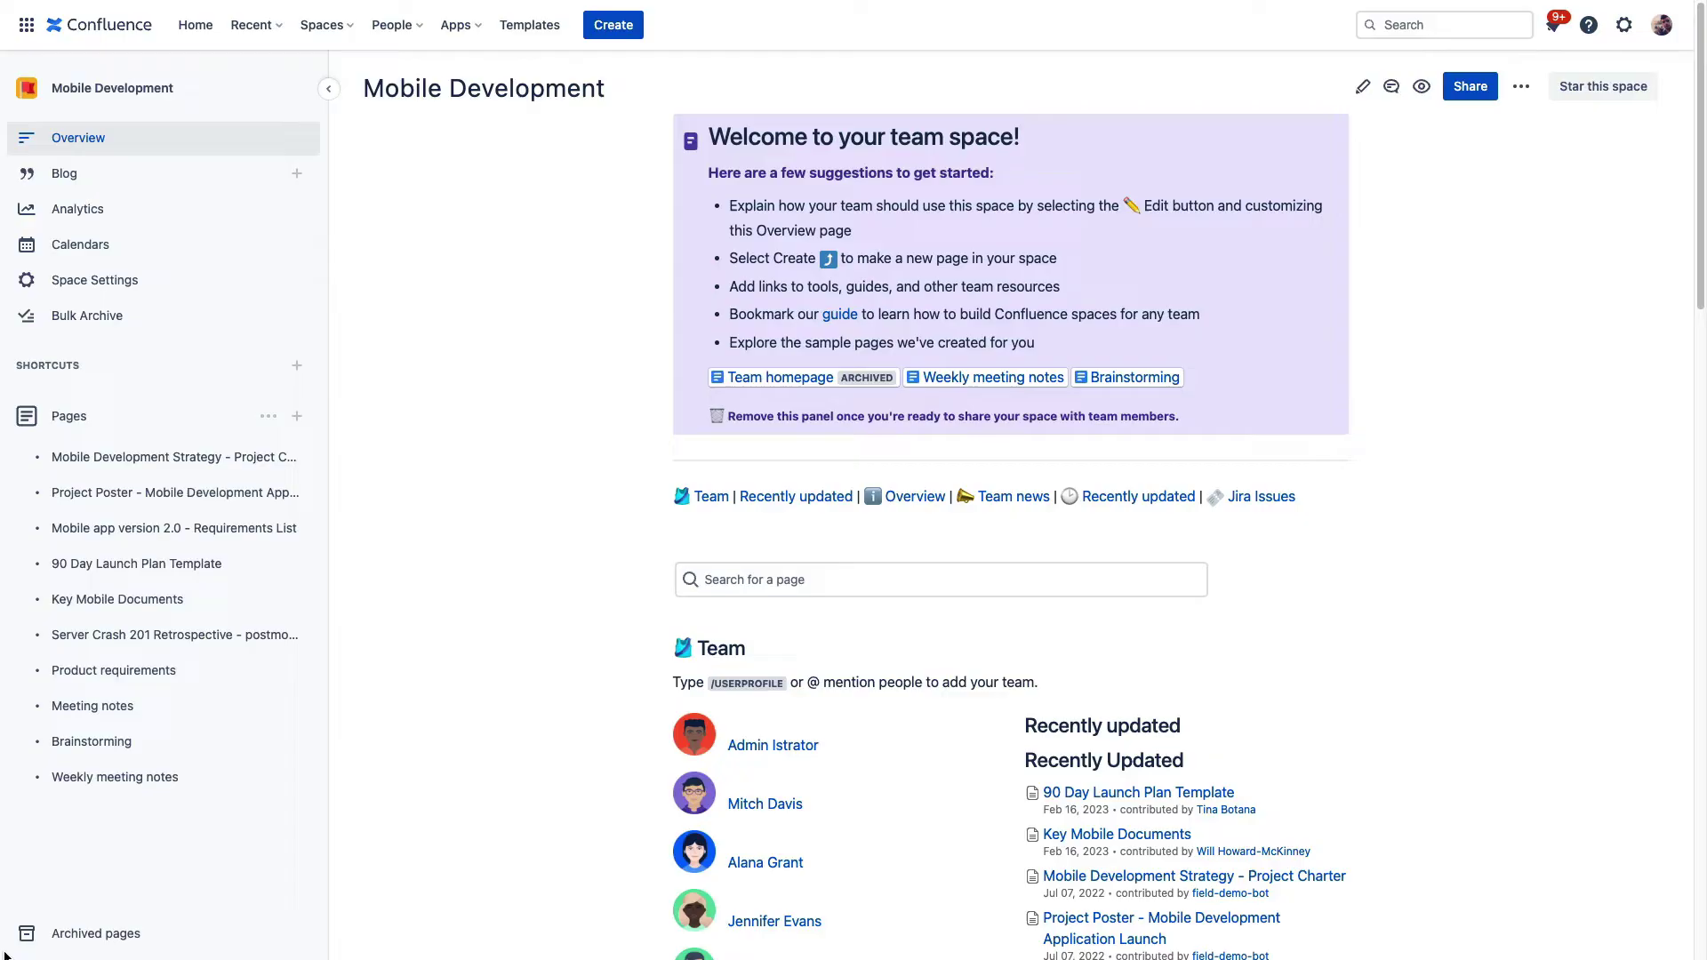
click(175, 777)
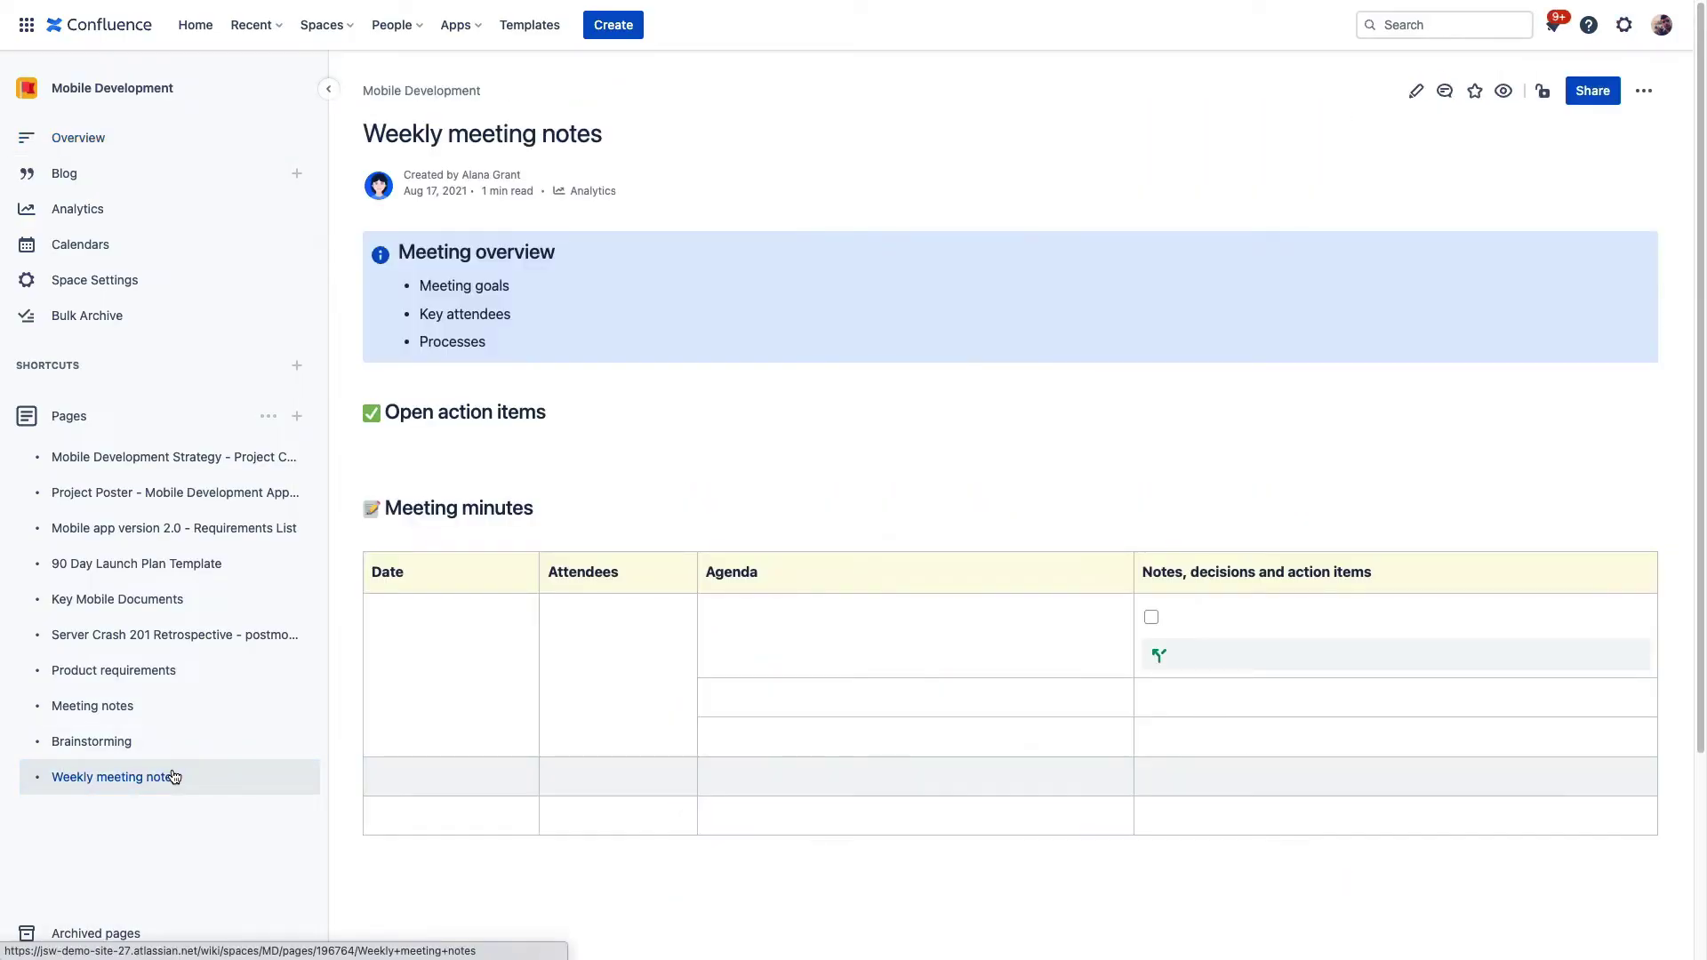
click(163, 563)
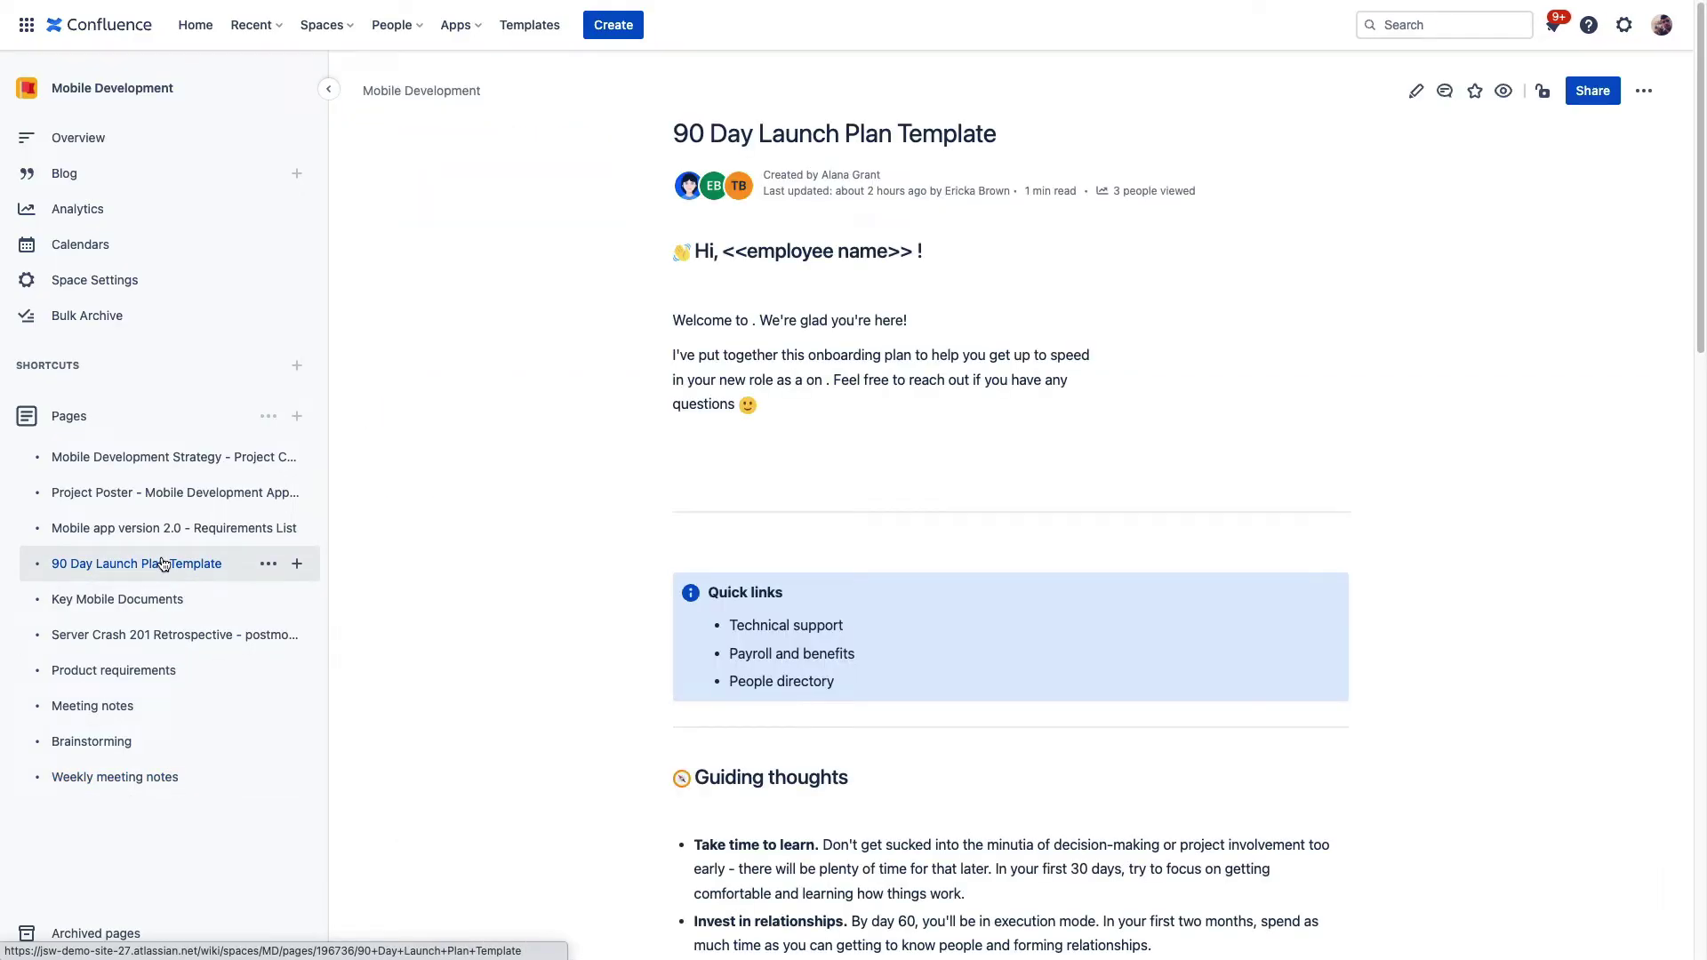
click(164, 498)
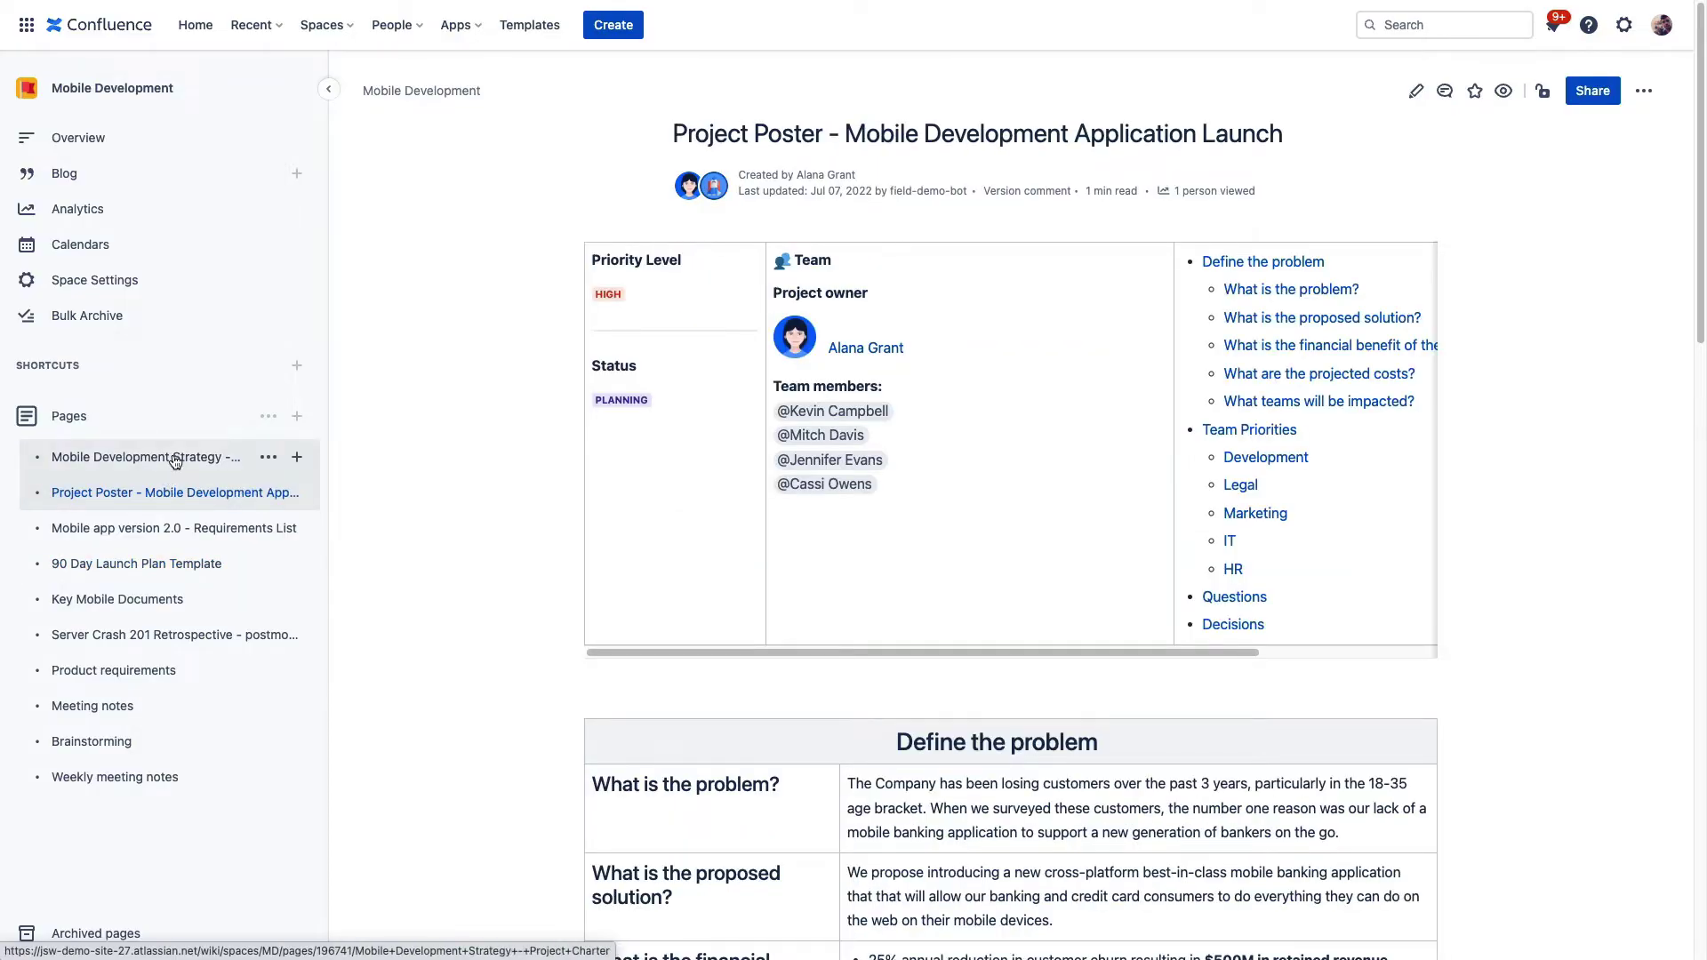
click(176, 461)
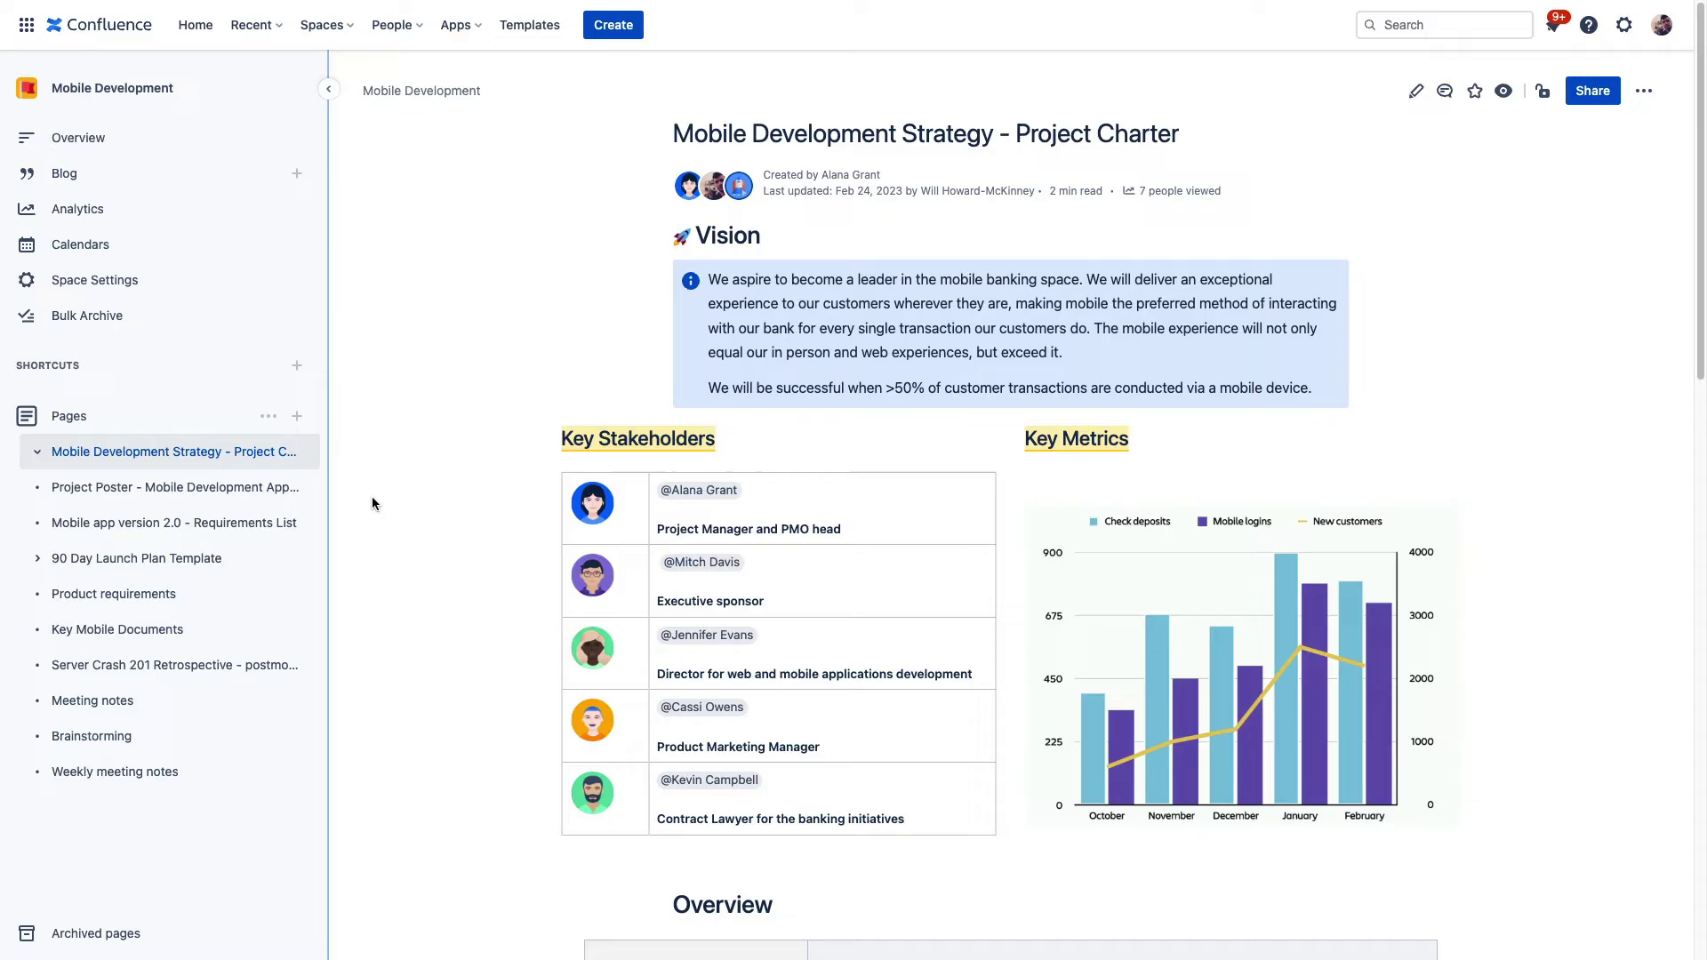
Open the site-wide Analytics from the Apps menu
click(480, 35)
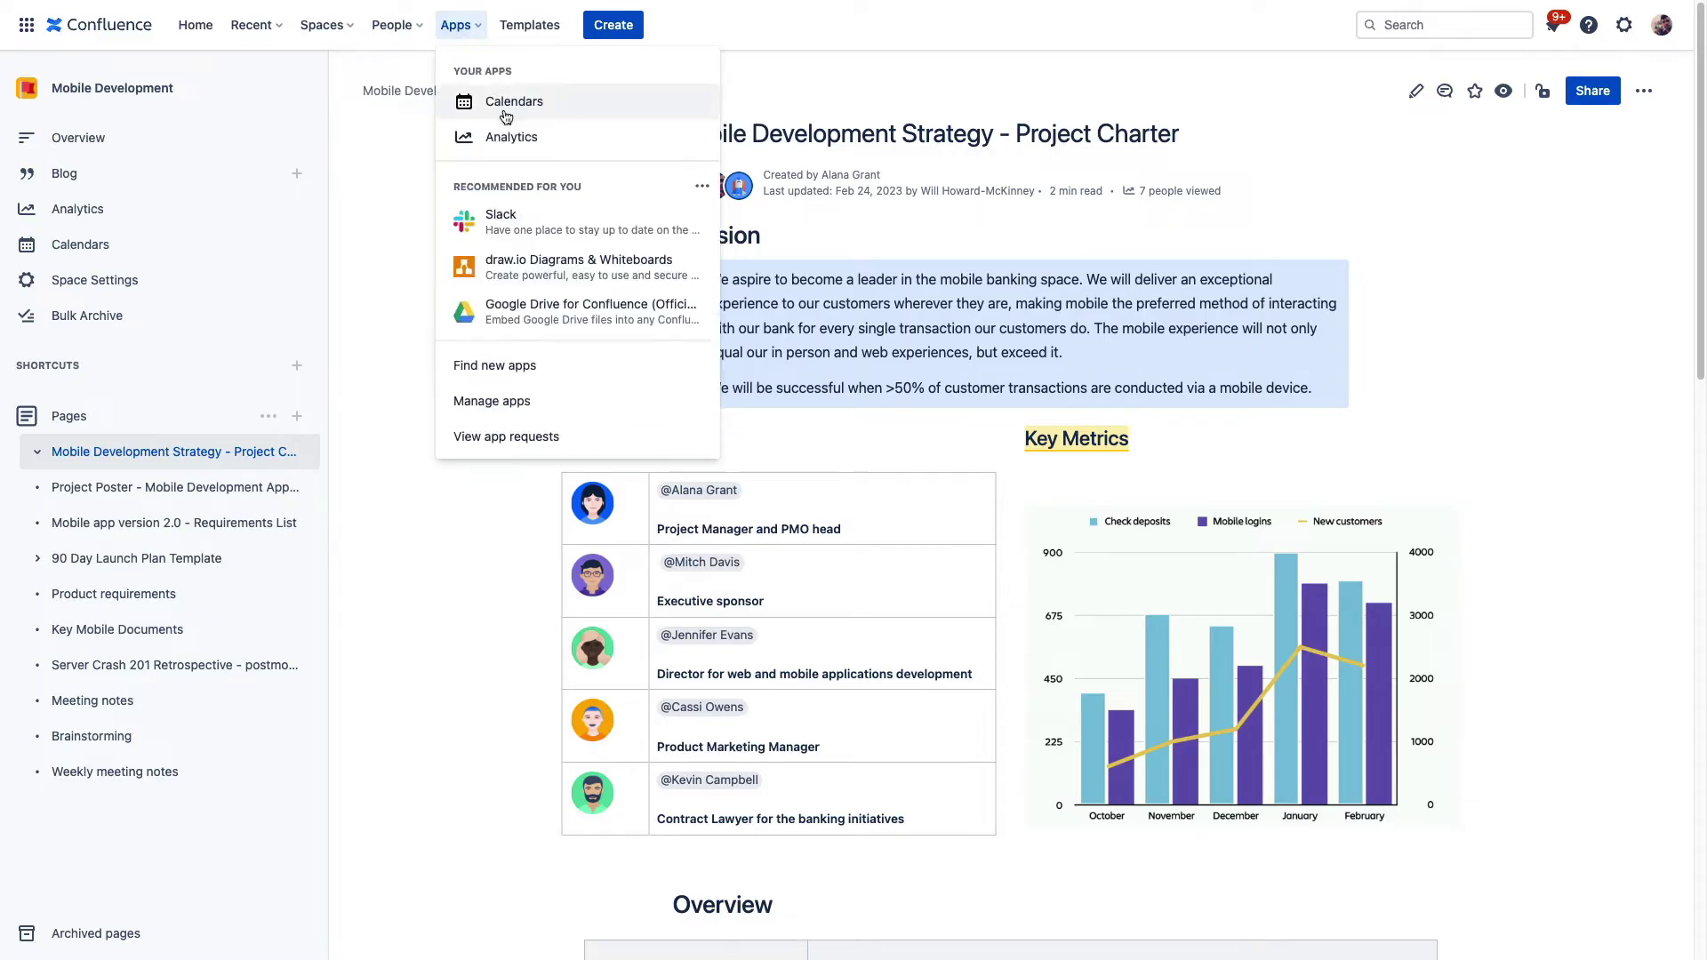
click(513, 139)
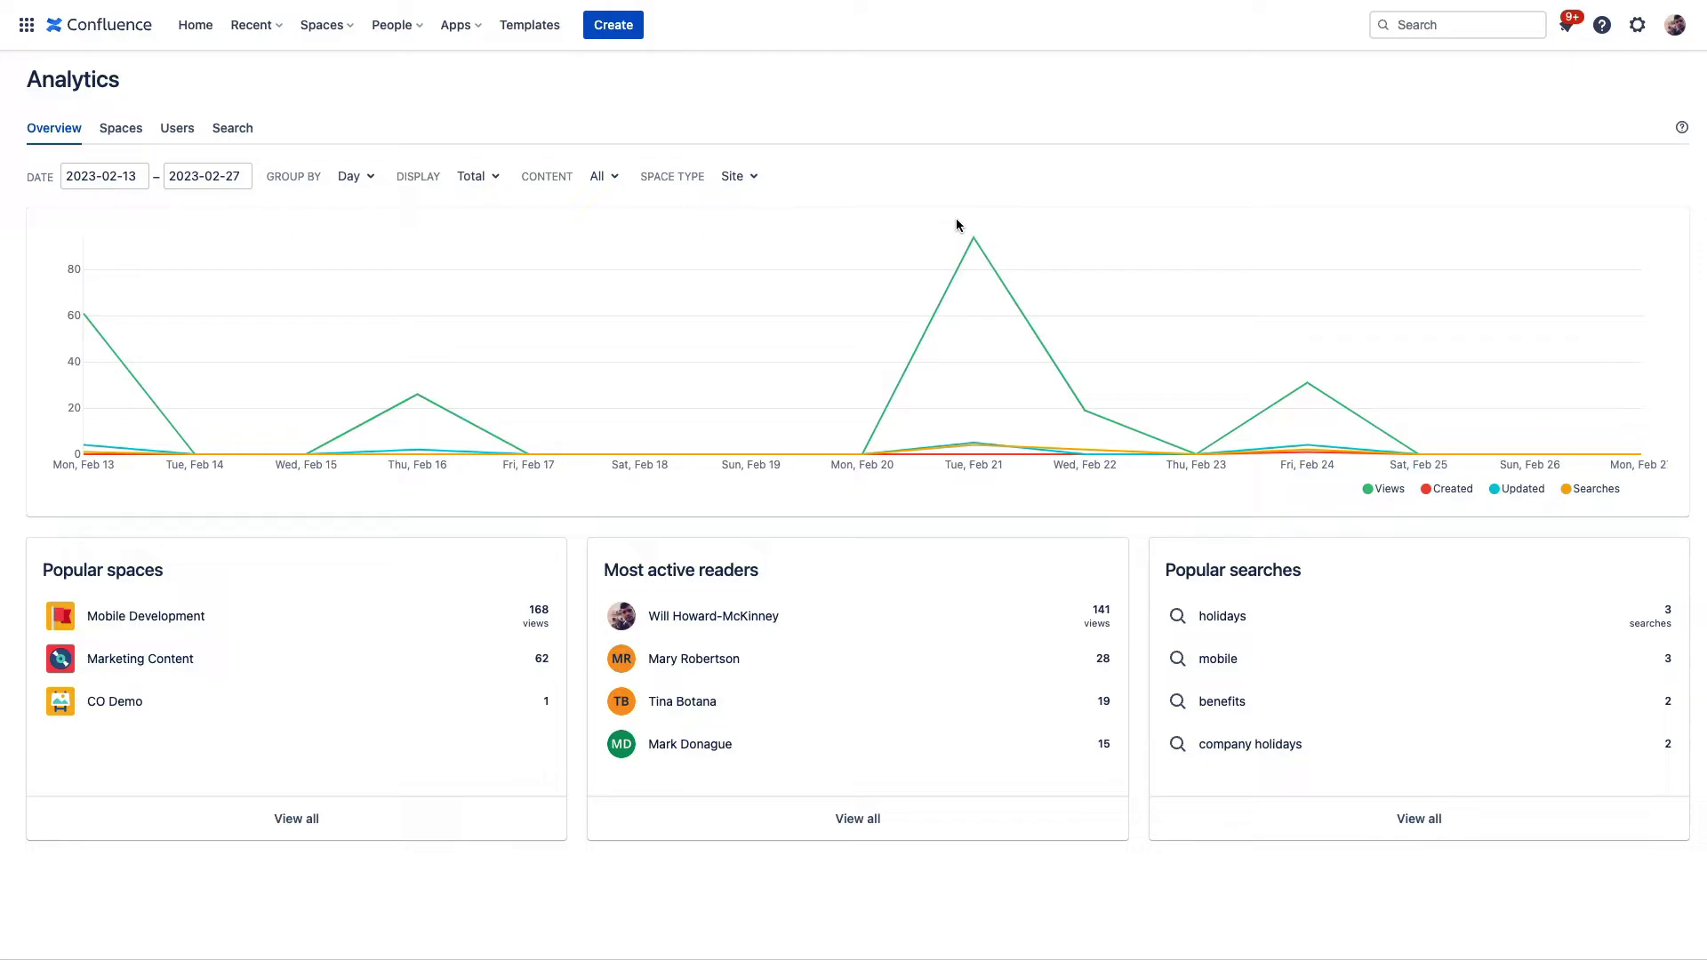
mouse_move(975, 242)
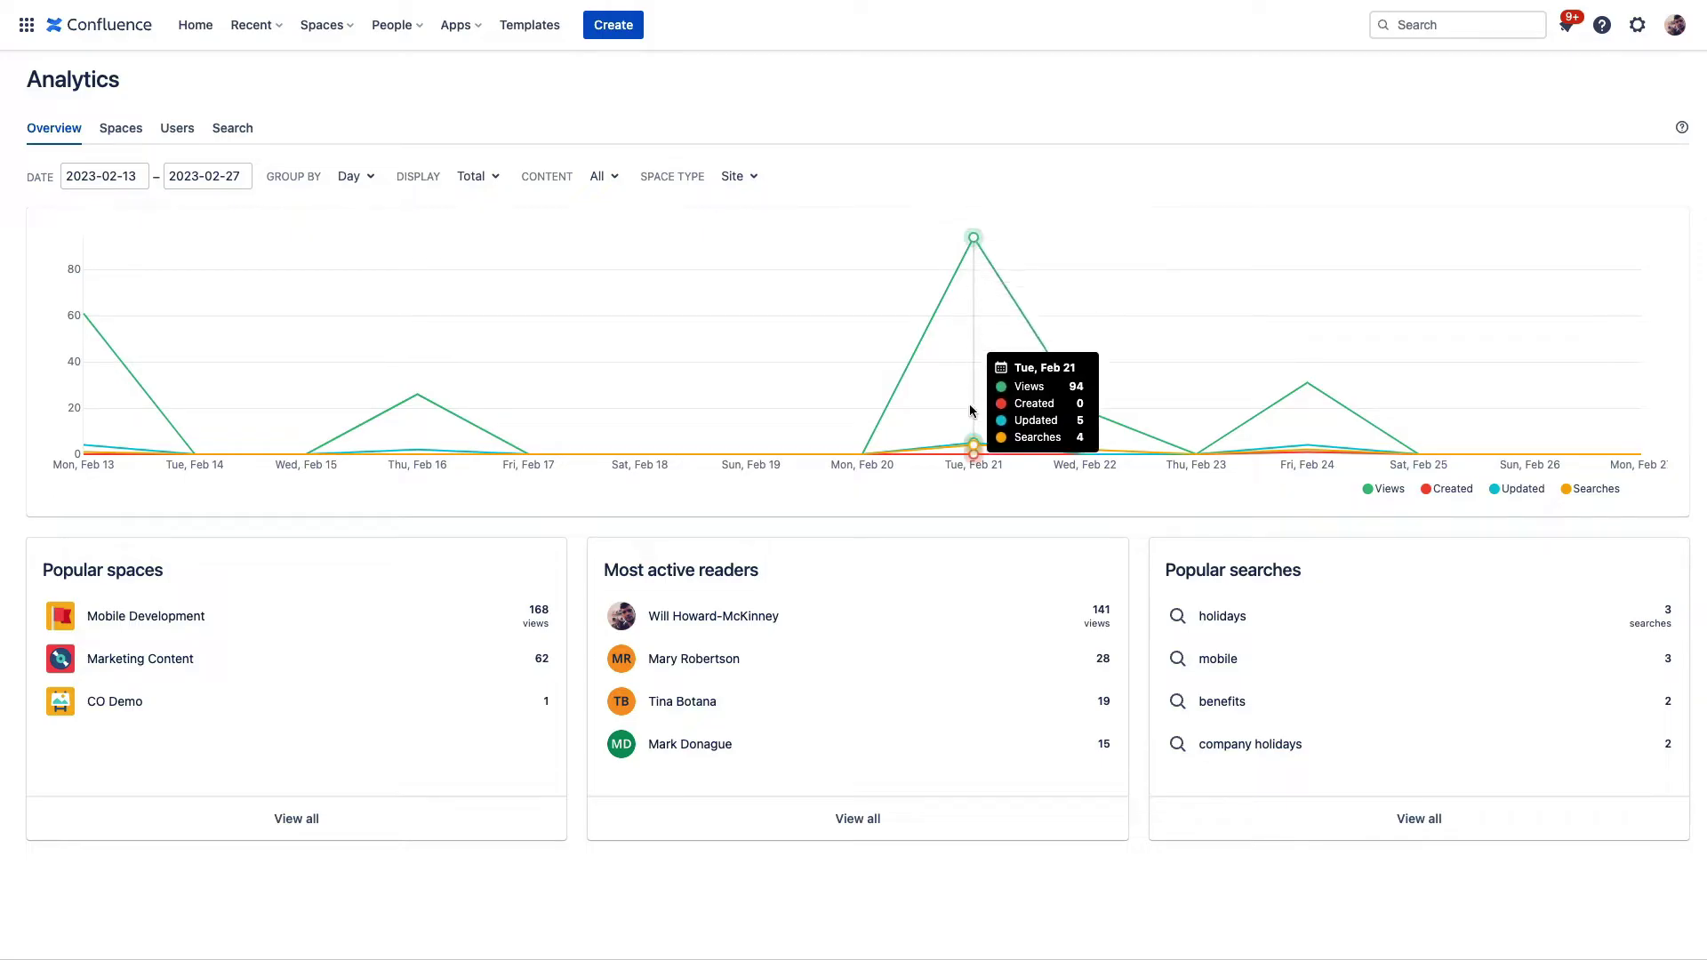
mouse_move(976, 457)
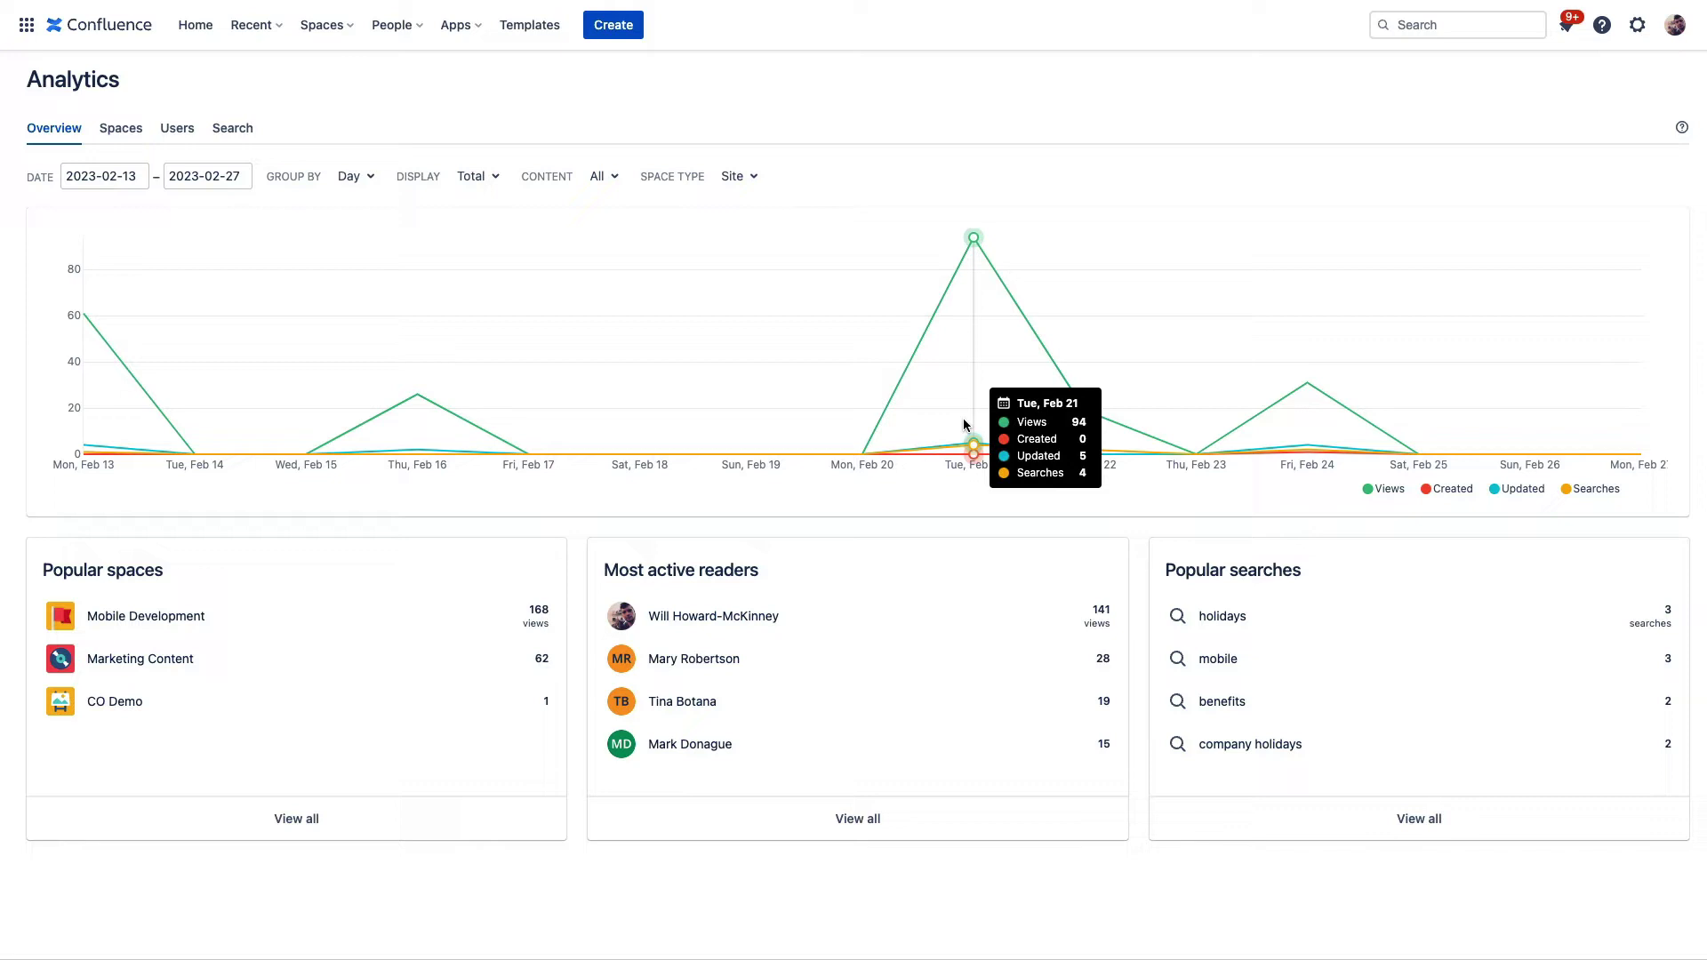
Go through the Spaces, Users and Search breakdowns, ending on the search-terms table
click(129, 131)
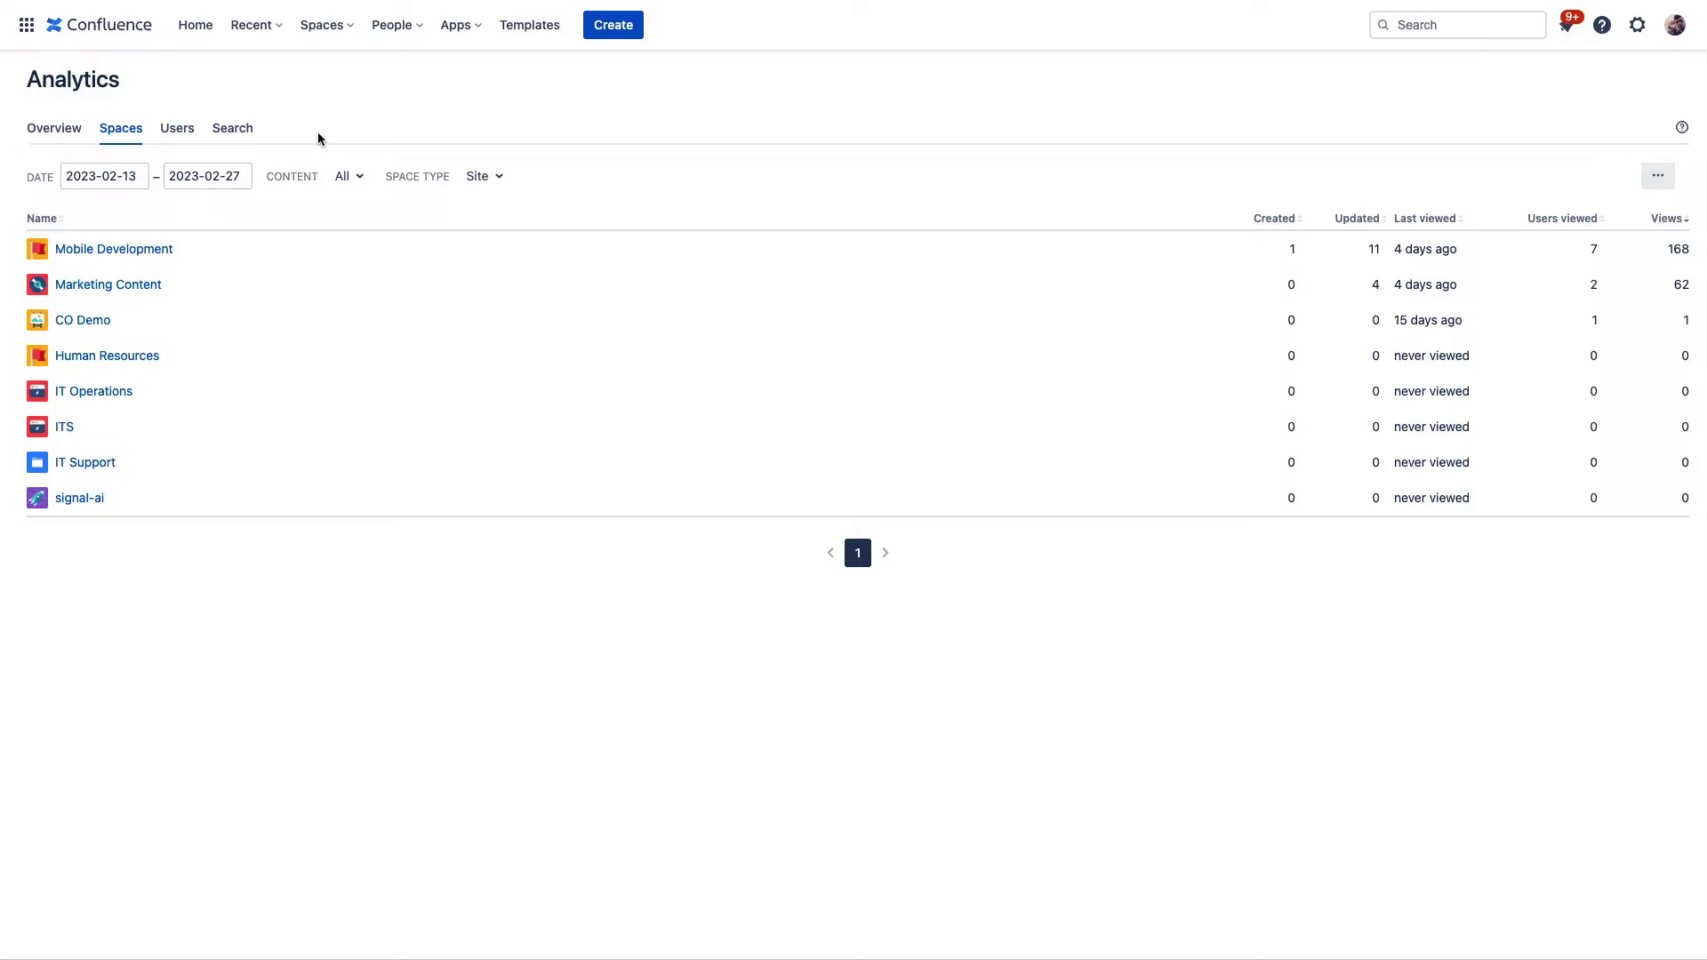
click(181, 131)
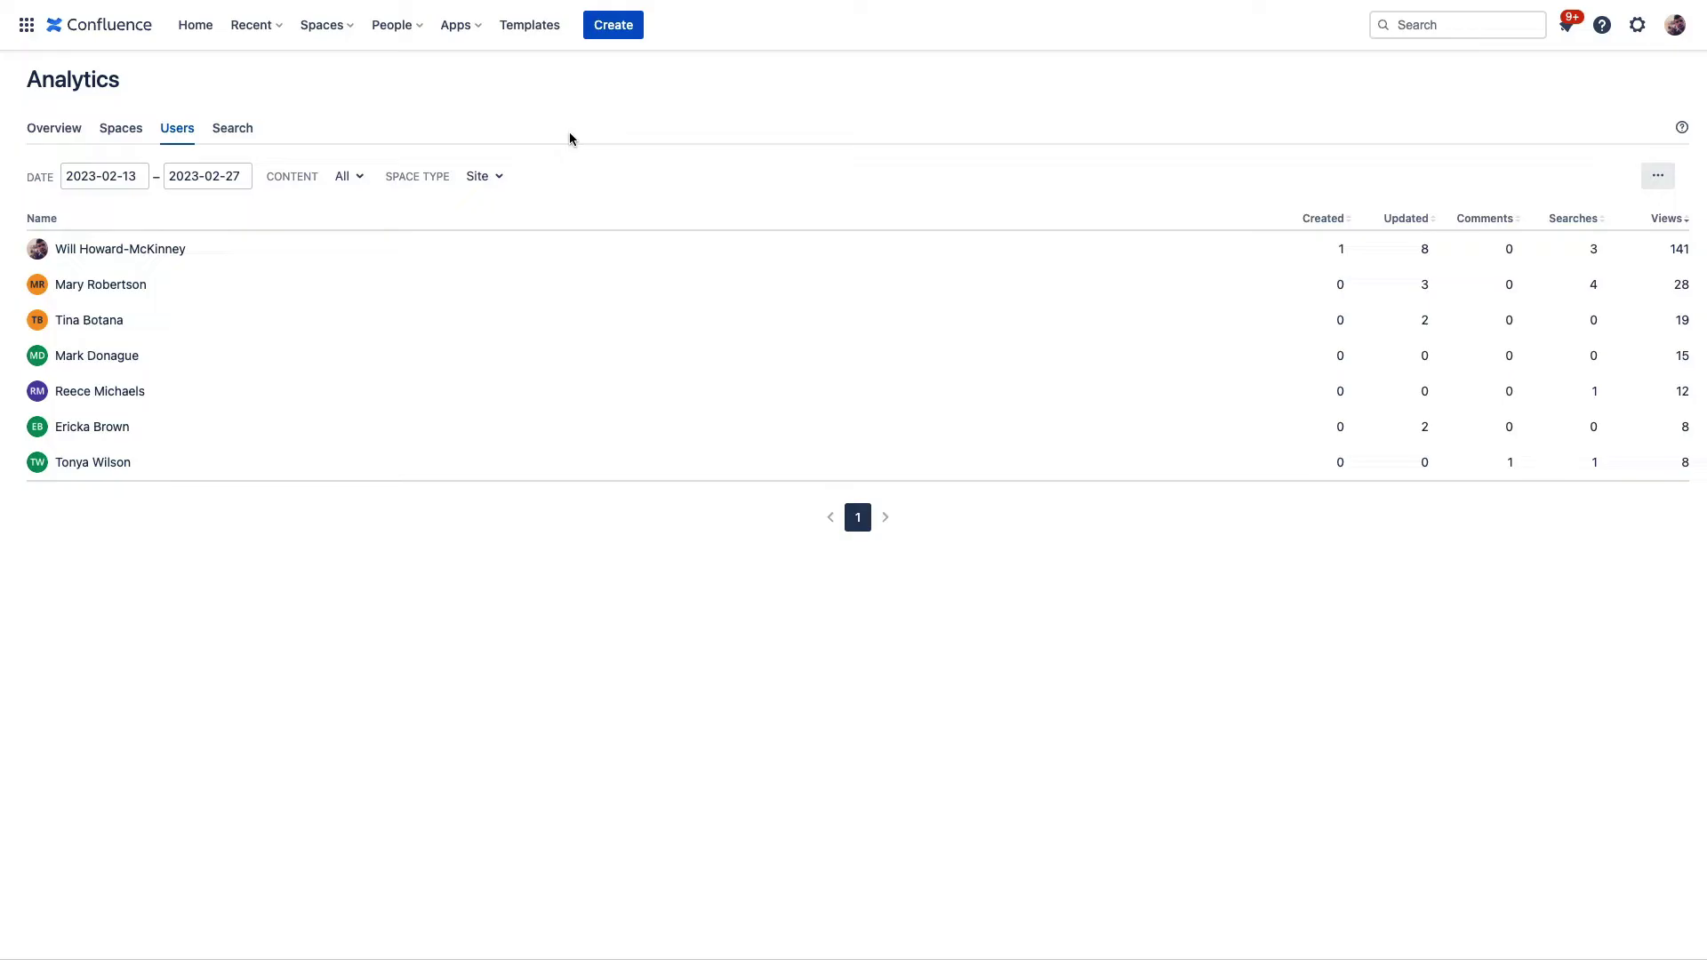
click(233, 130)
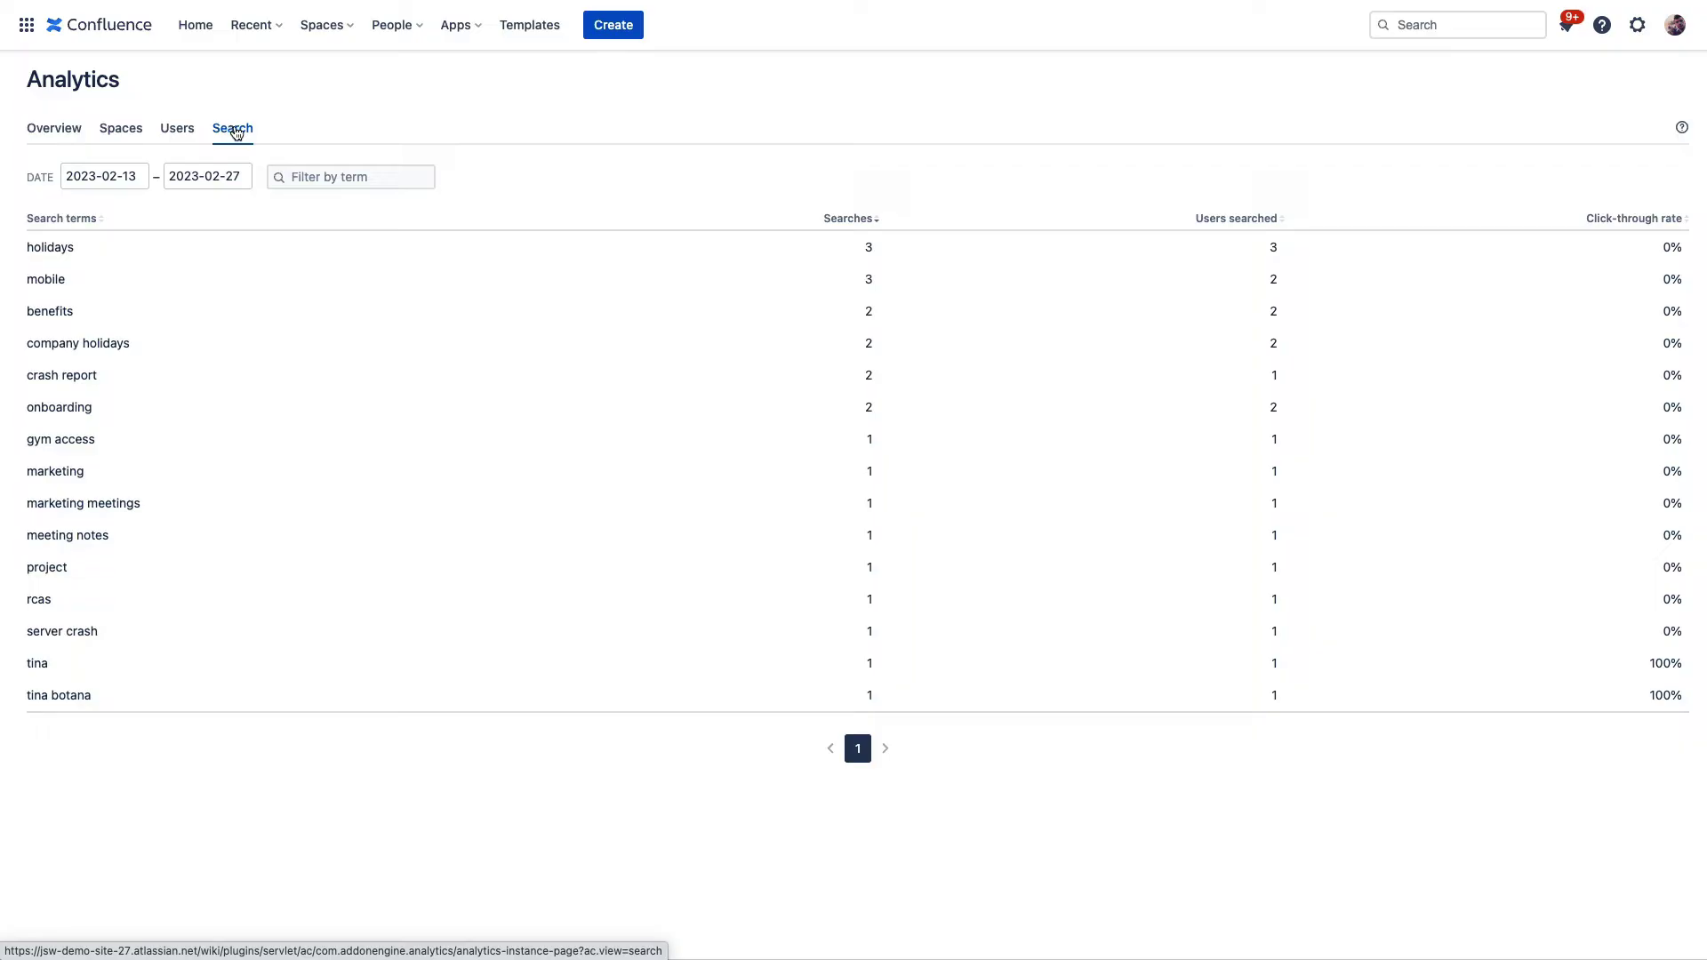
click(347, 32)
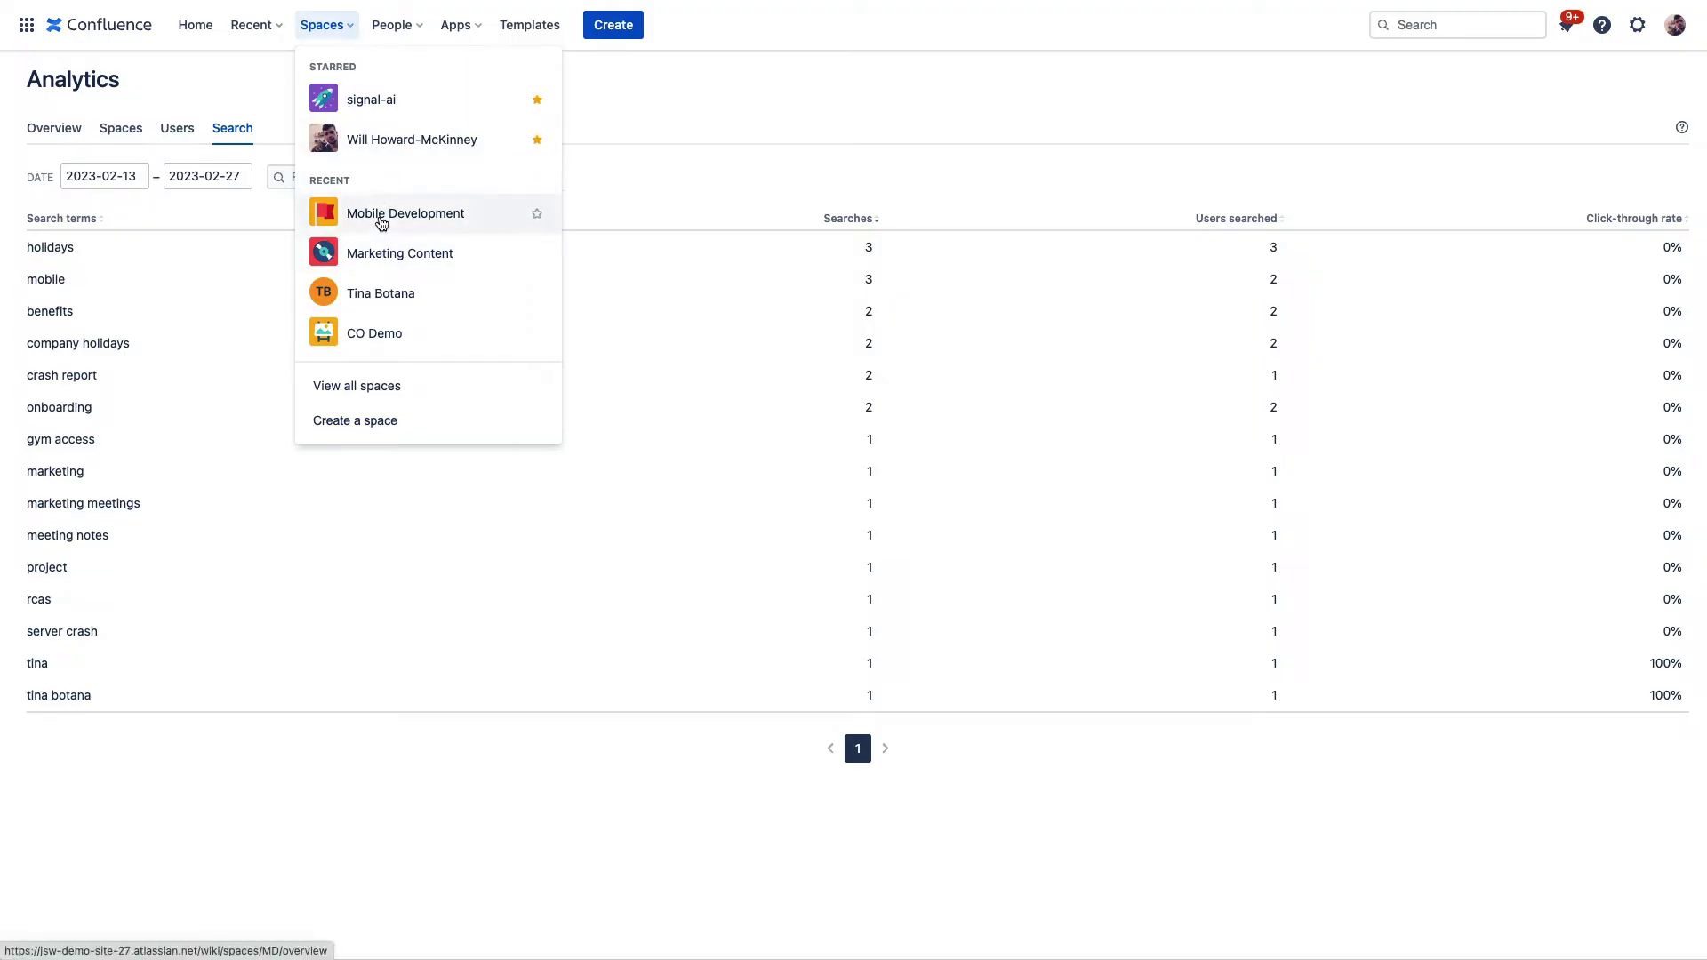
Open Mobile Development's space analytics and view its Pages, then Users activity tables
click(379, 223)
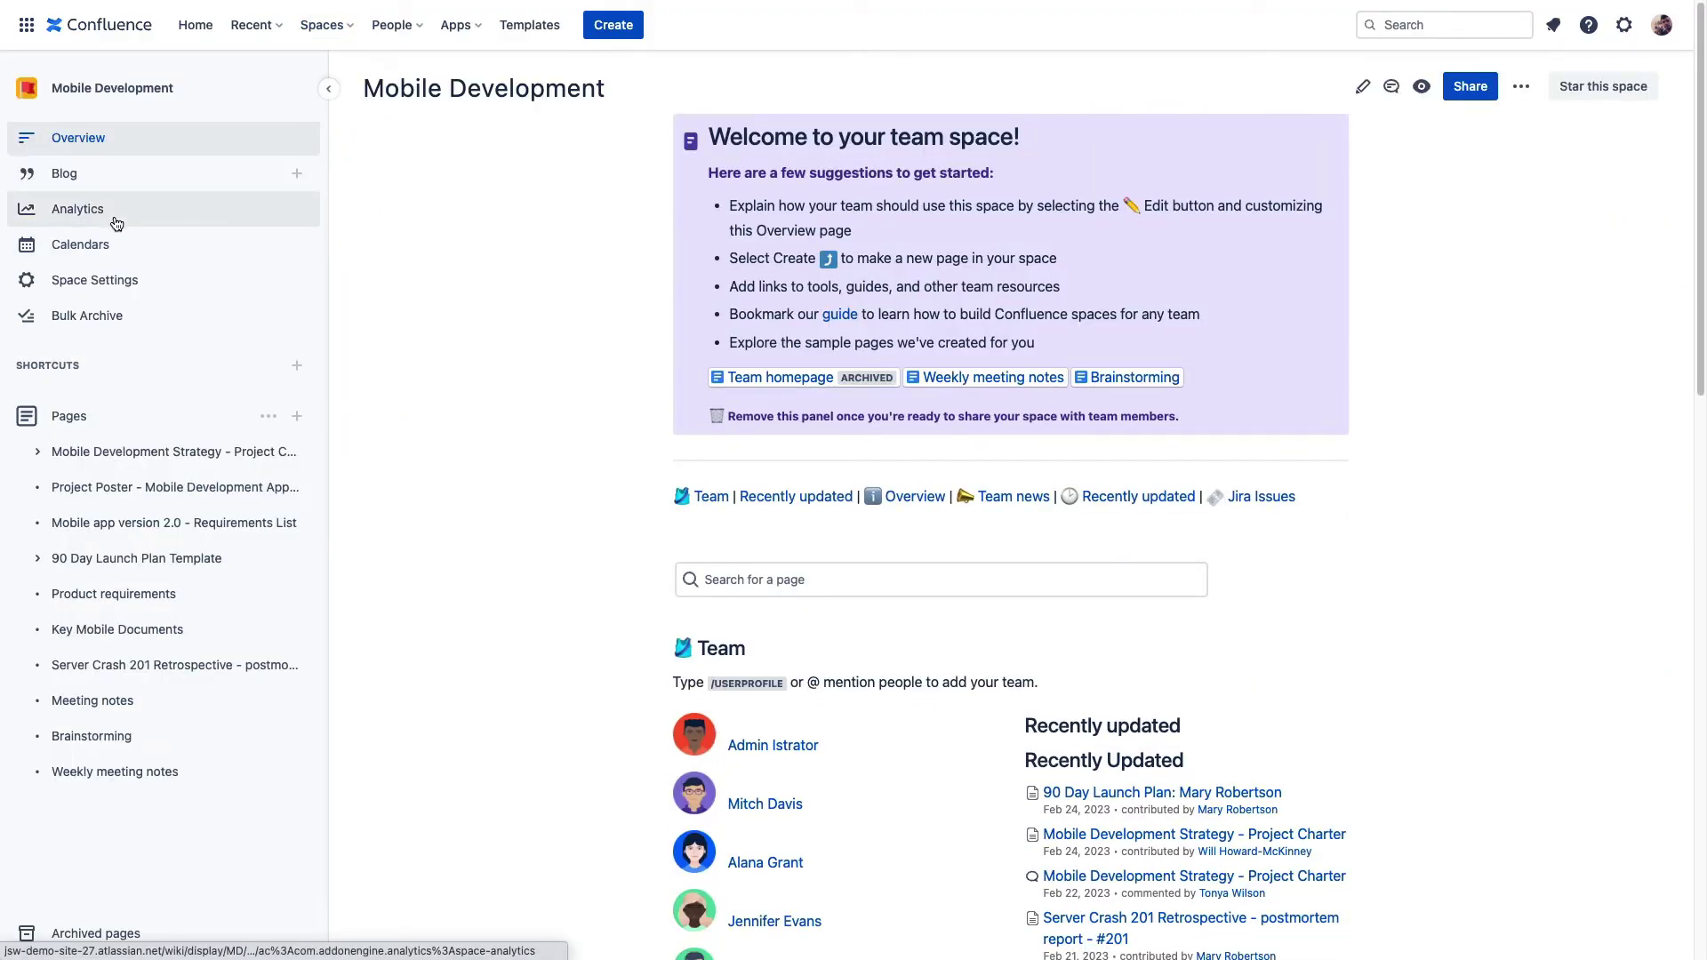
click(111, 216)
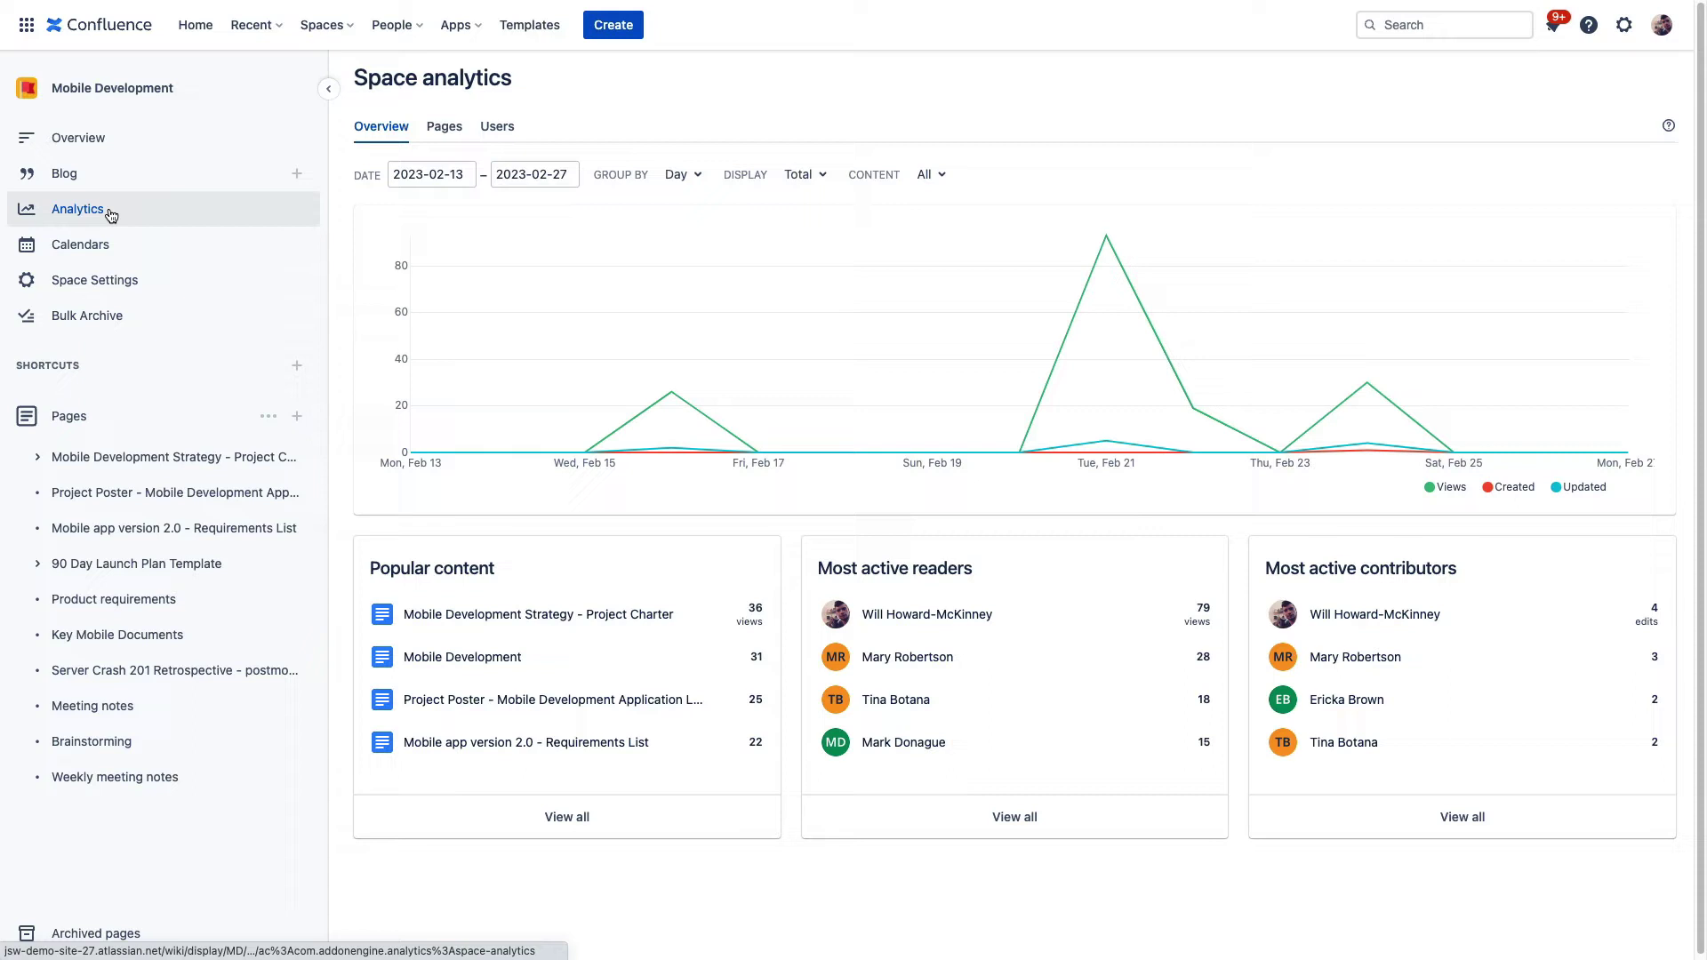
mouse_move(1100, 247)
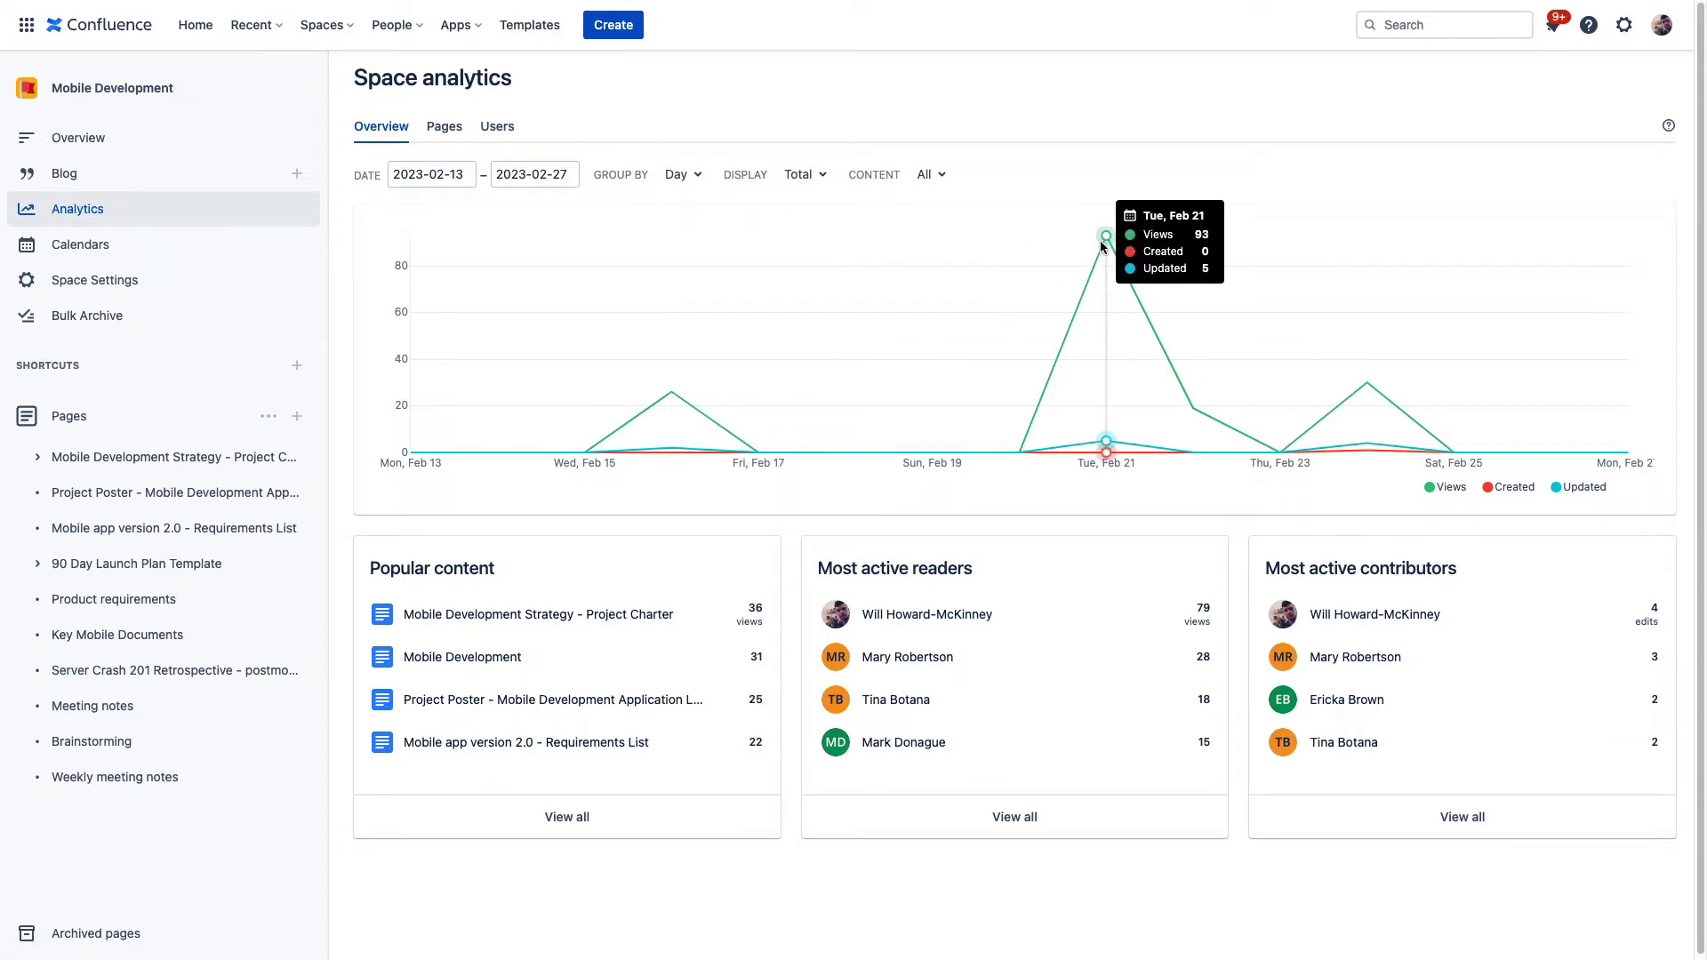
click(458, 129)
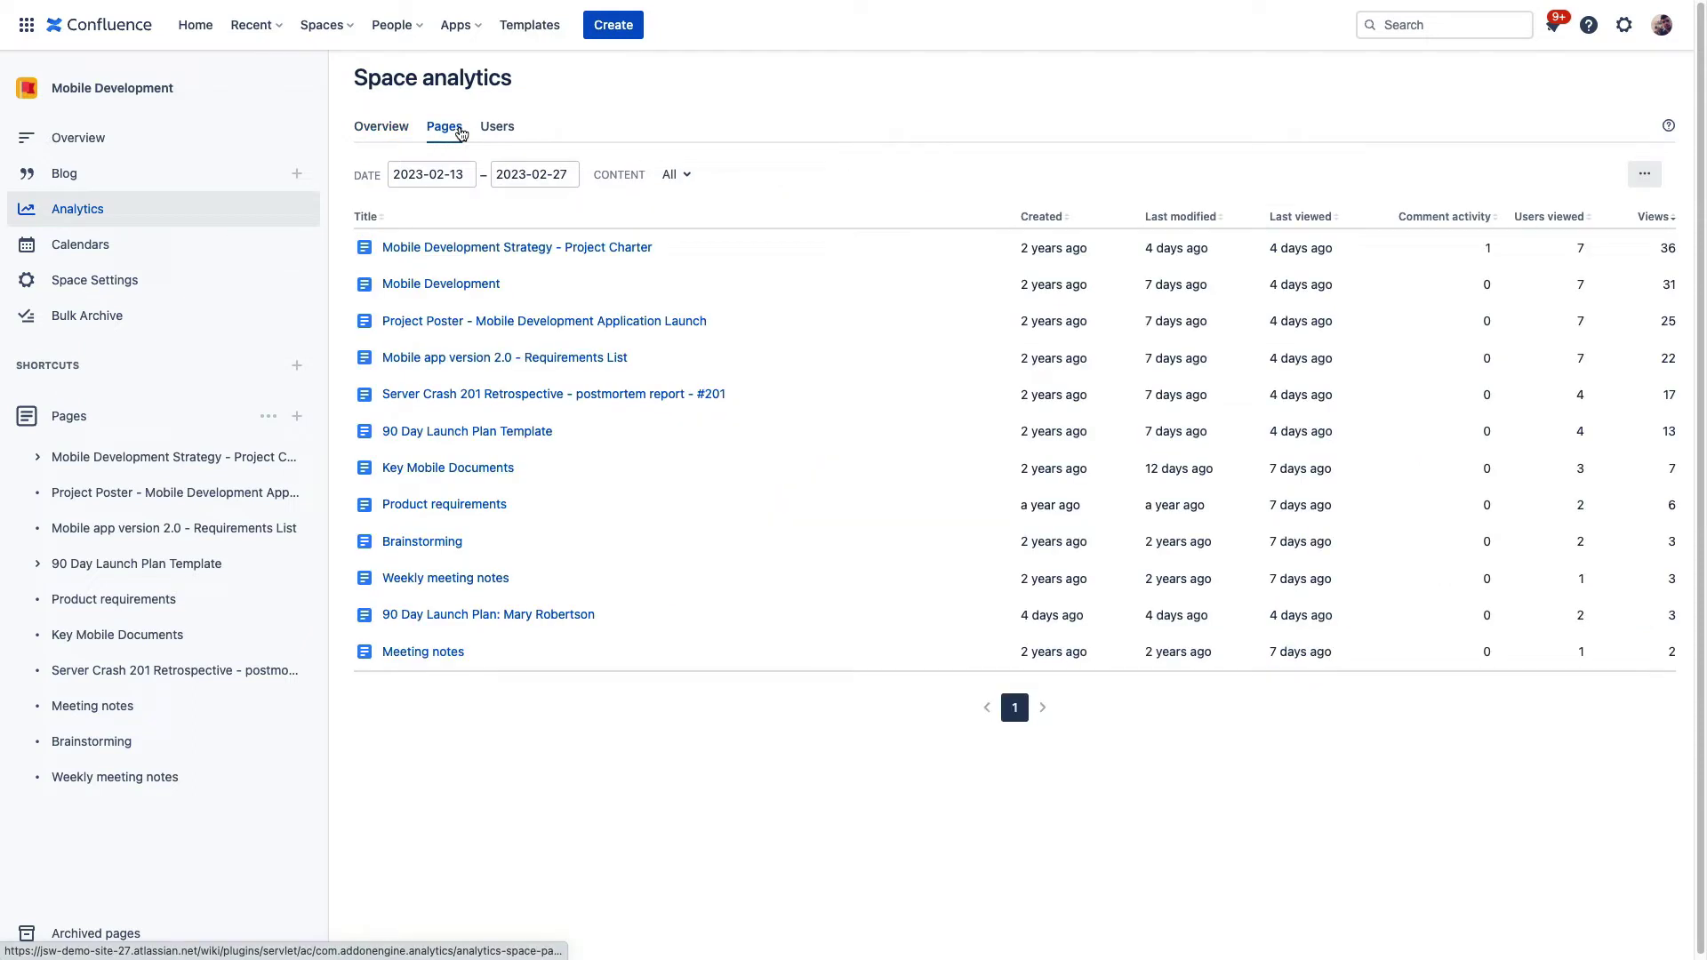
click(496, 129)
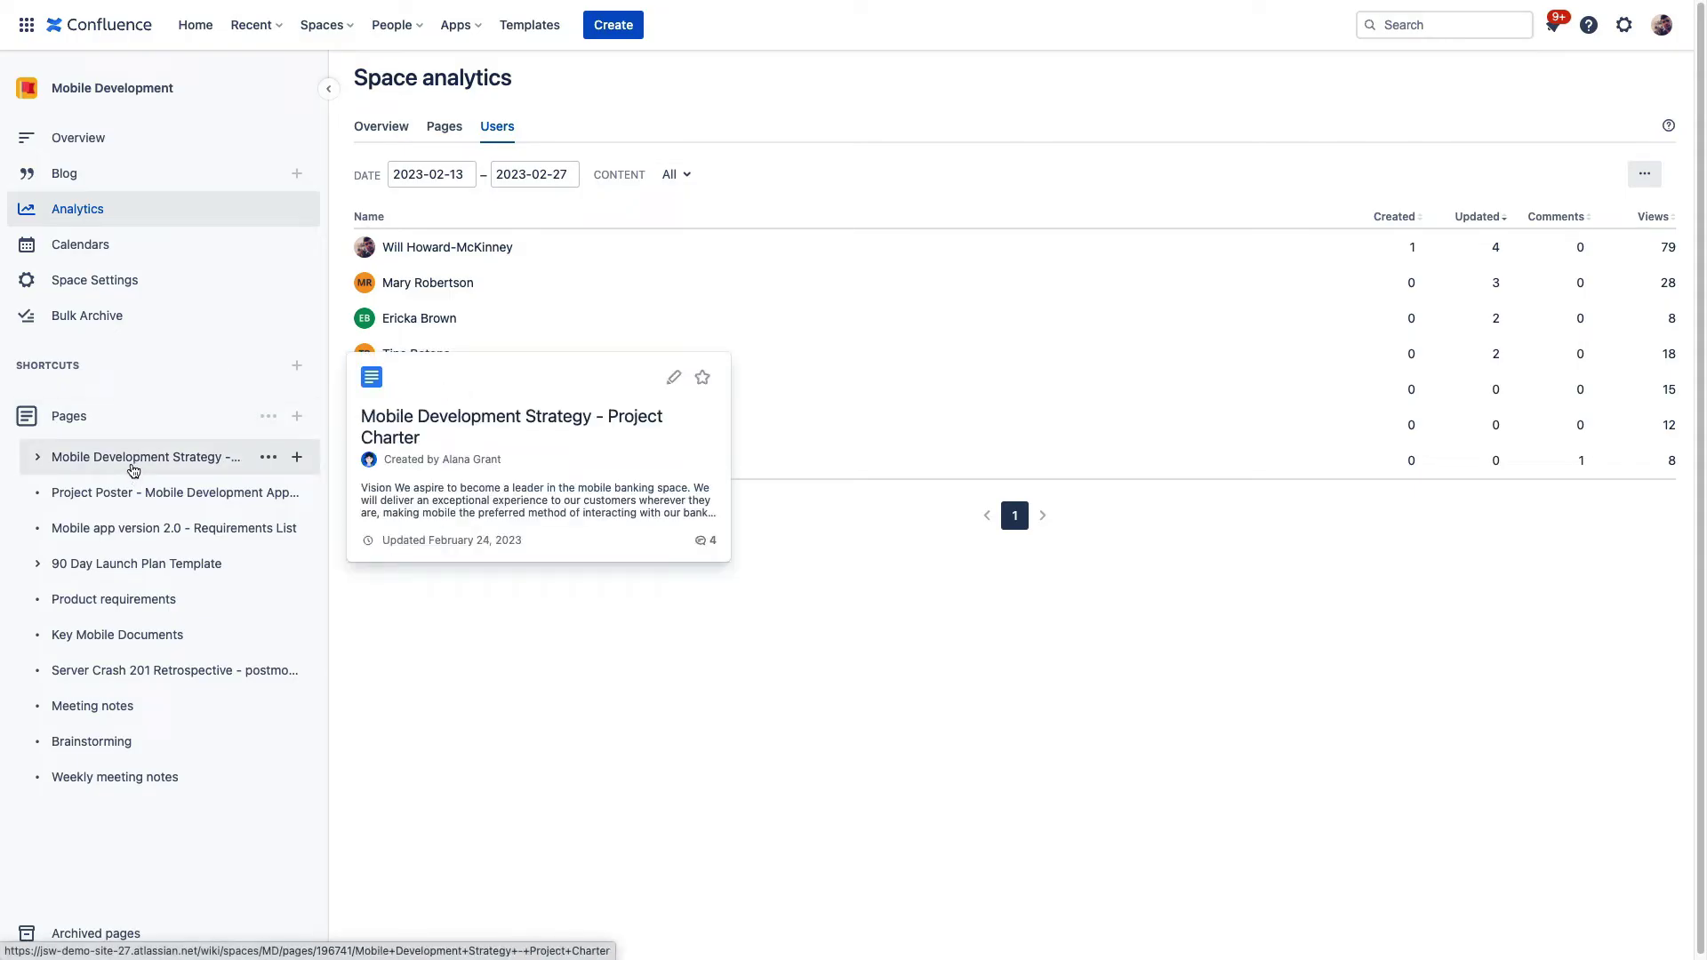
Open the Project Charter page and choose Analytics from its ••• menu to see viewer statistics
click(132, 470)
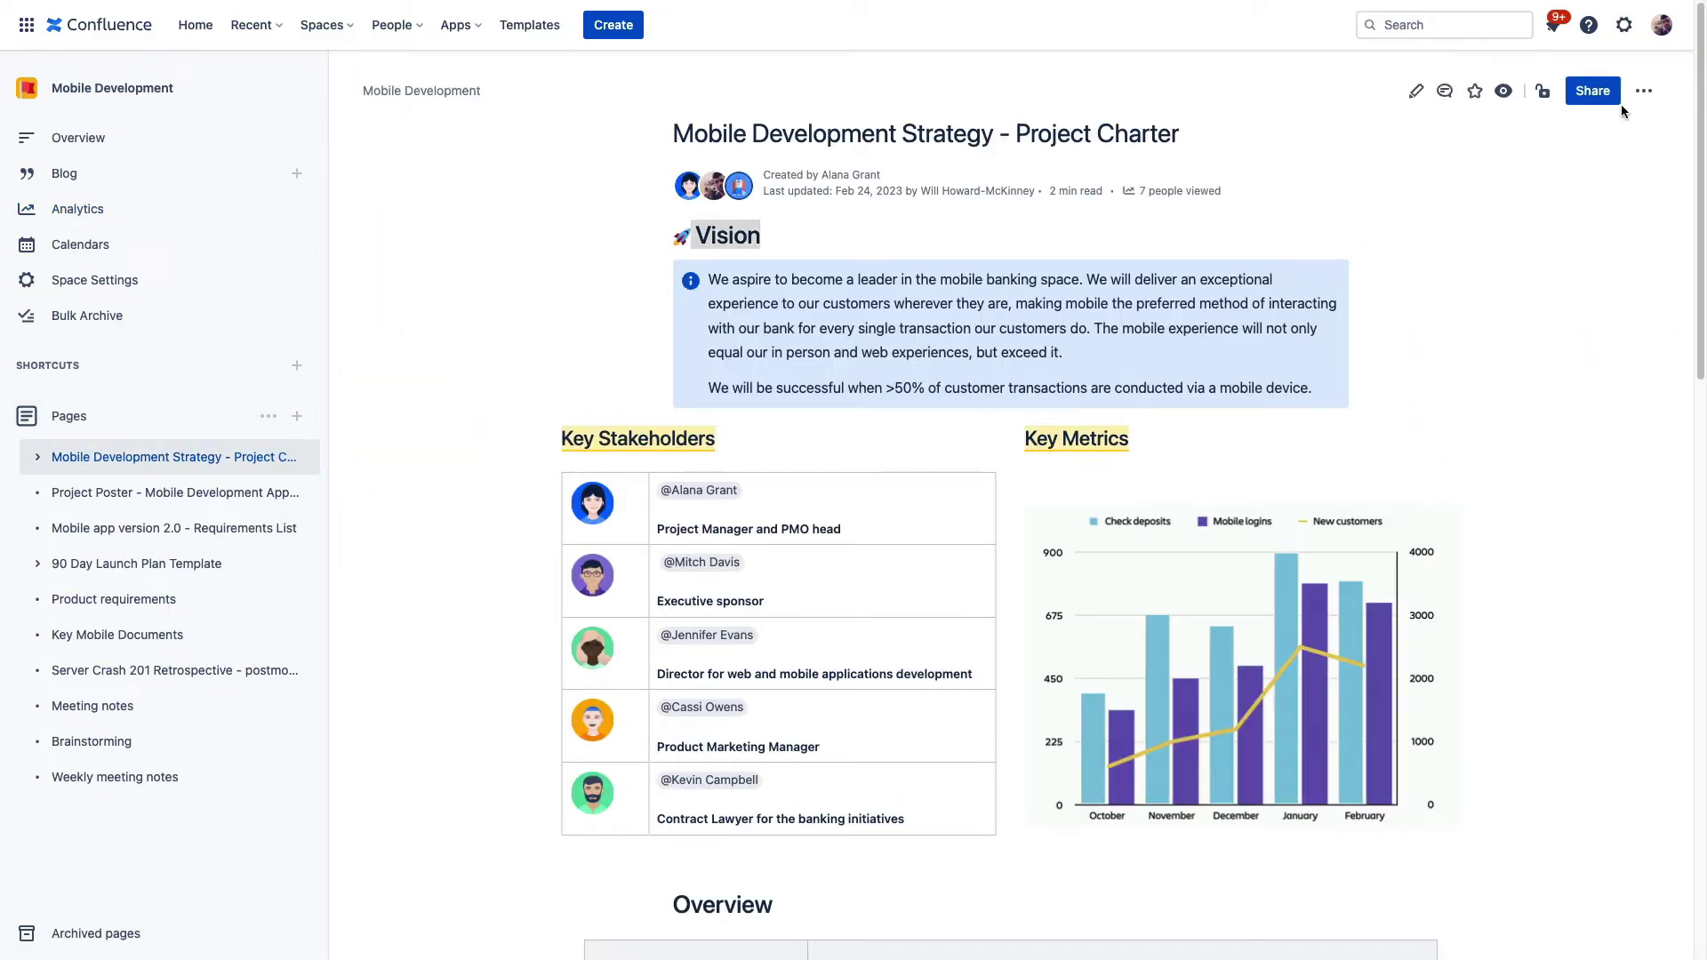
click(1644, 90)
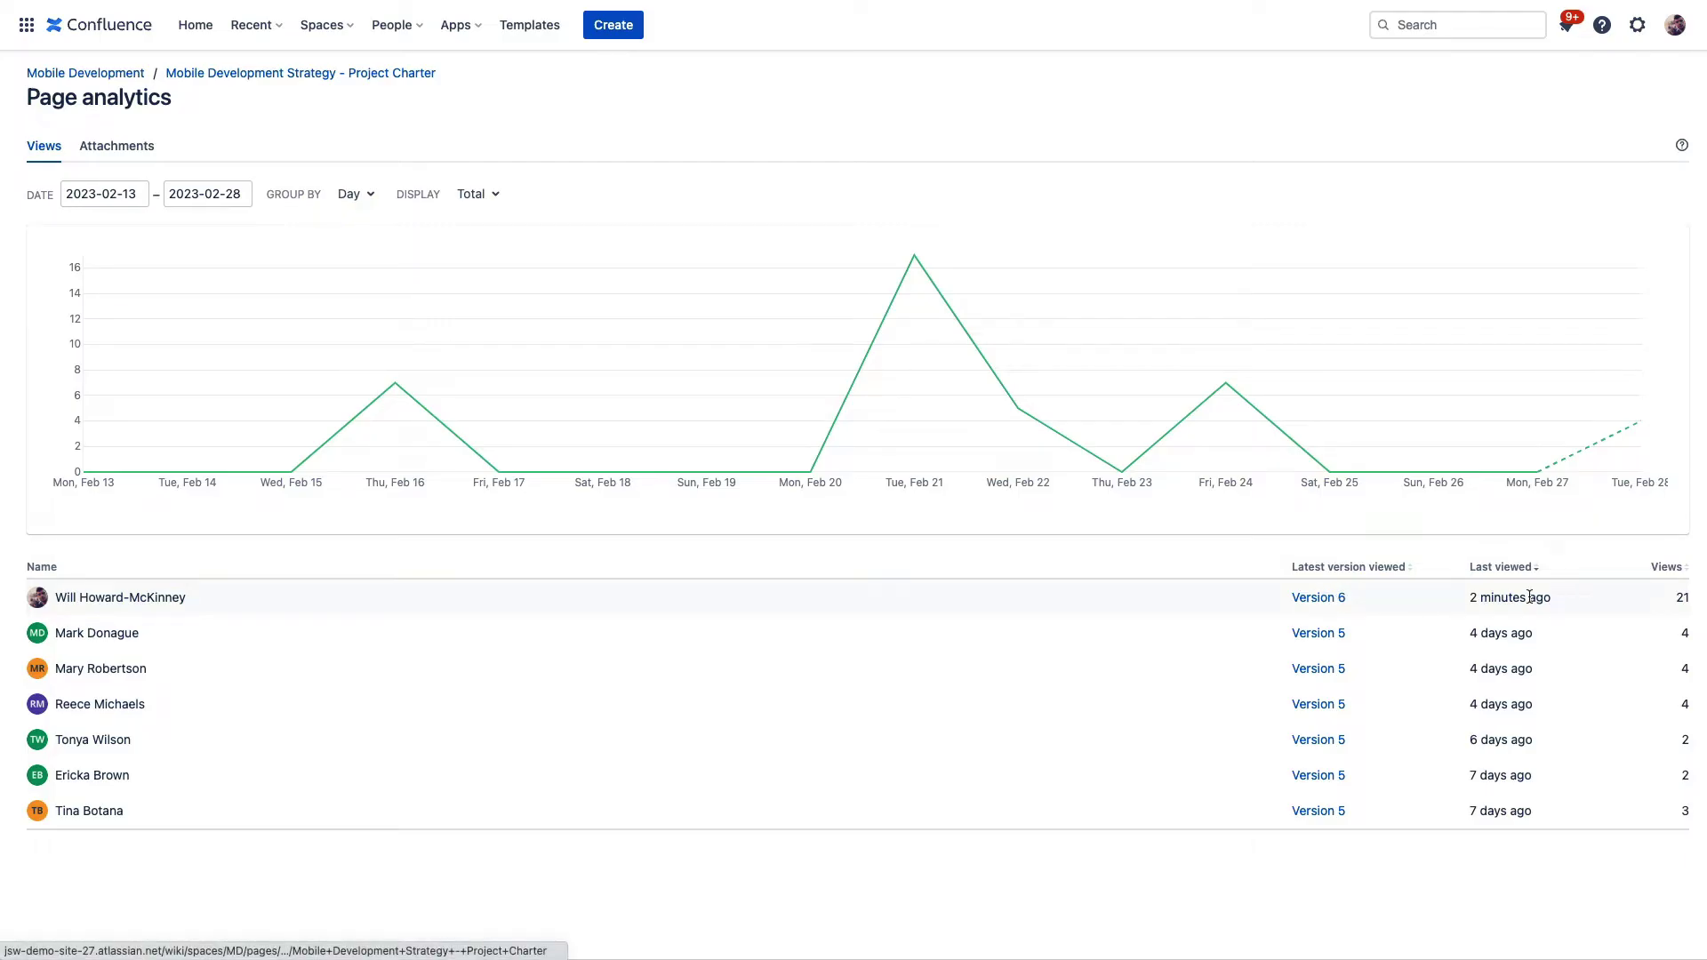
mouse_move(1530, 600)
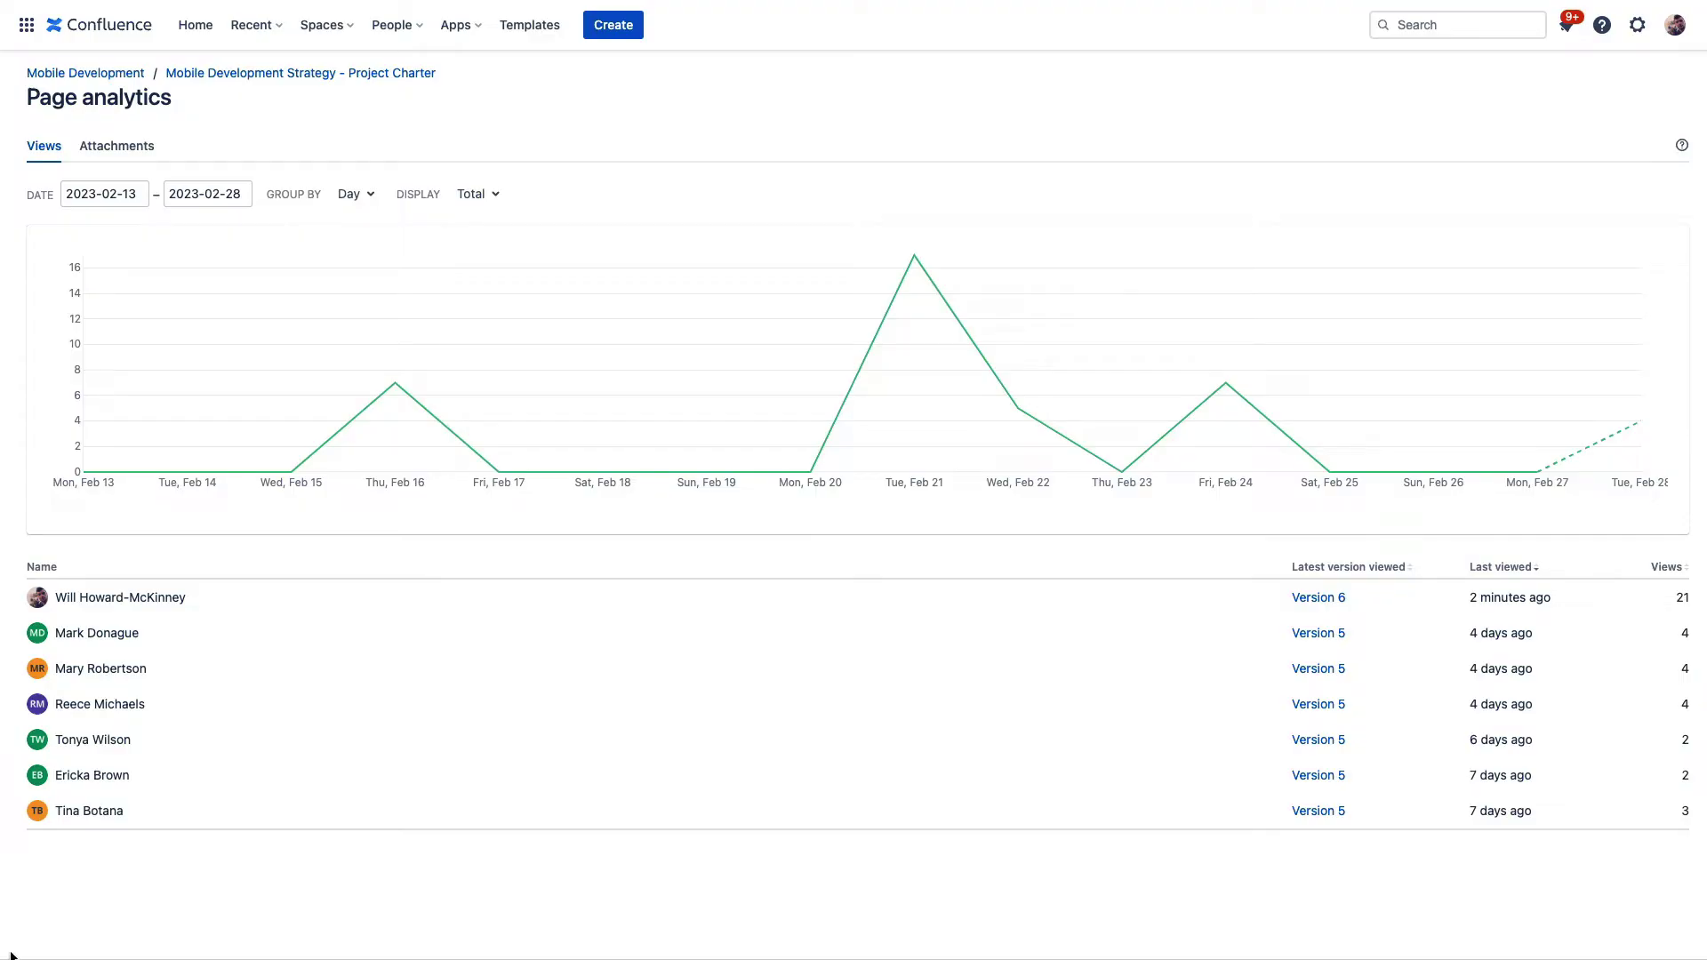
Open site Analytics again and review the Search tab's term statistics
click(471, 27)
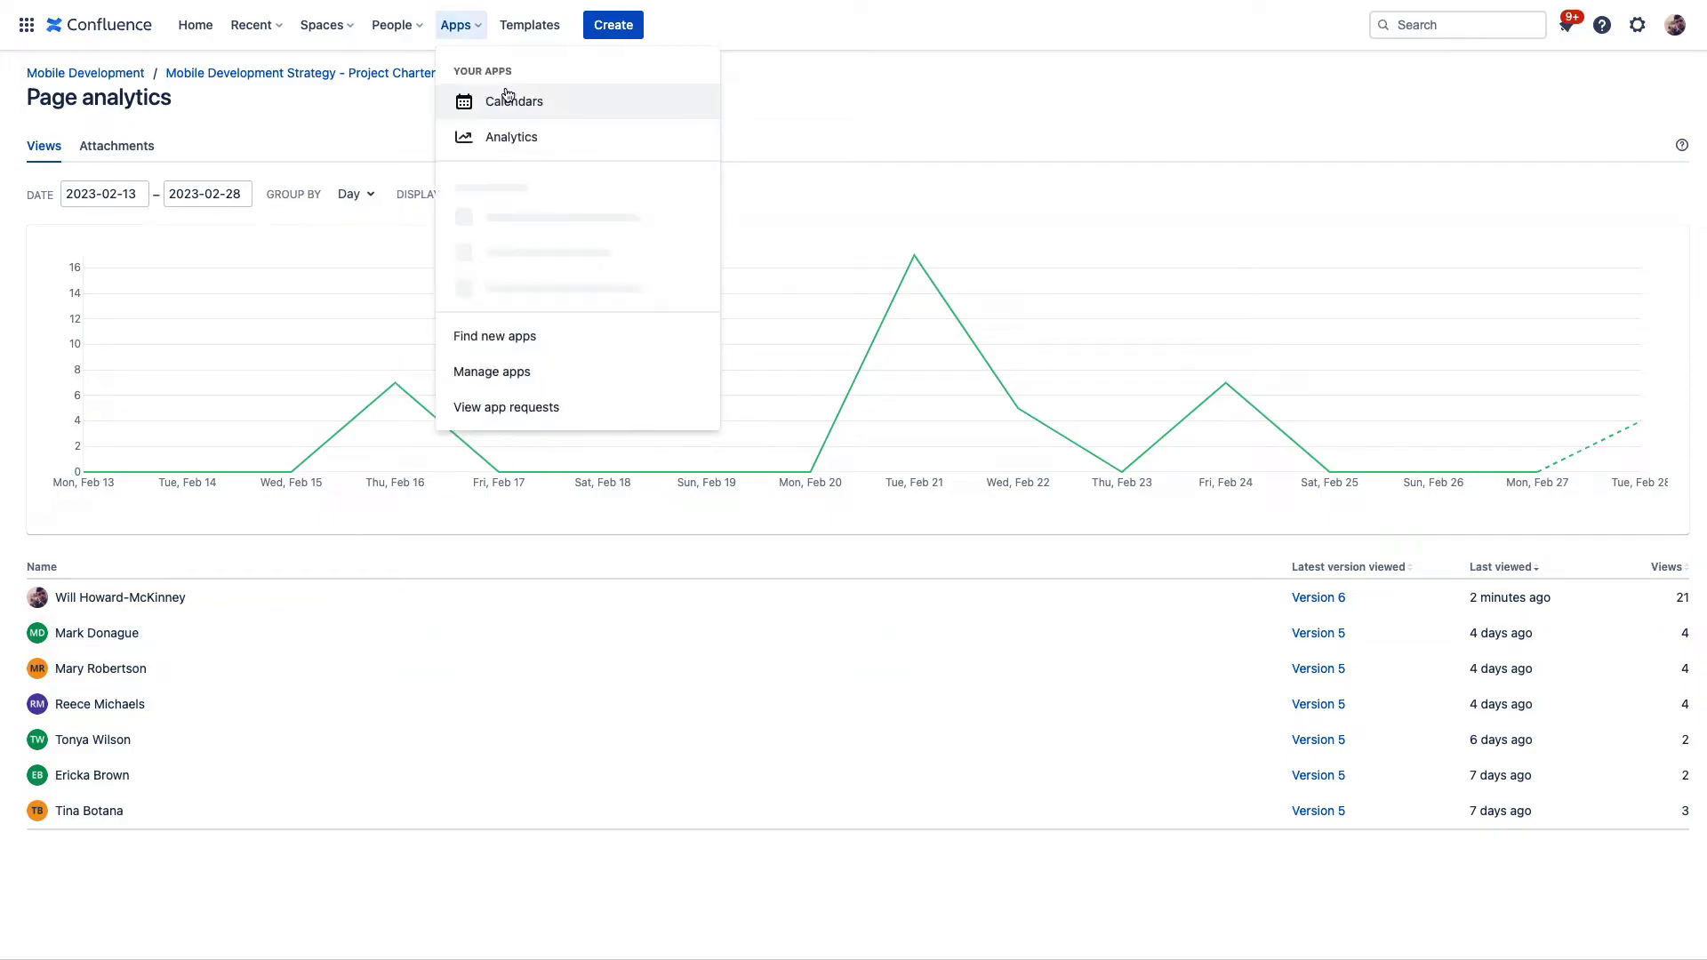
click(508, 141)
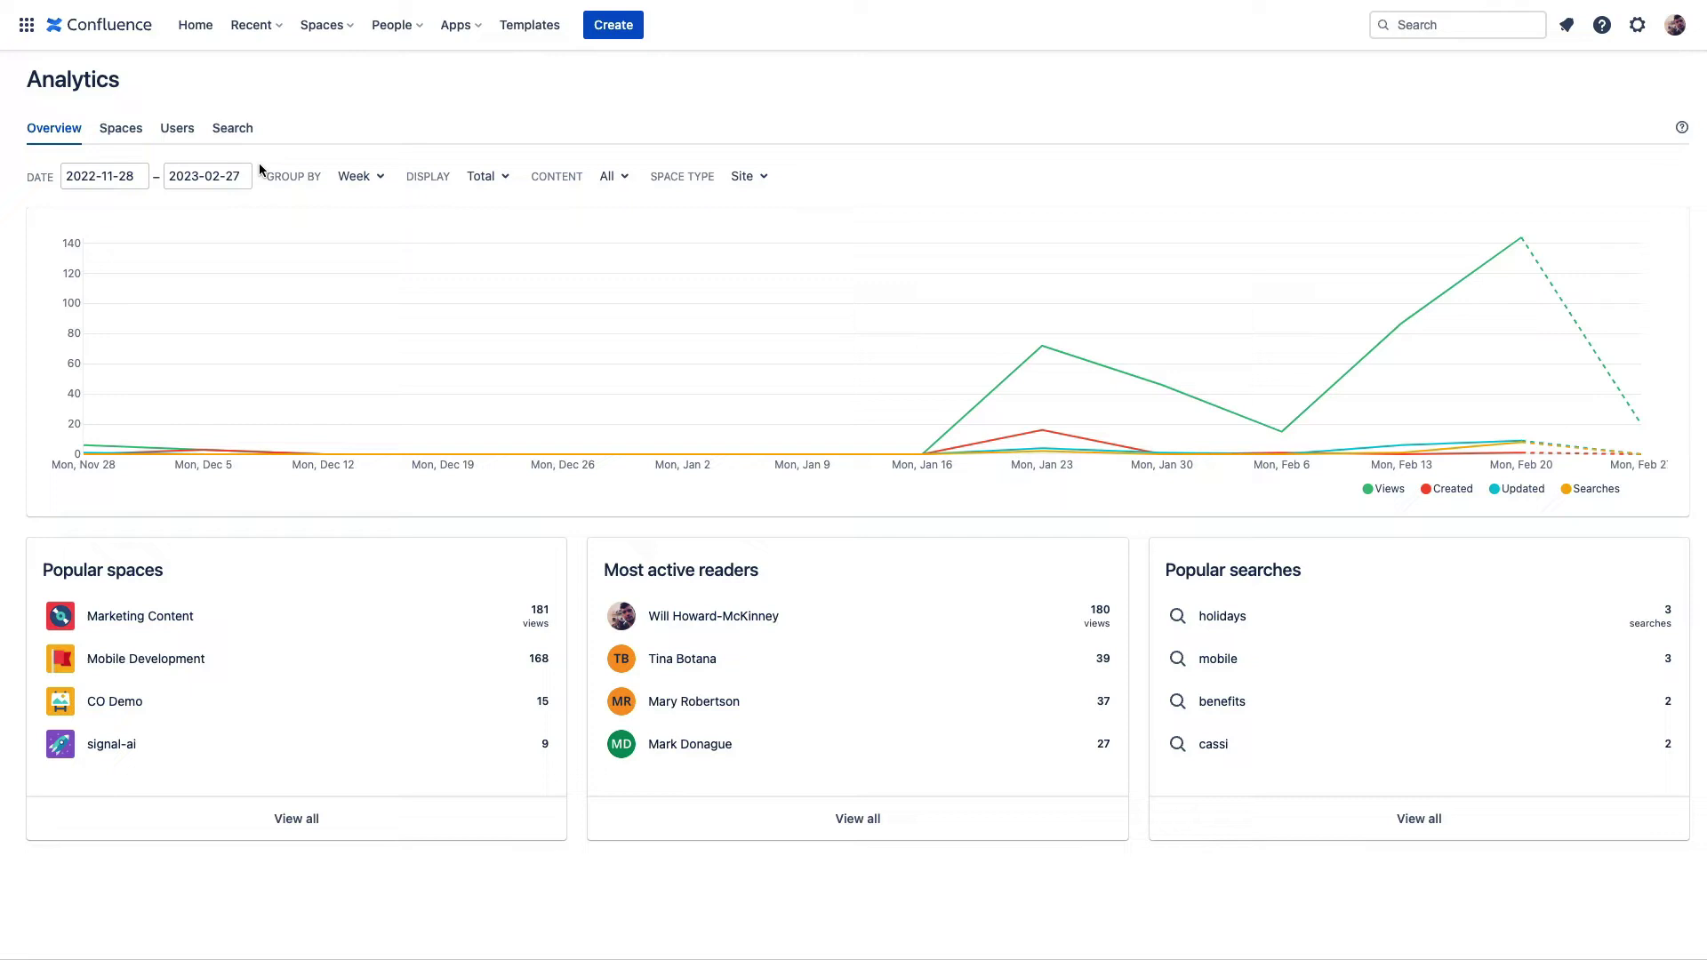
click(233, 129)
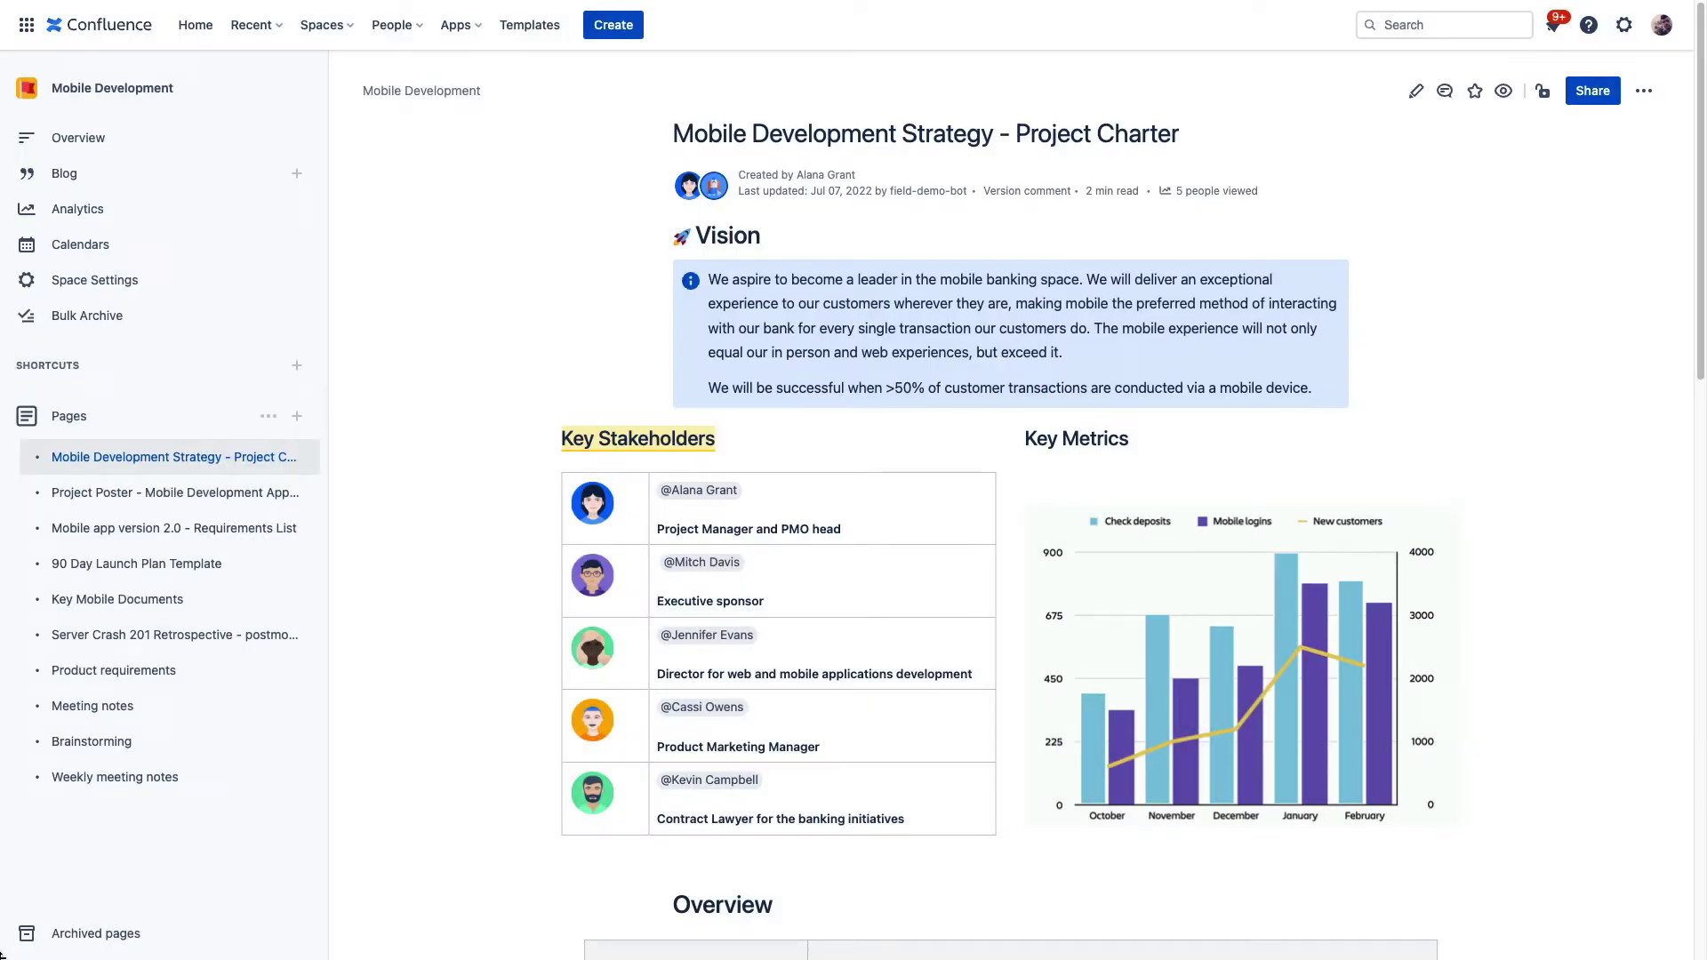
Open Team Calendars and look at the add-calendar options, then close them
click(474, 25)
click(493, 101)
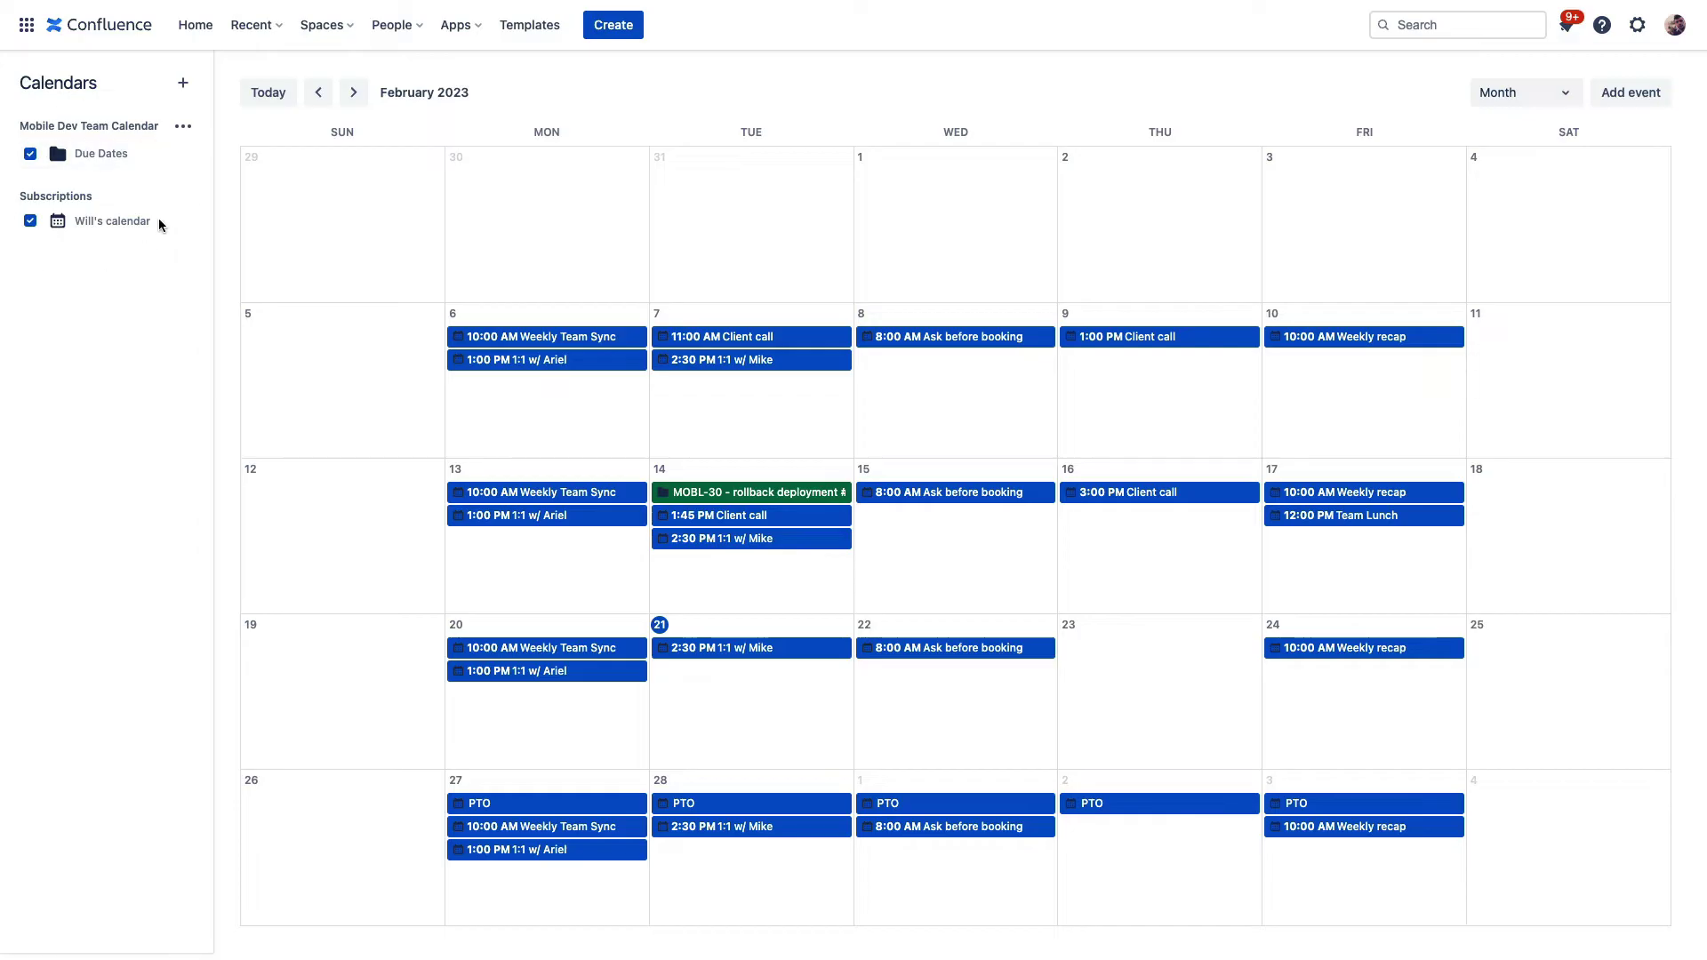
click(183, 82)
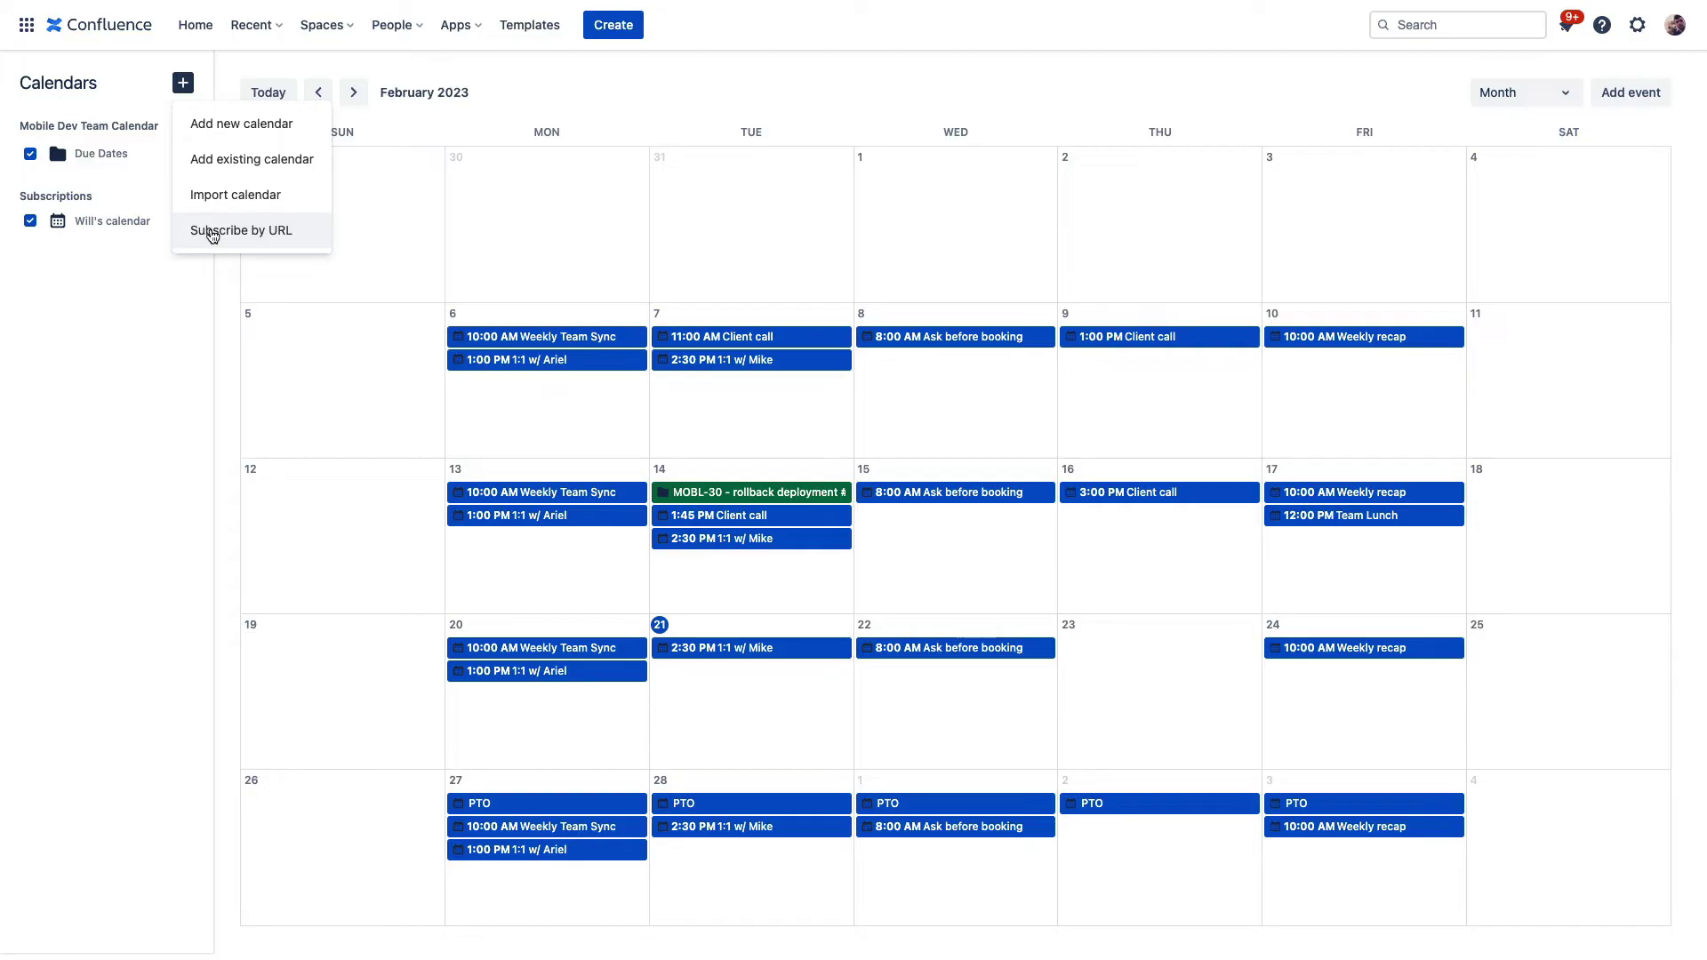
click(280, 62)
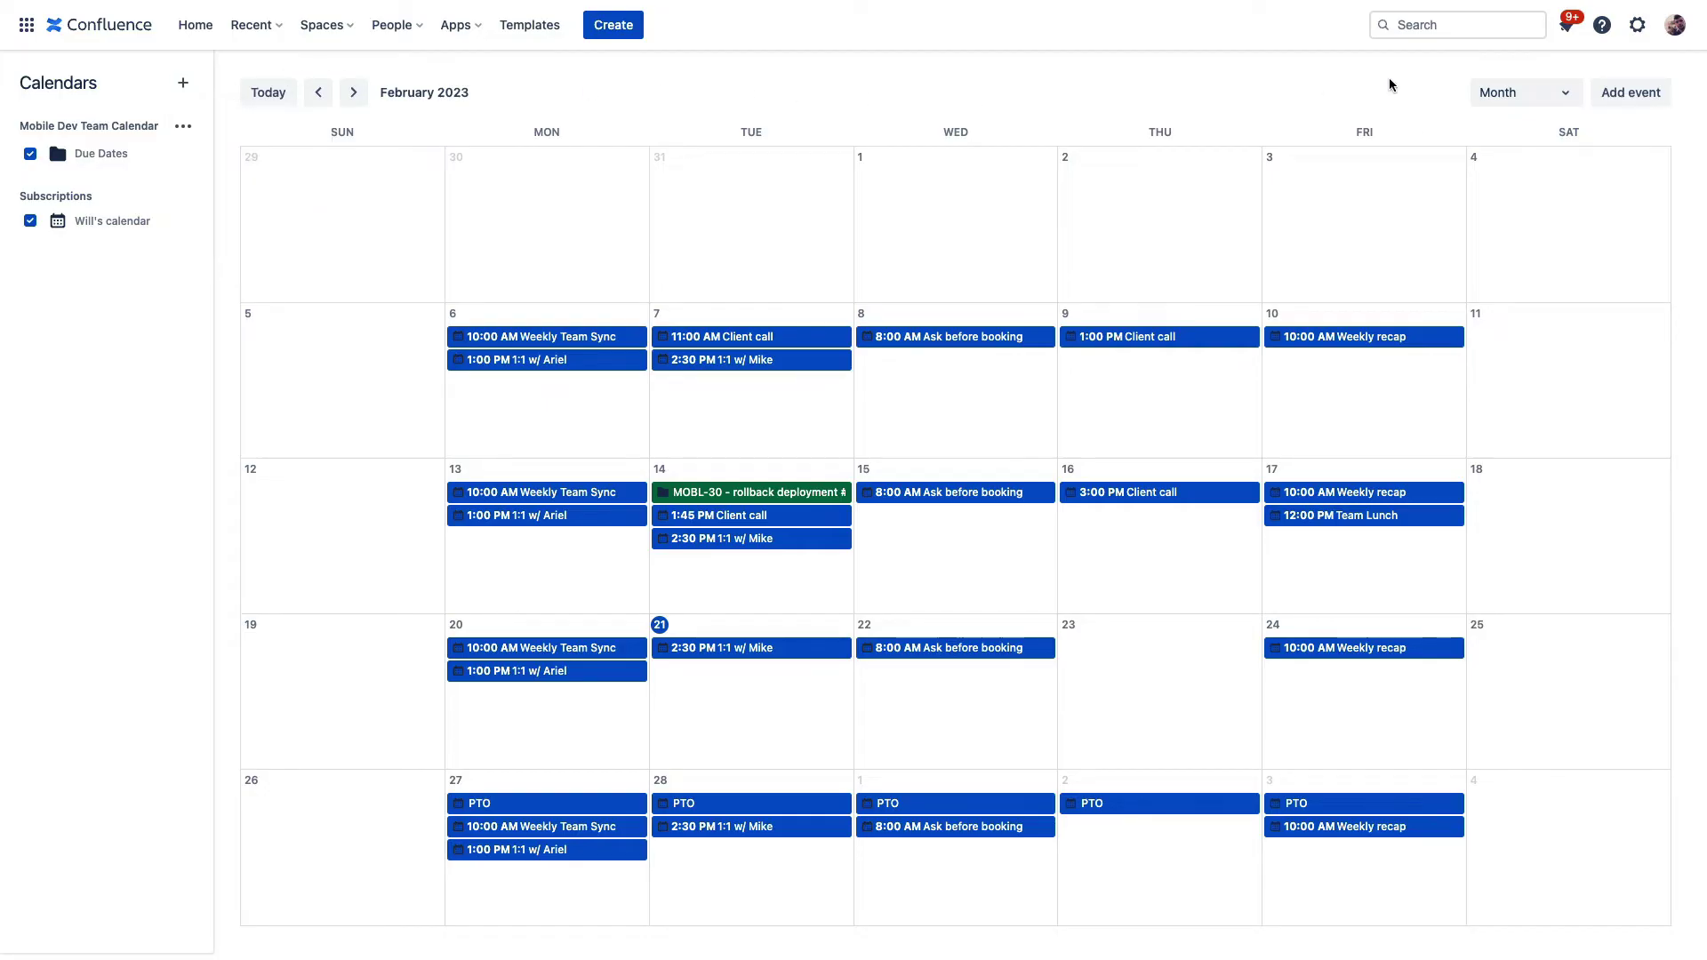
Open the personal space's Calendars and read the February 2023 meeting, client call and PTO events
click(1675, 27)
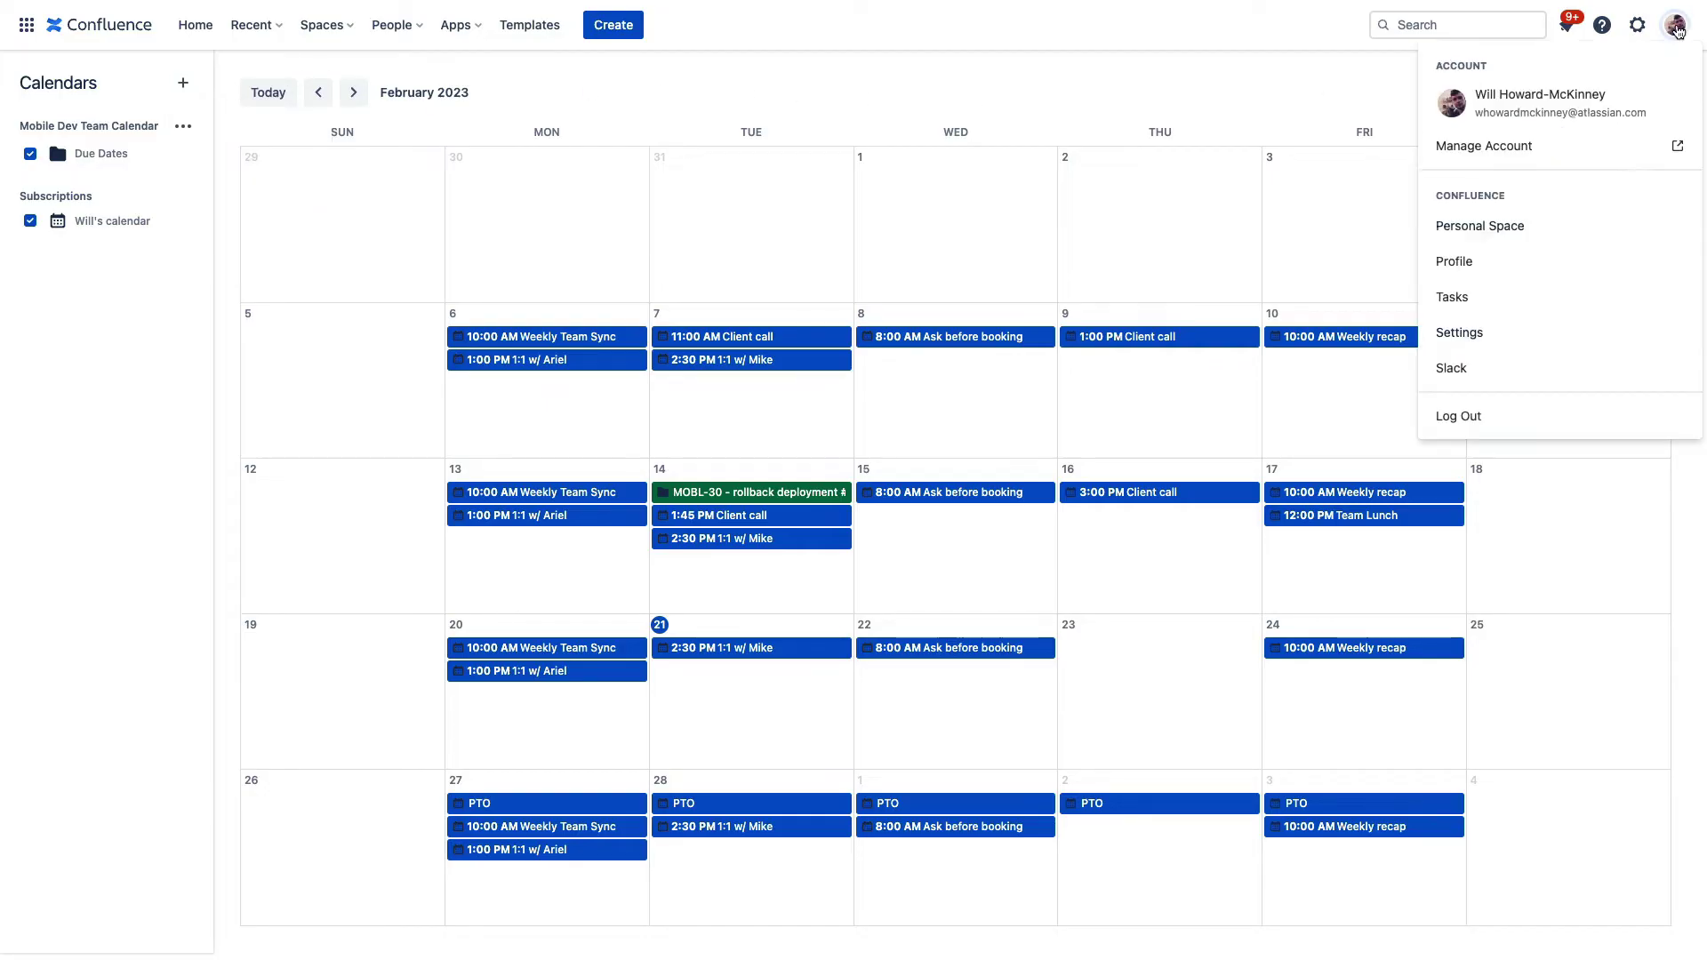
click(1484, 237)
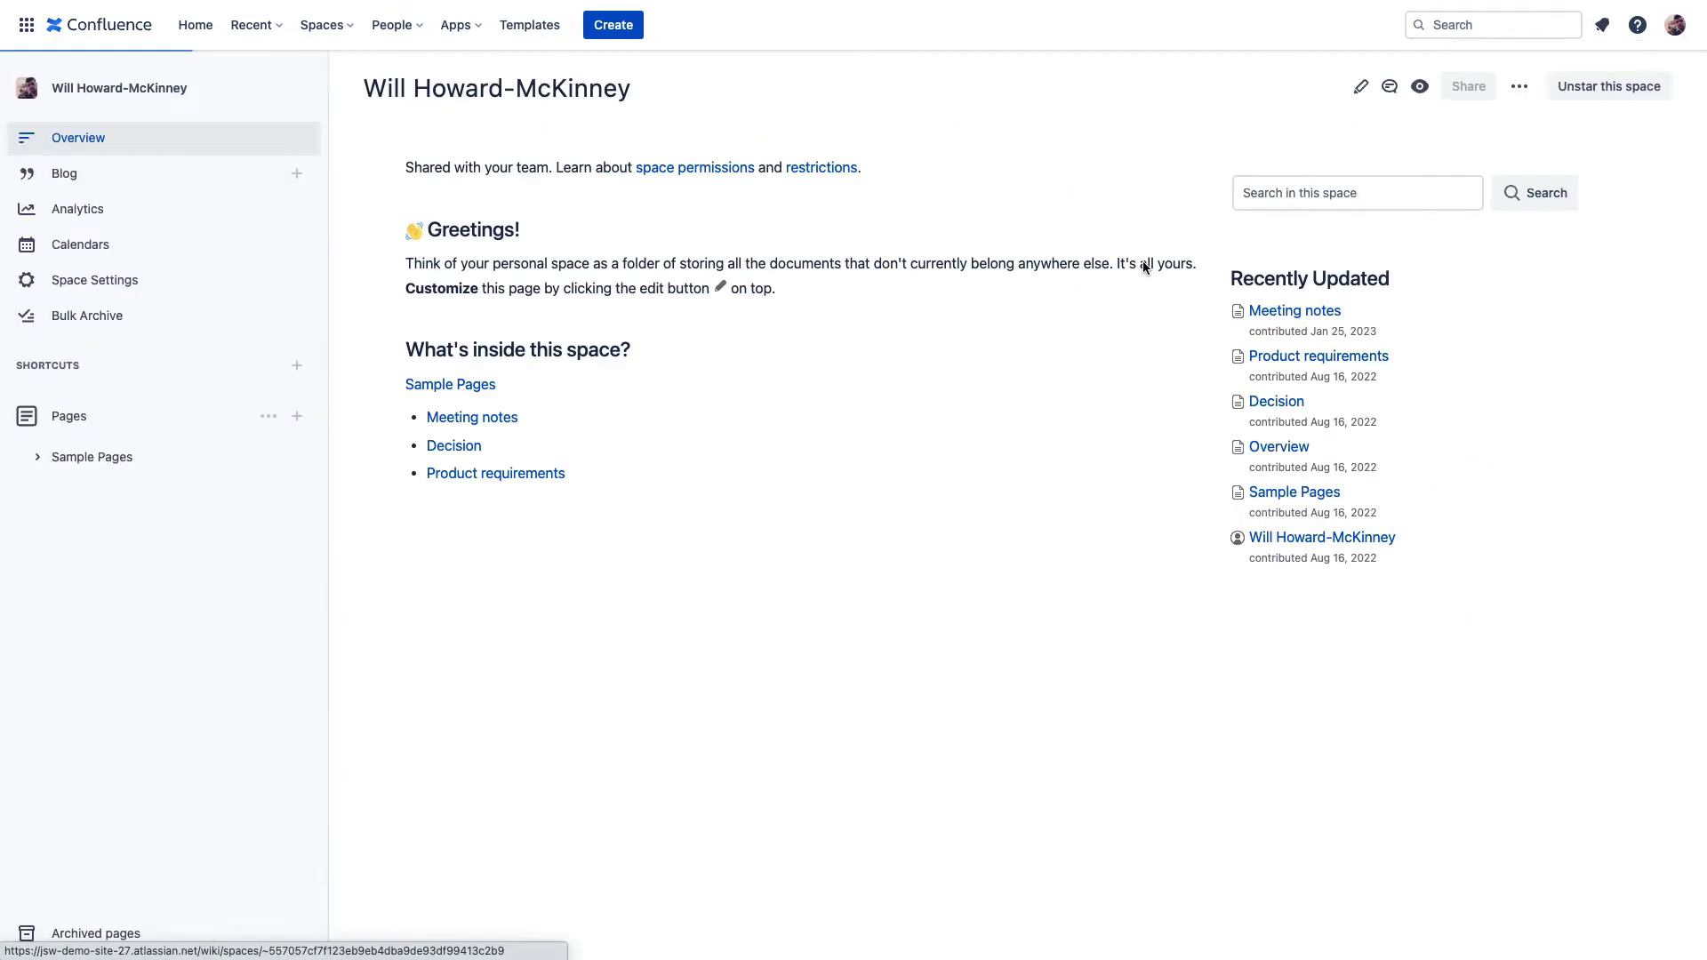
click(99, 251)
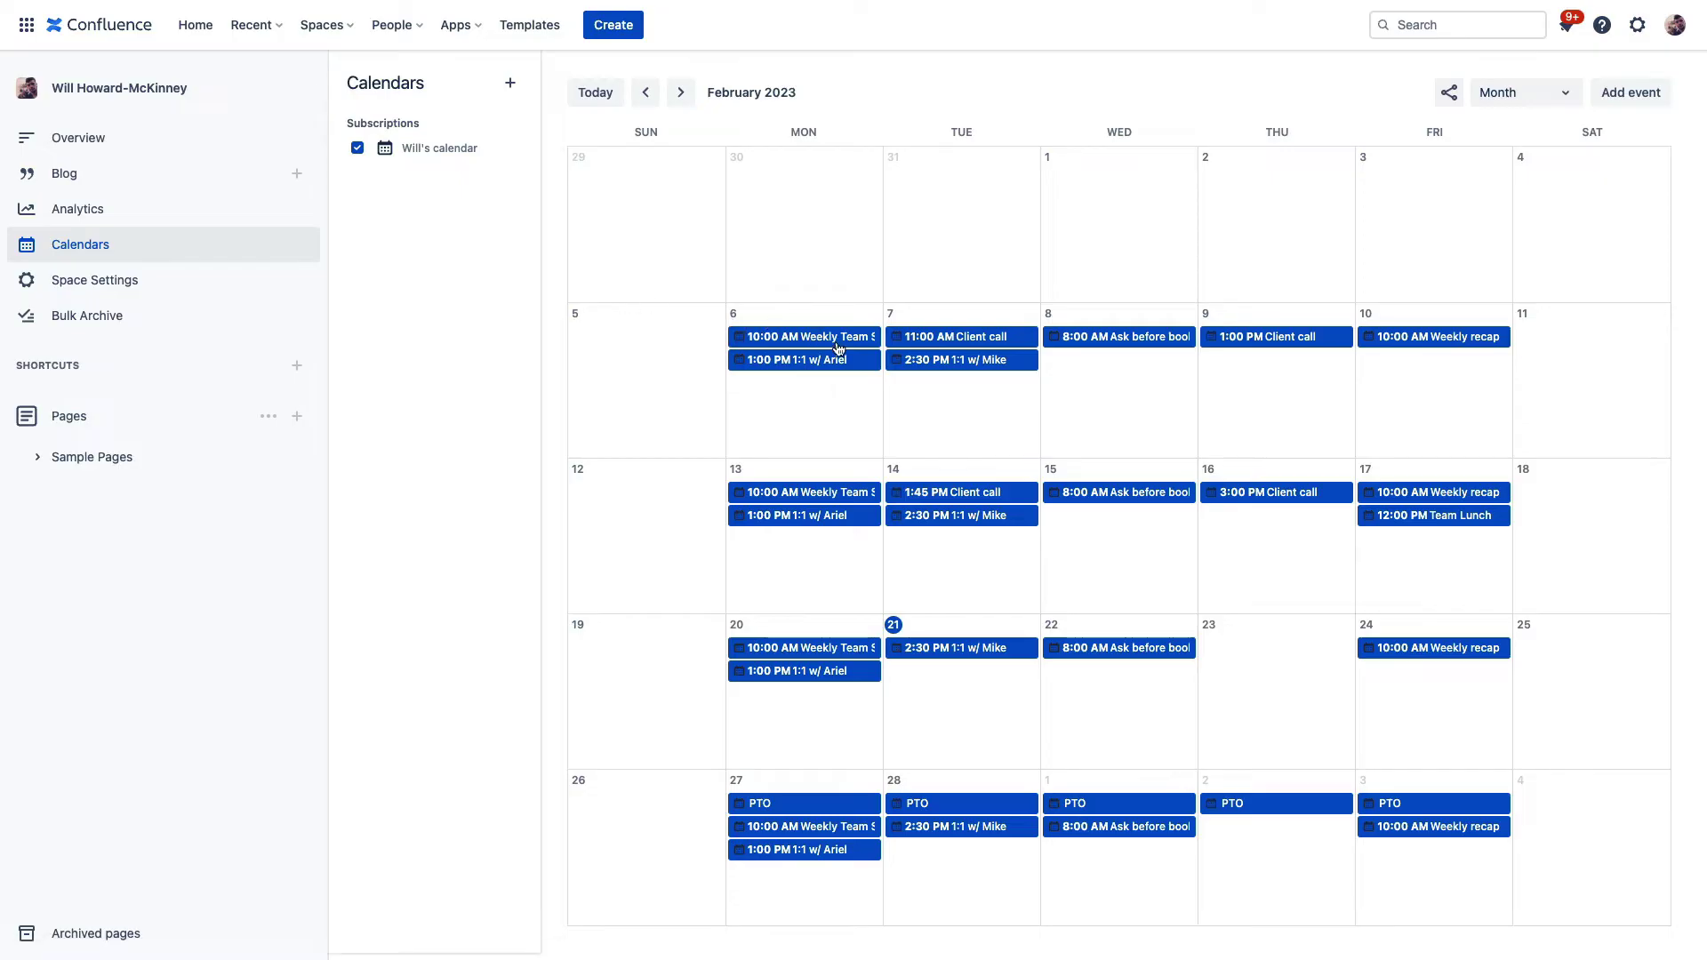
mouse_move(834, 344)
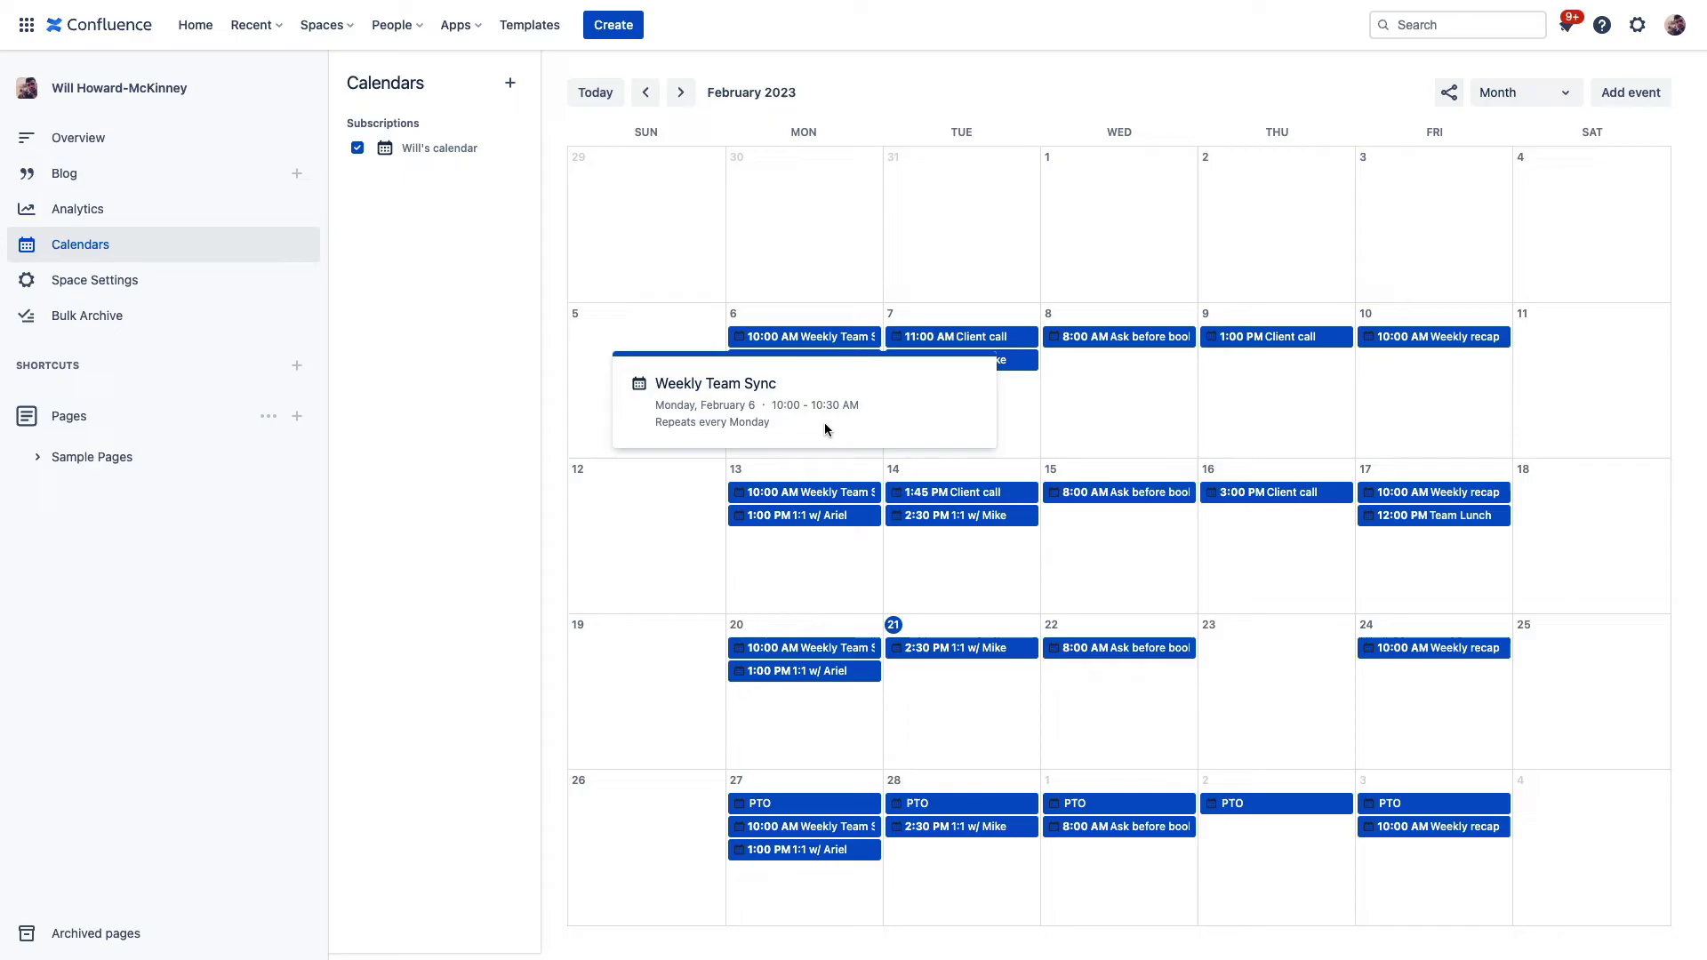
mouse_move(816, 518)
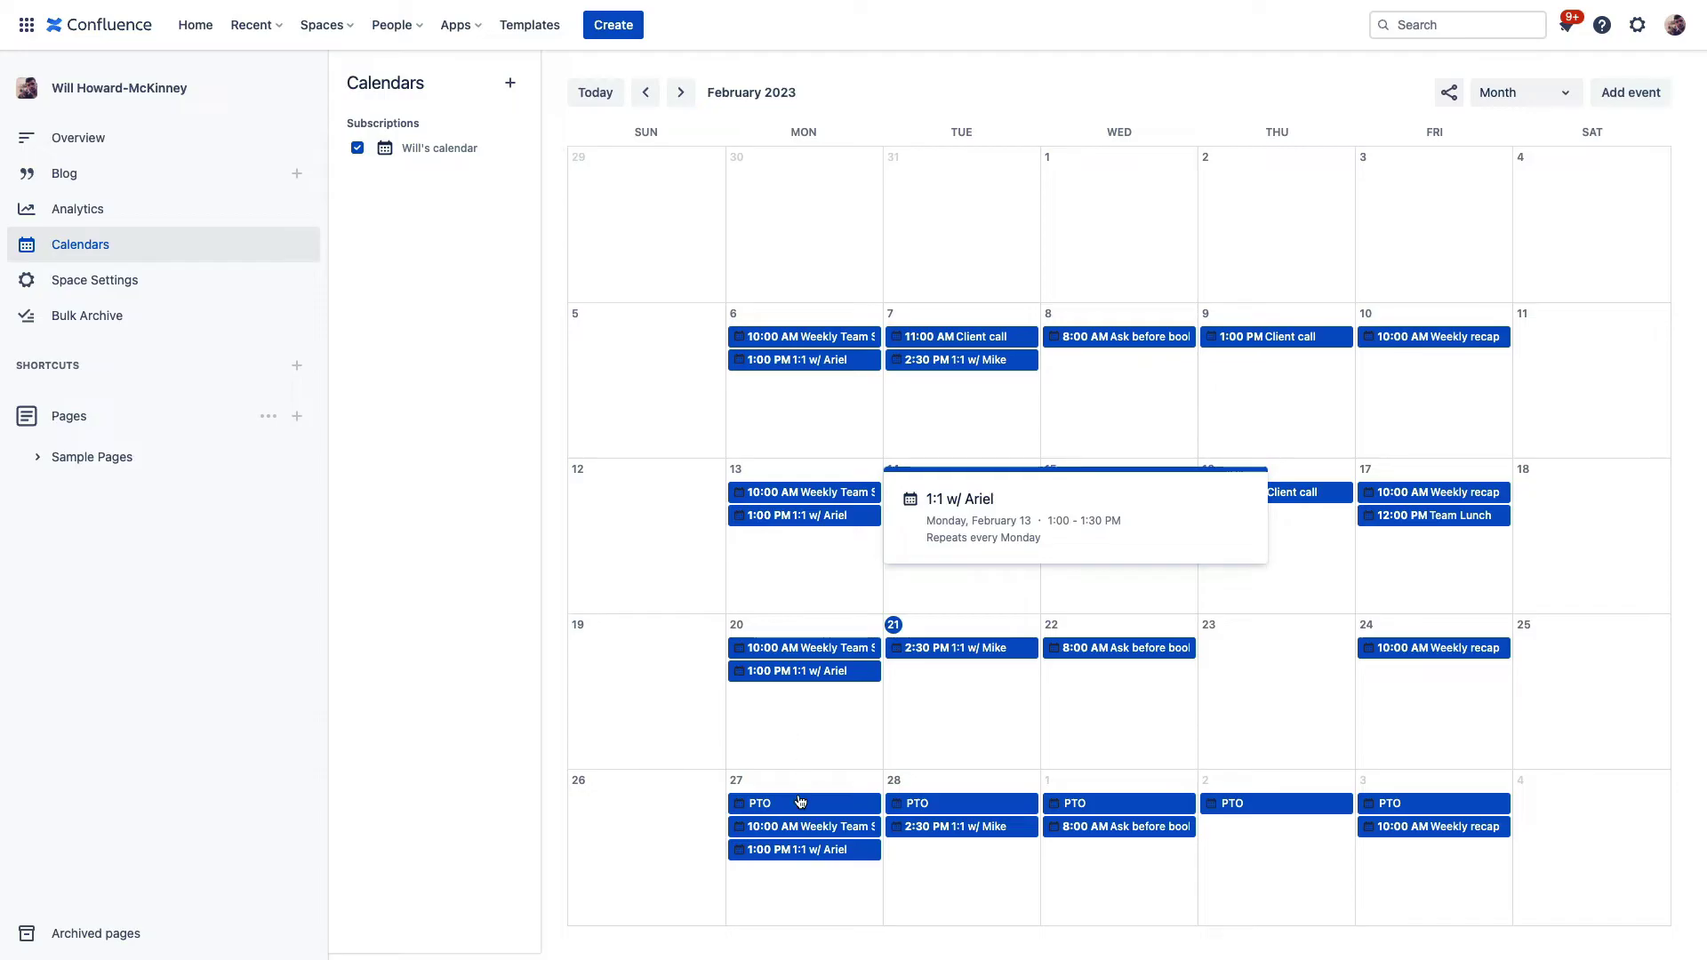
mouse_move(797, 807)
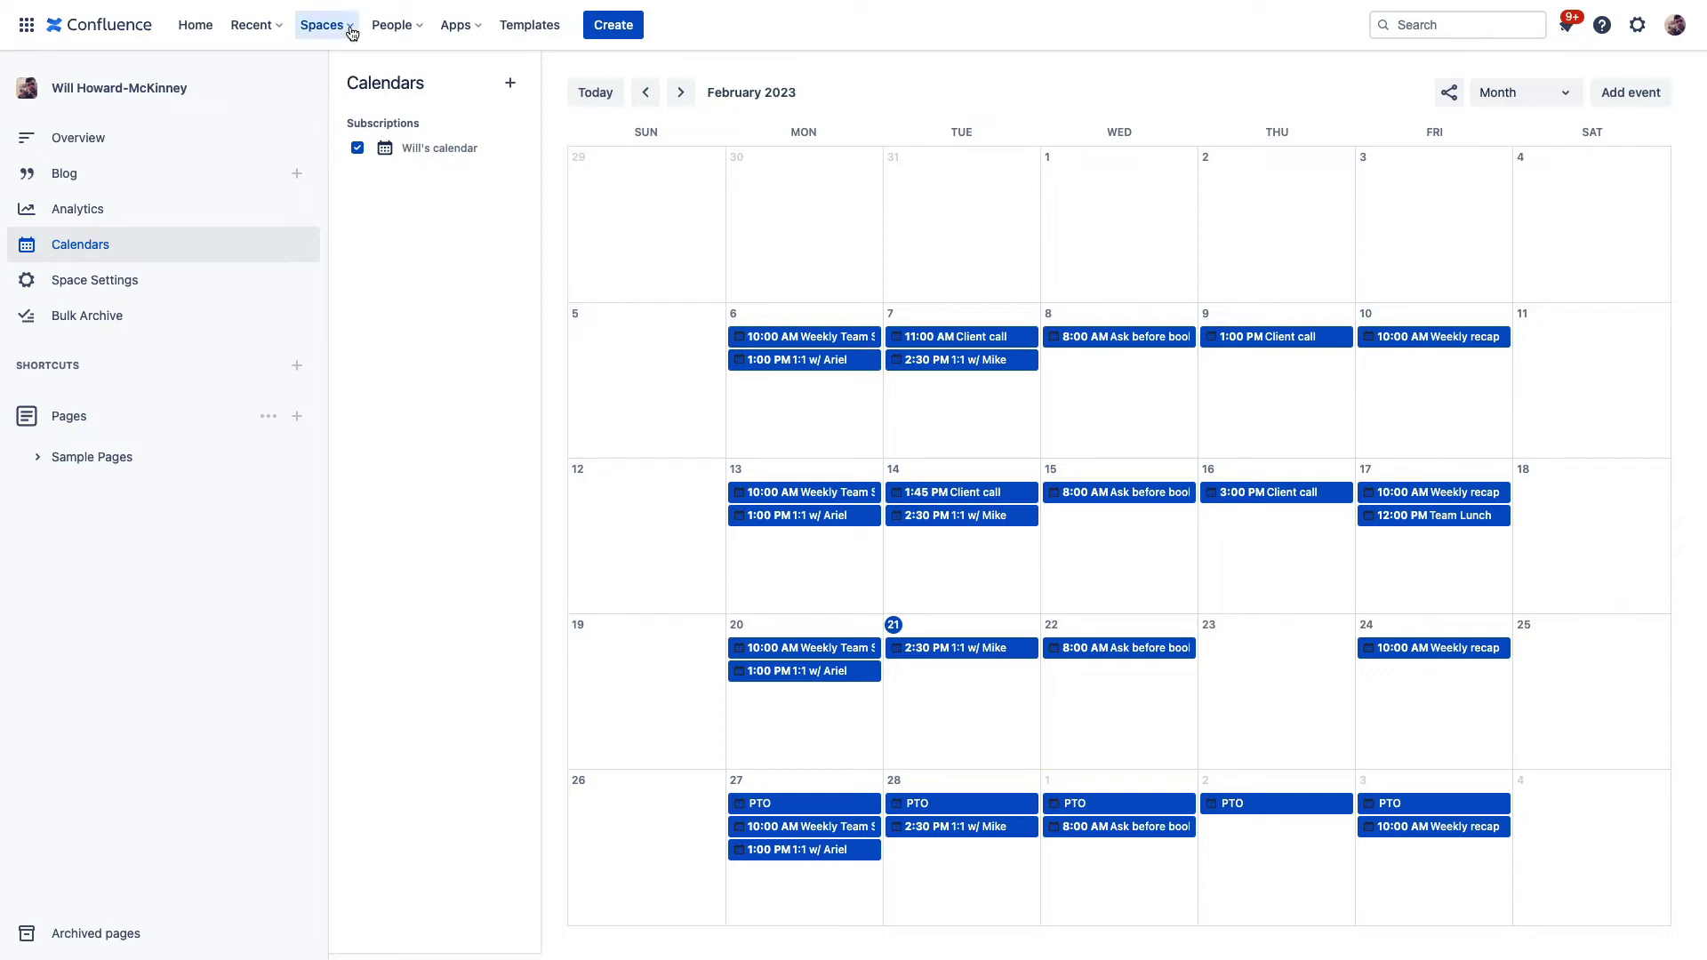
Show Mobile Development's team calendar for March 2023 with the personal calendar hidden
click(351, 32)
click(382, 284)
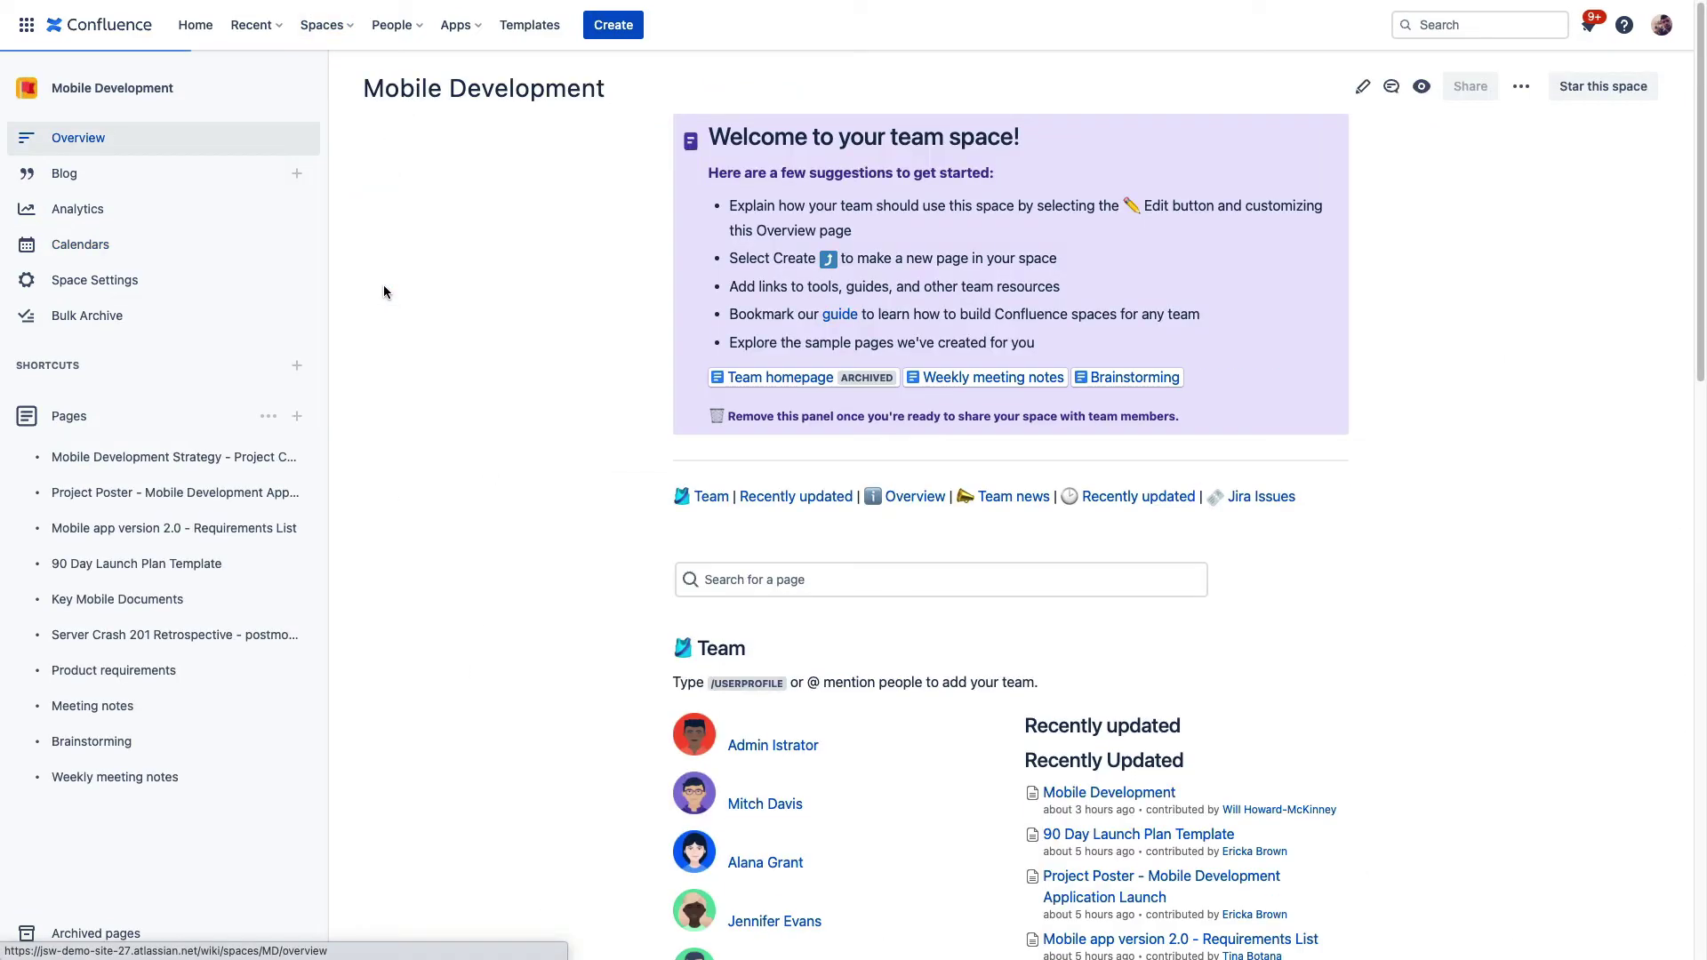
click(132, 252)
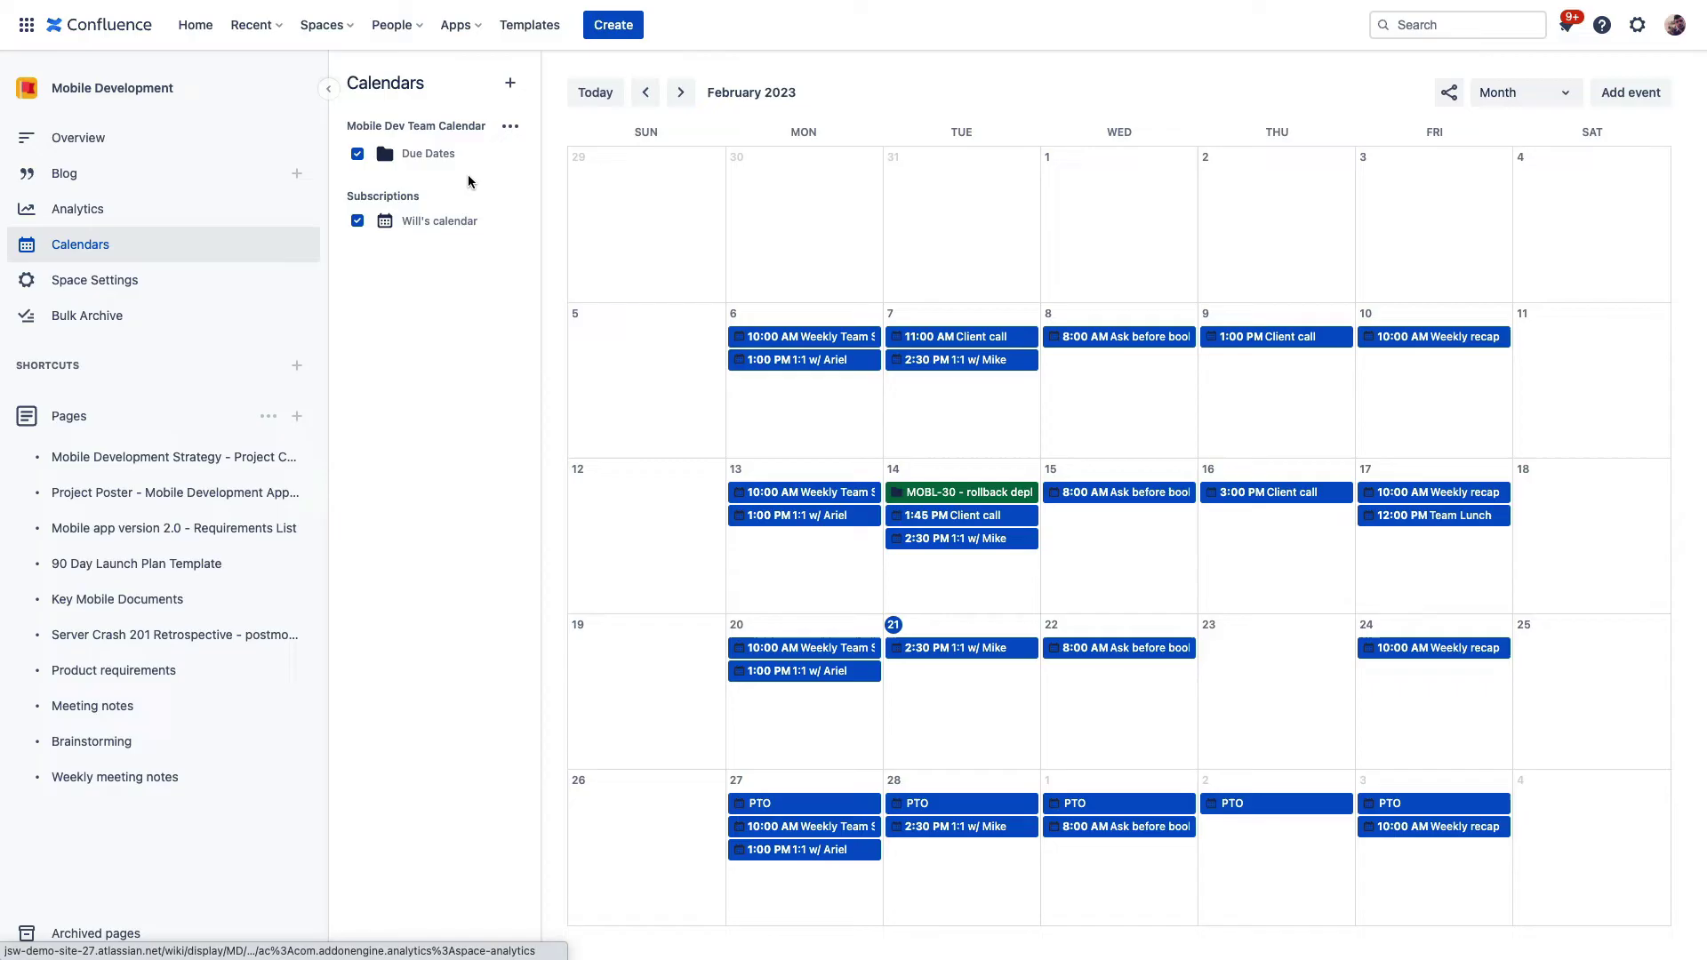
click(681, 93)
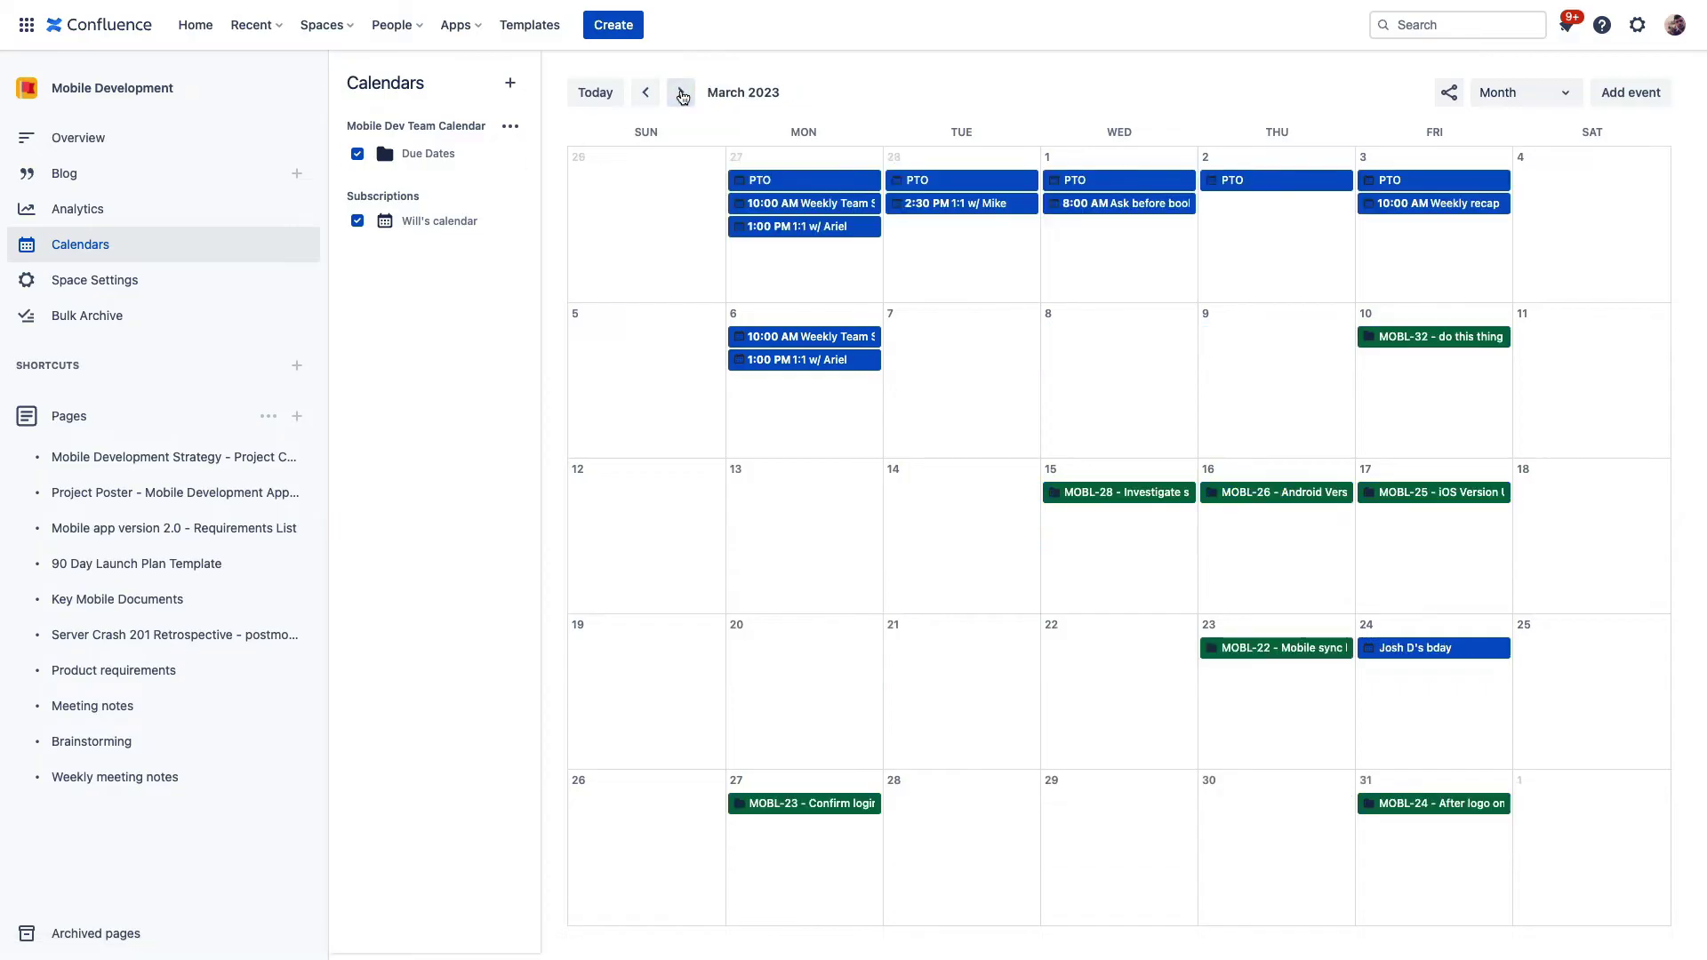
click(358, 221)
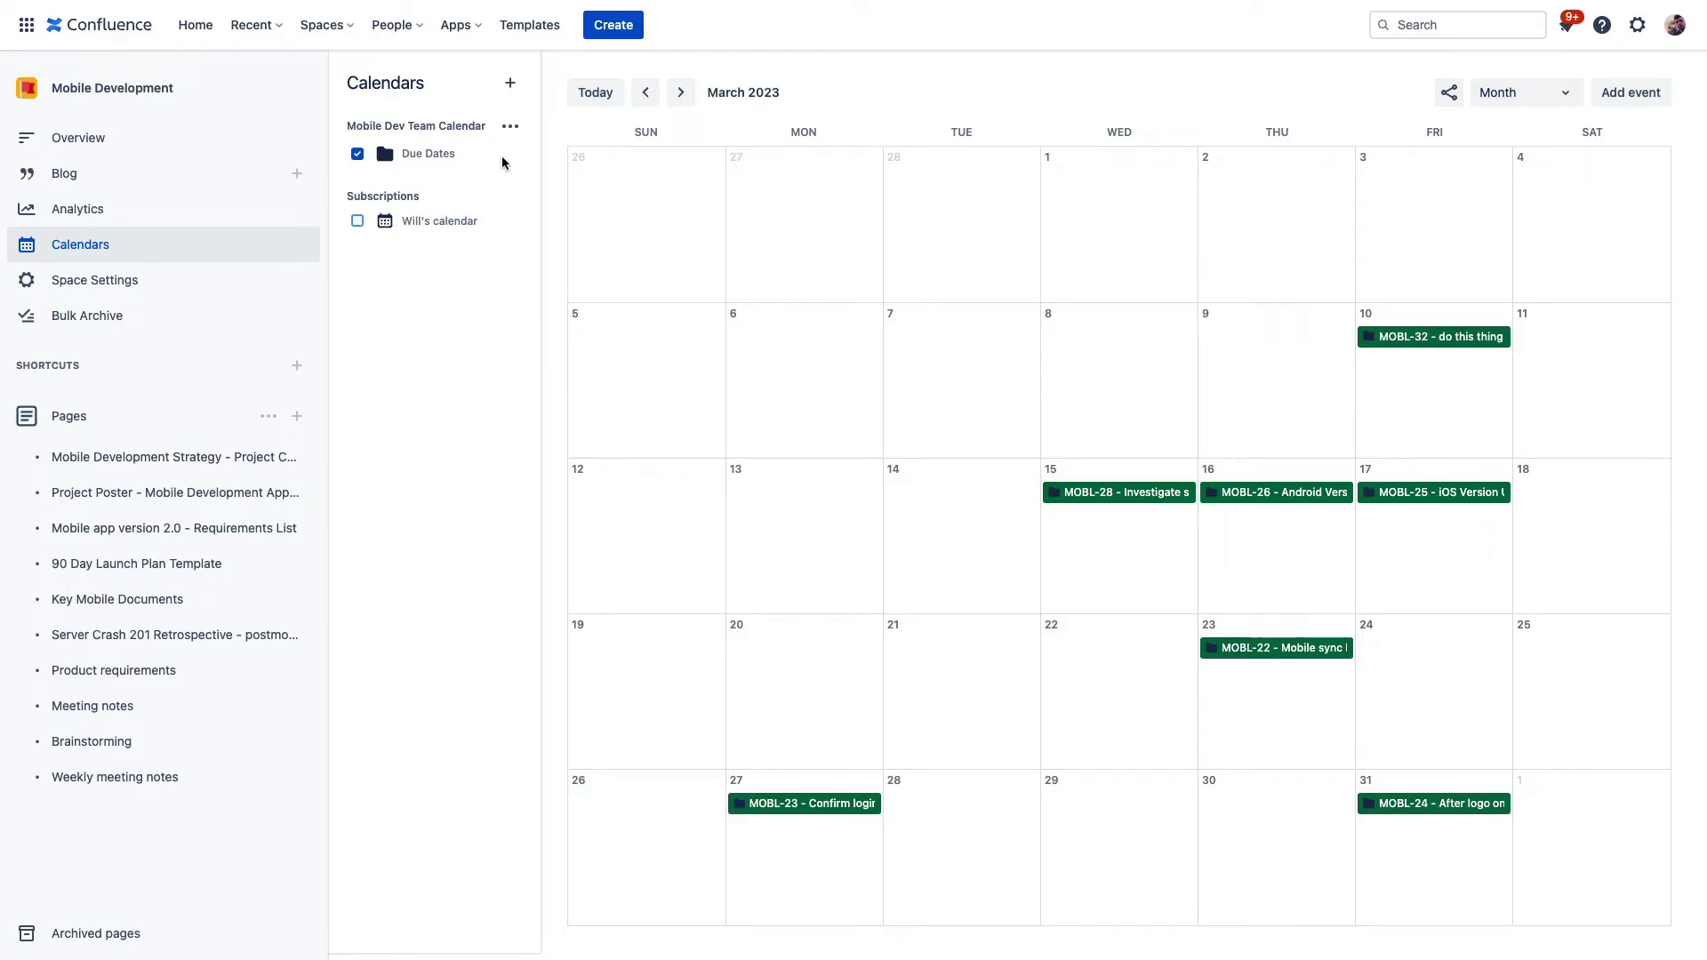
Check which Jira project feeds the Due Dates calendar, then cancel without saving
click(510, 125)
click(532, 196)
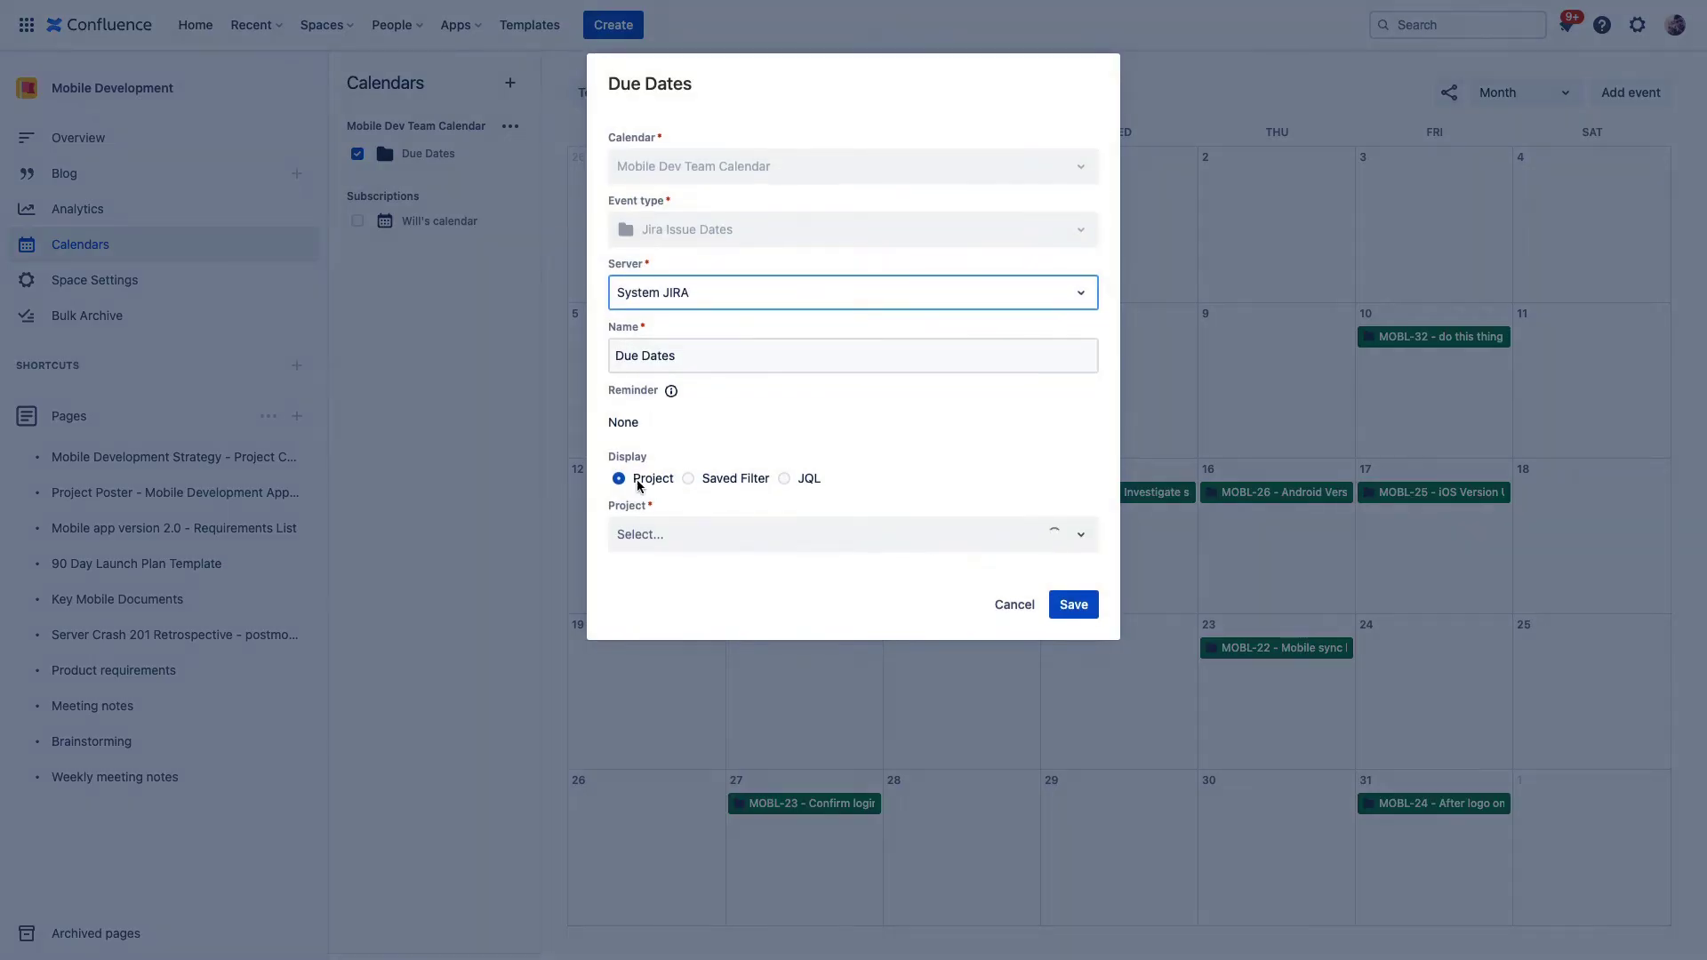
click(697, 537)
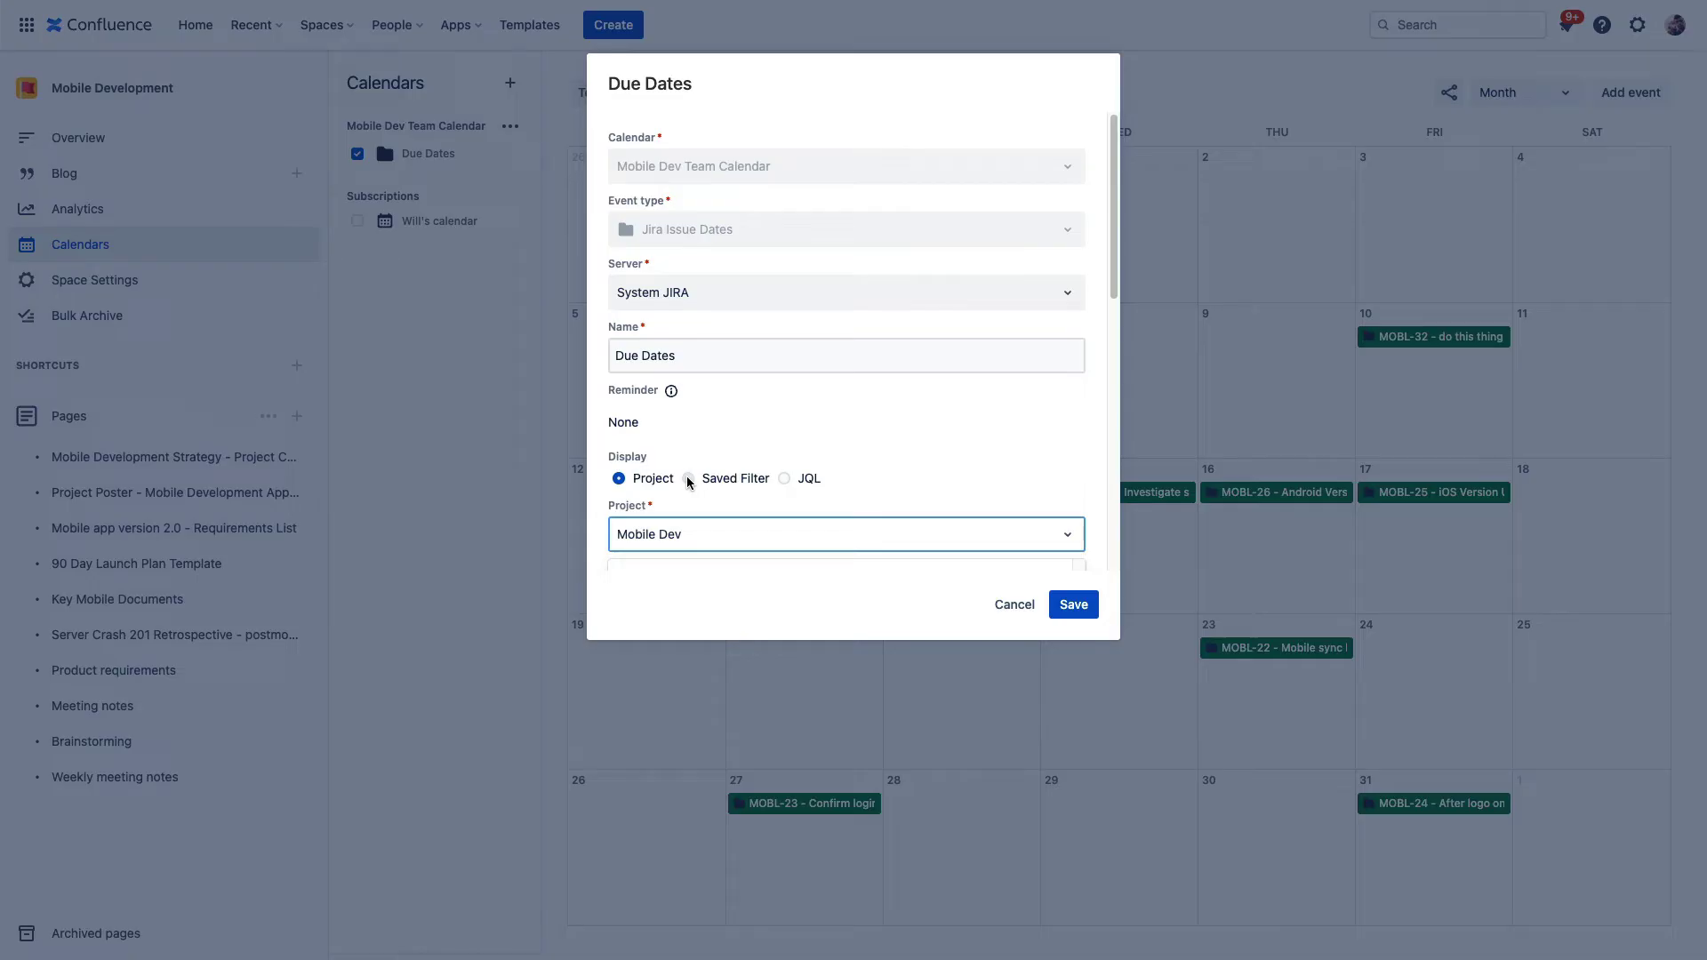
click(1014, 604)
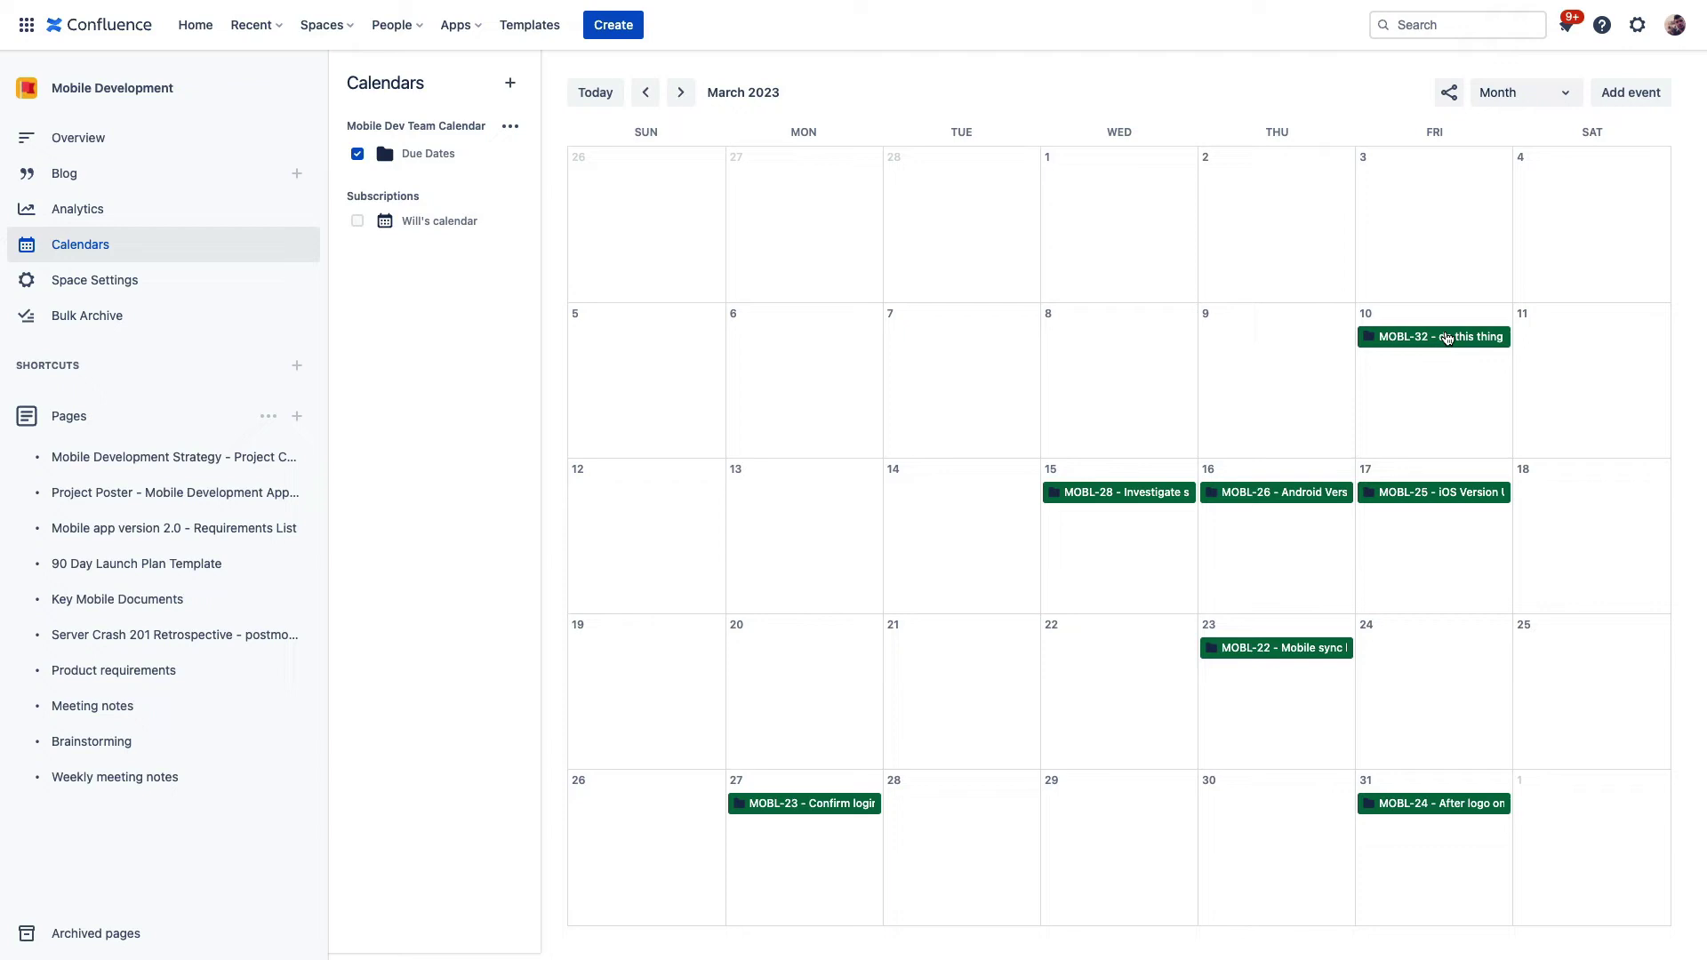
drag(1428, 344, 1278, 348)
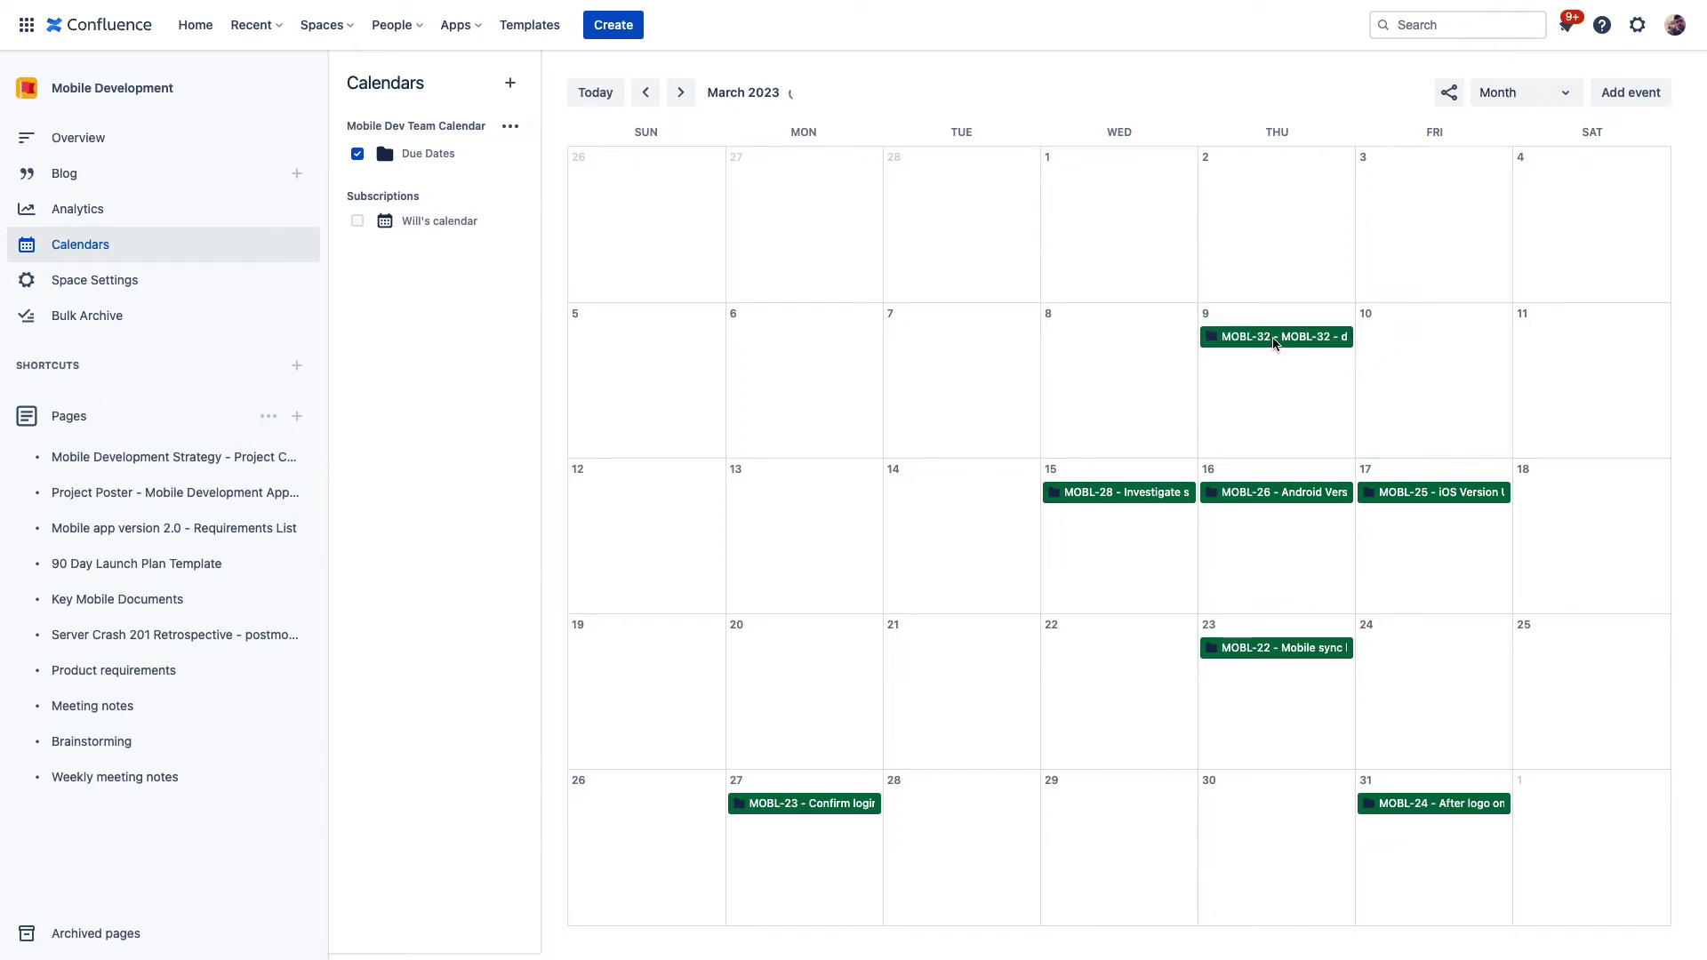
click(1277, 342)
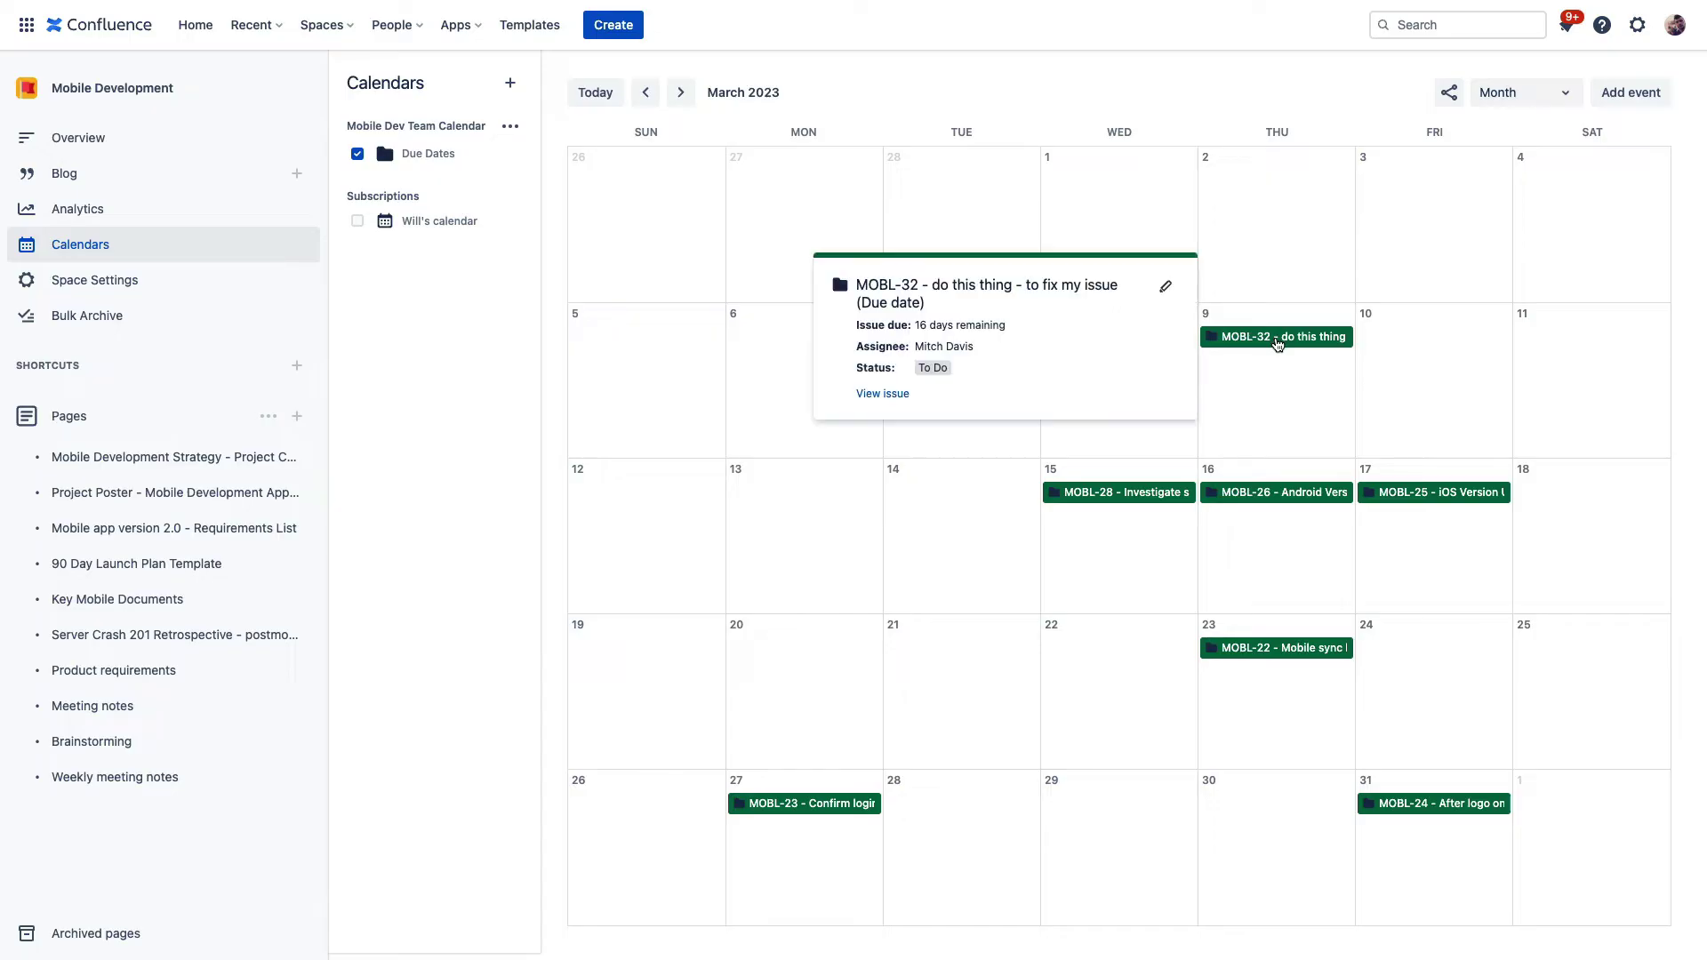
right_click(899, 398)
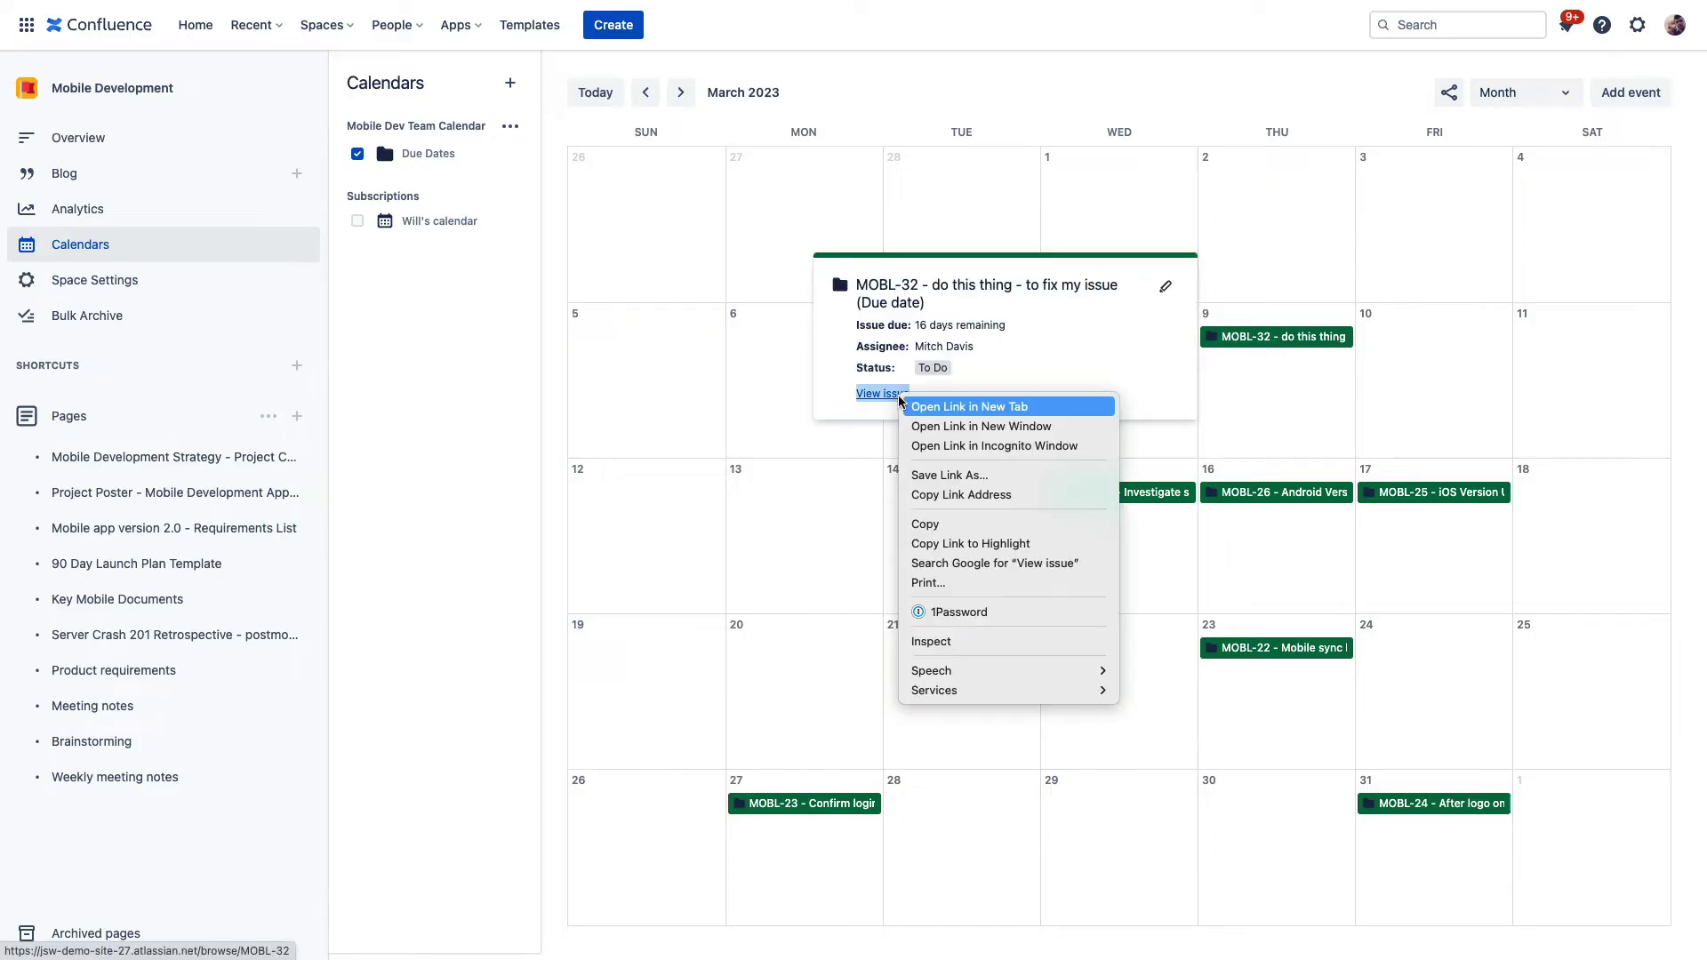
click(943, 409)
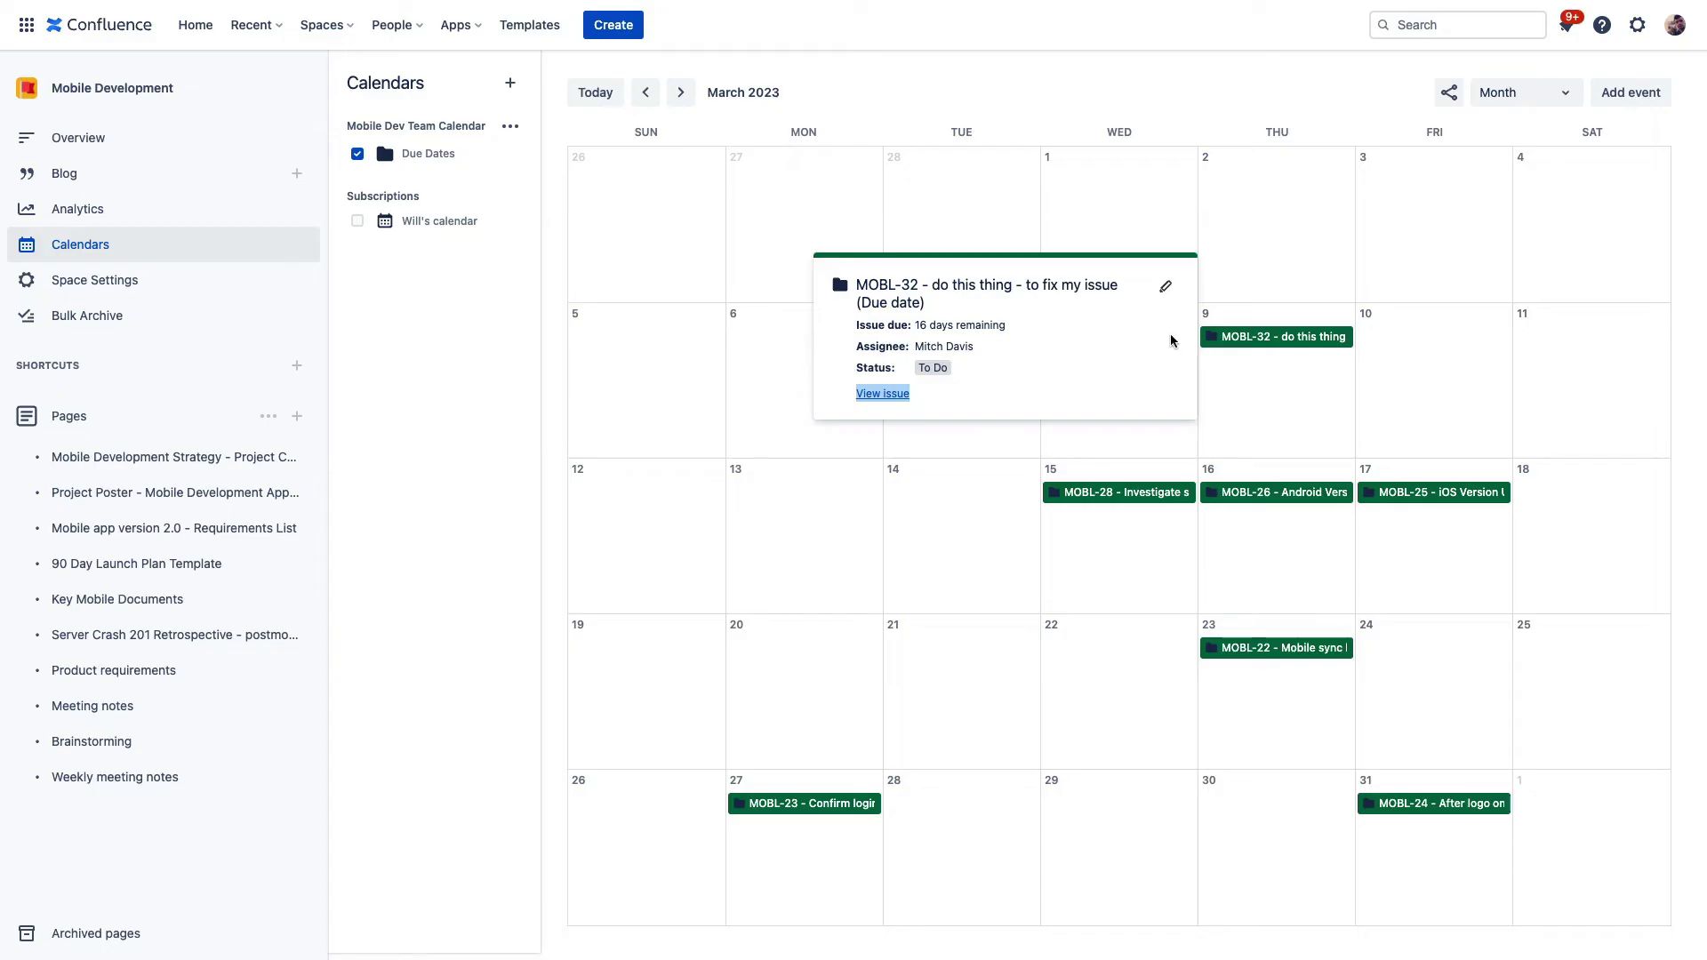
drag(1284, 339, 1419, 343)
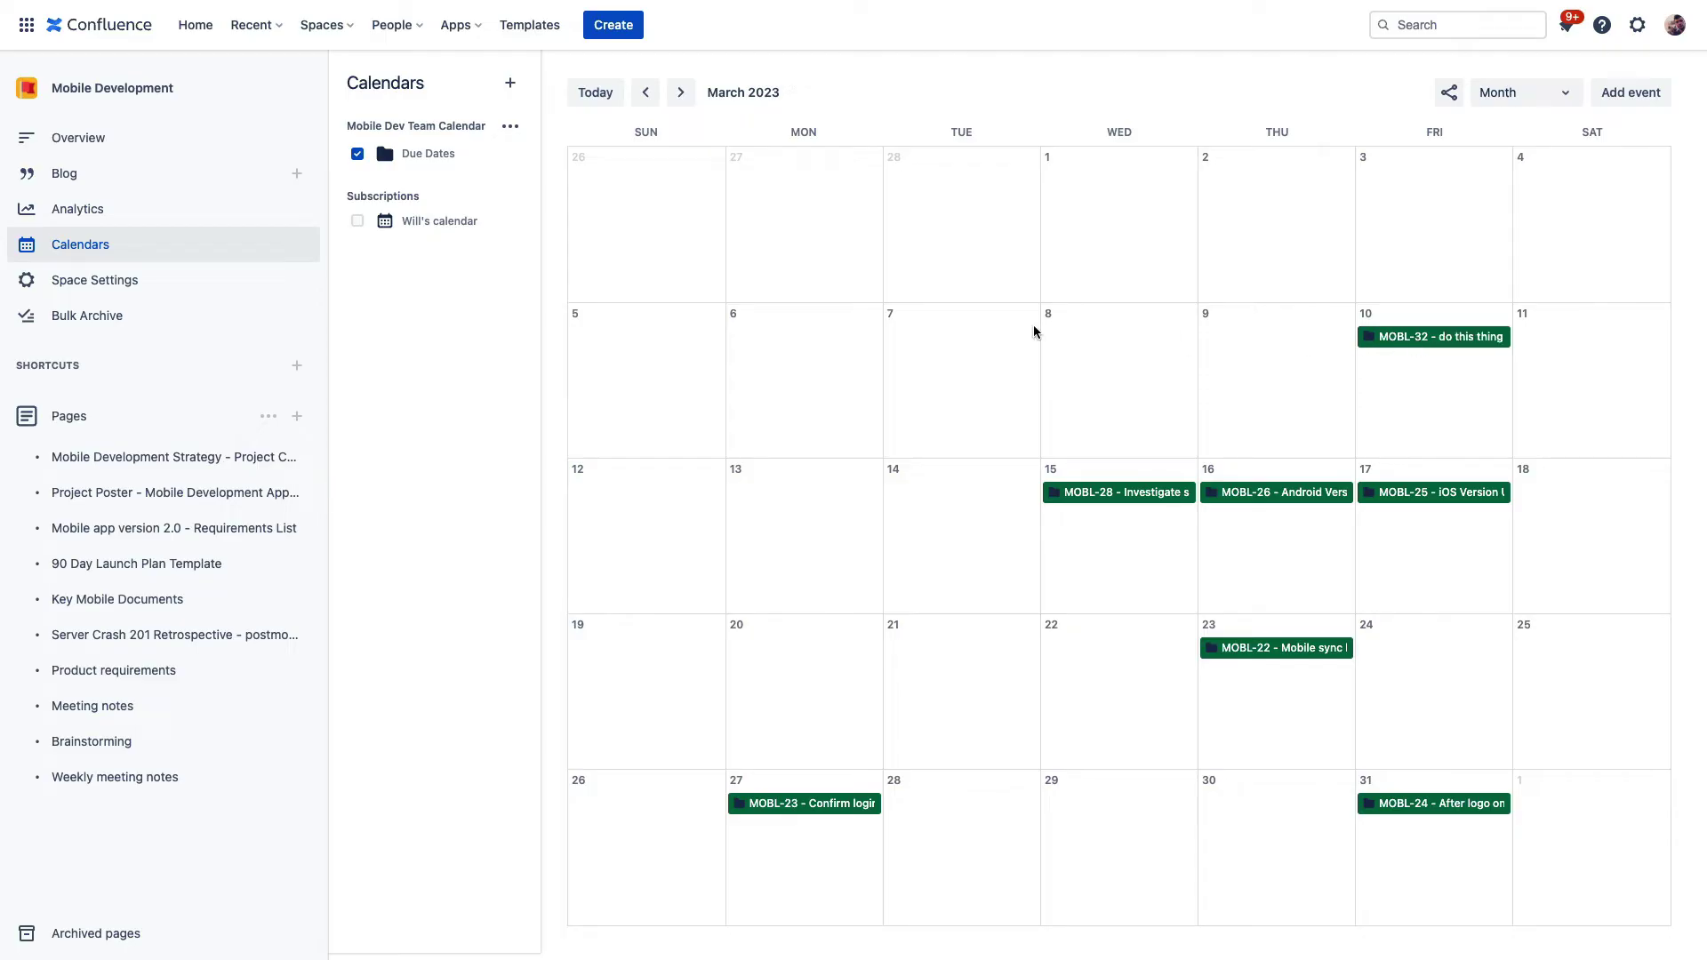
click(358, 221)
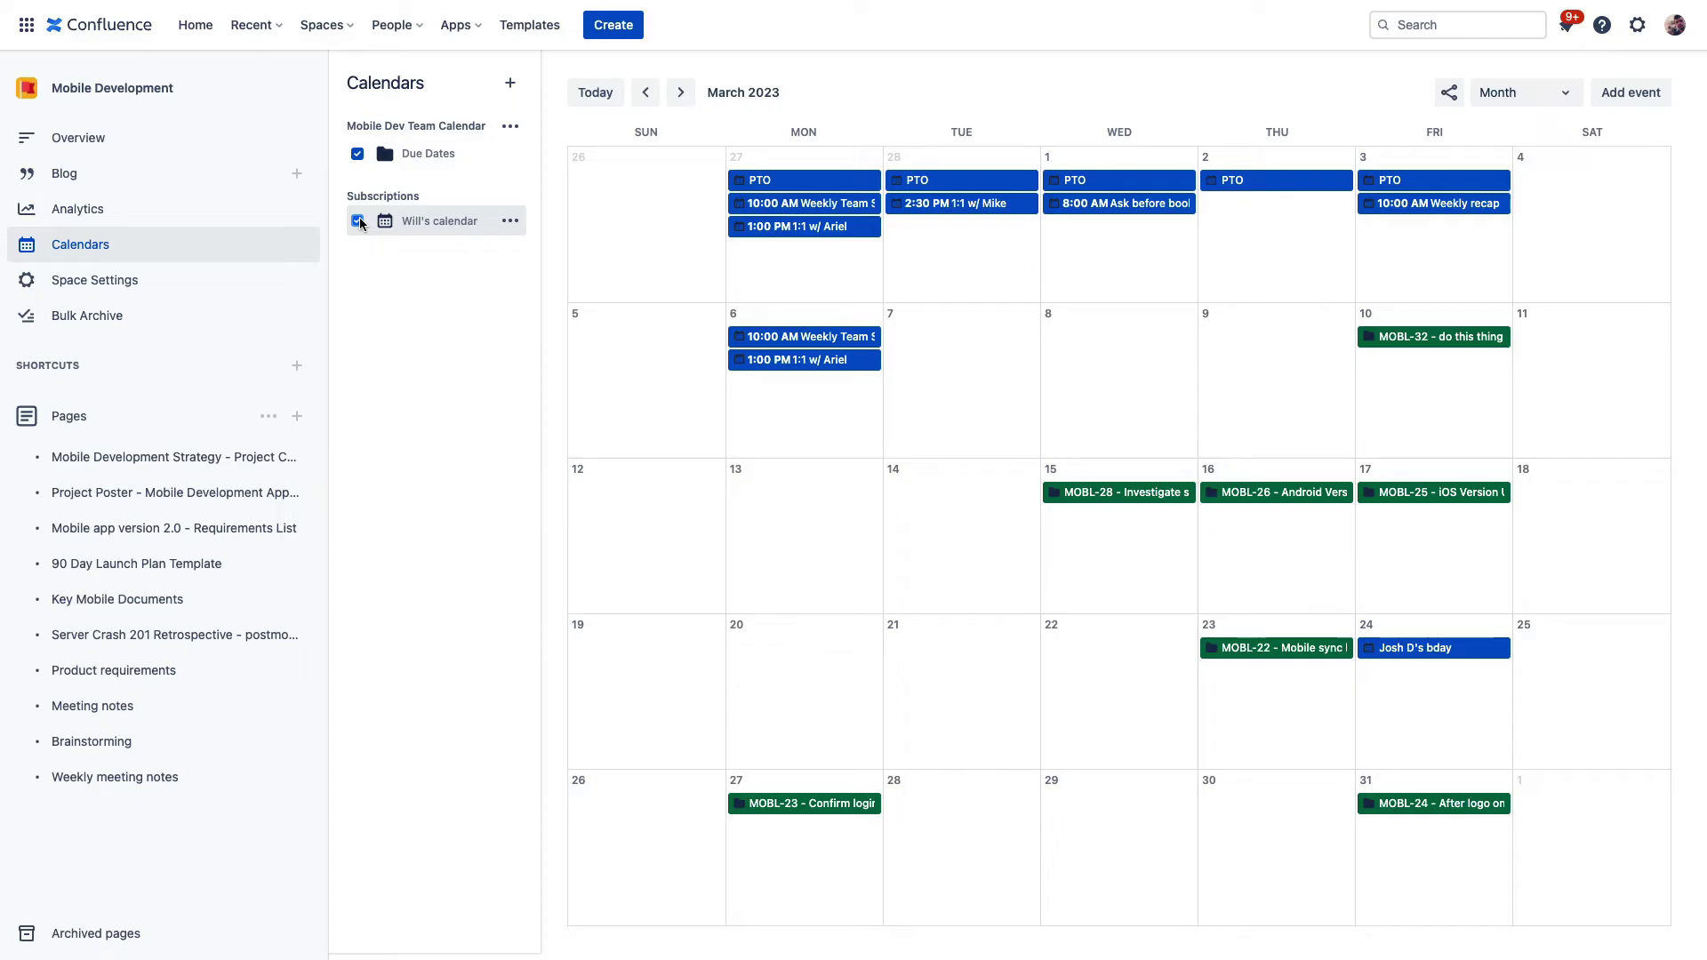
click(358, 222)
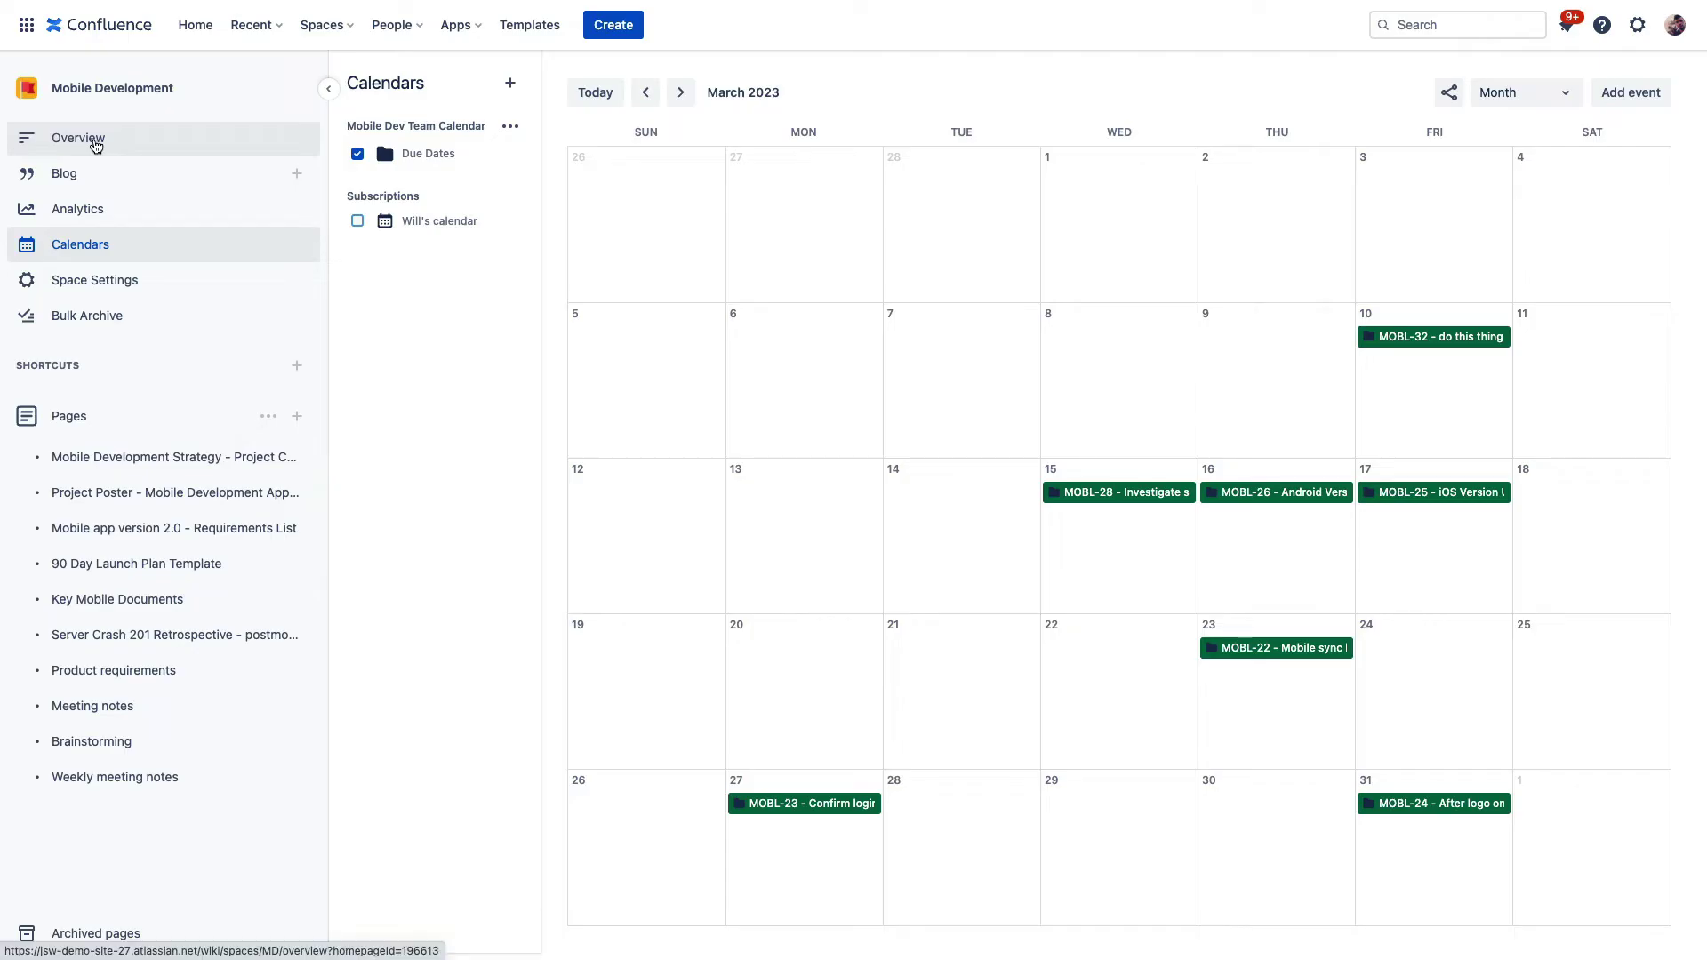
On the Mobile Development overview, scroll to the Team news calendar and advance it to March 2023
click(96, 144)
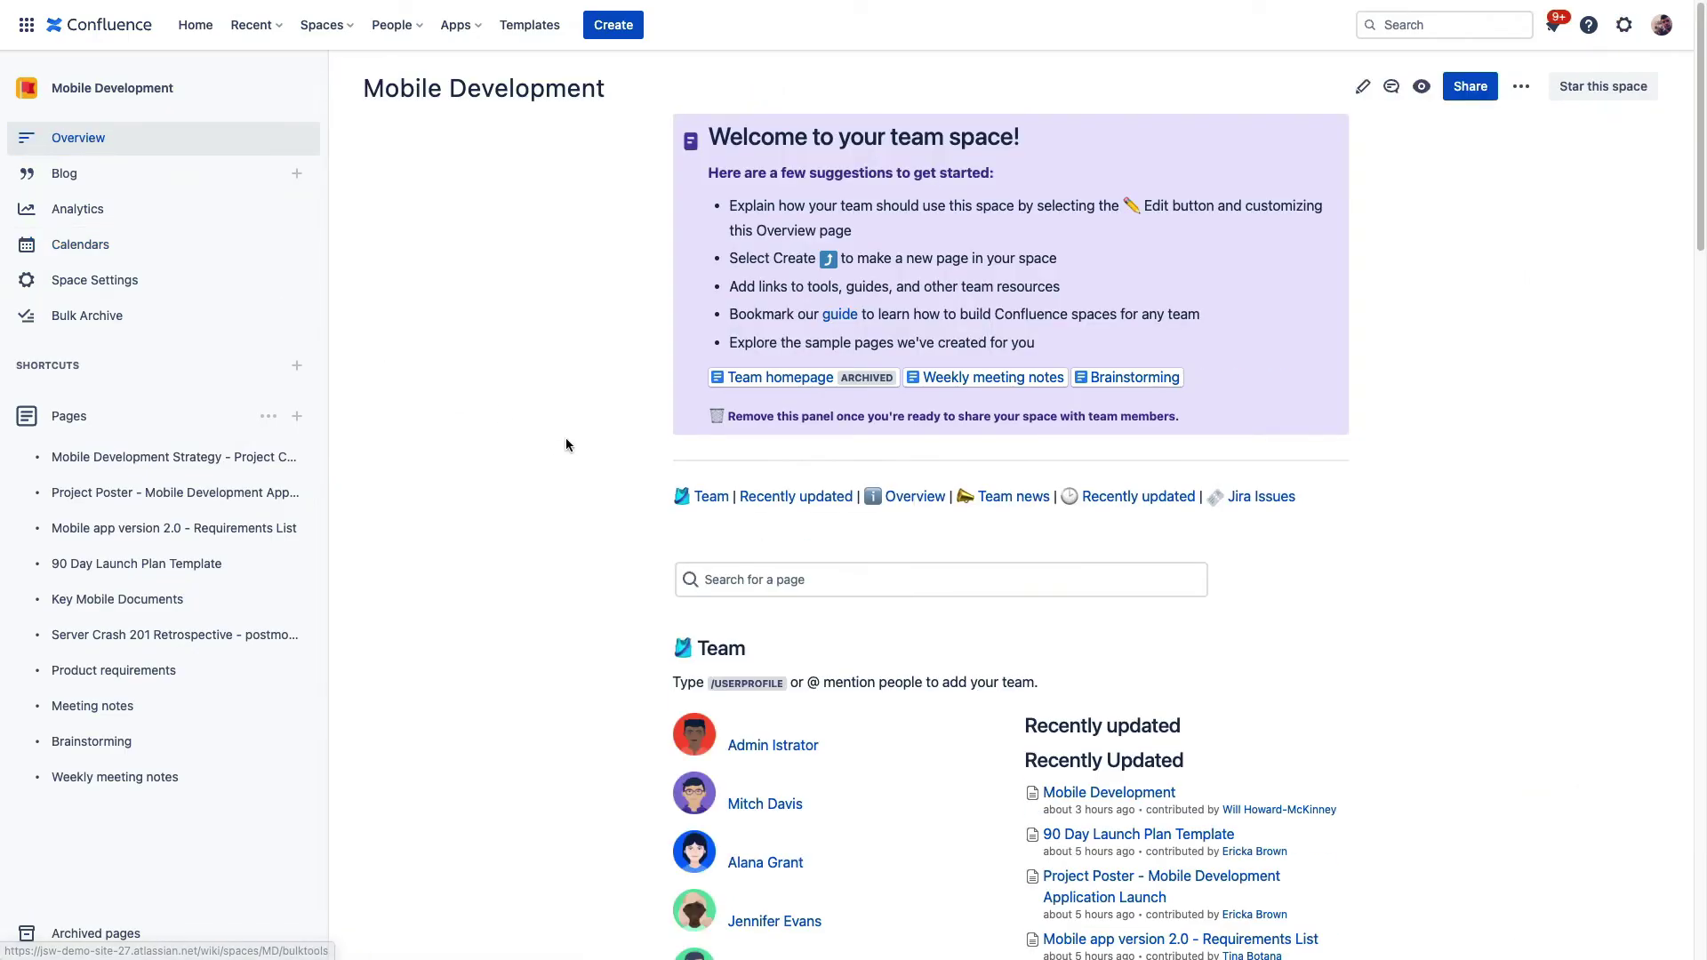
scroll(567, 441, down, 3)
scroll(567, 441, down, 15)
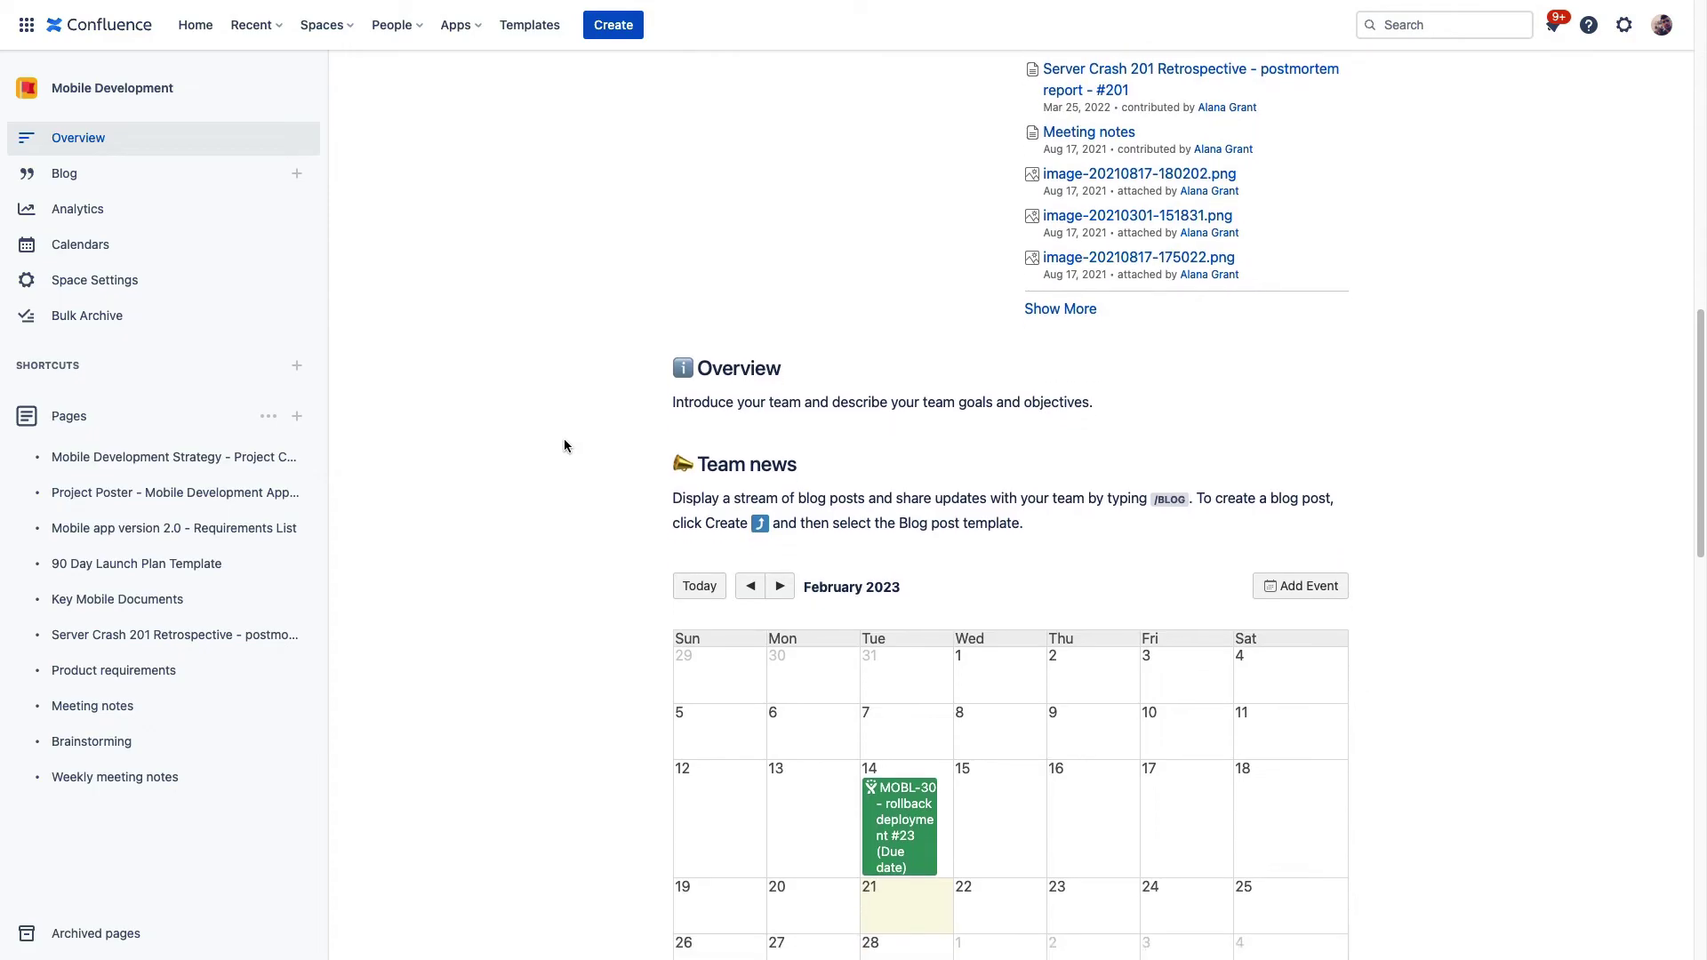
scroll(563, 445, down, 1)
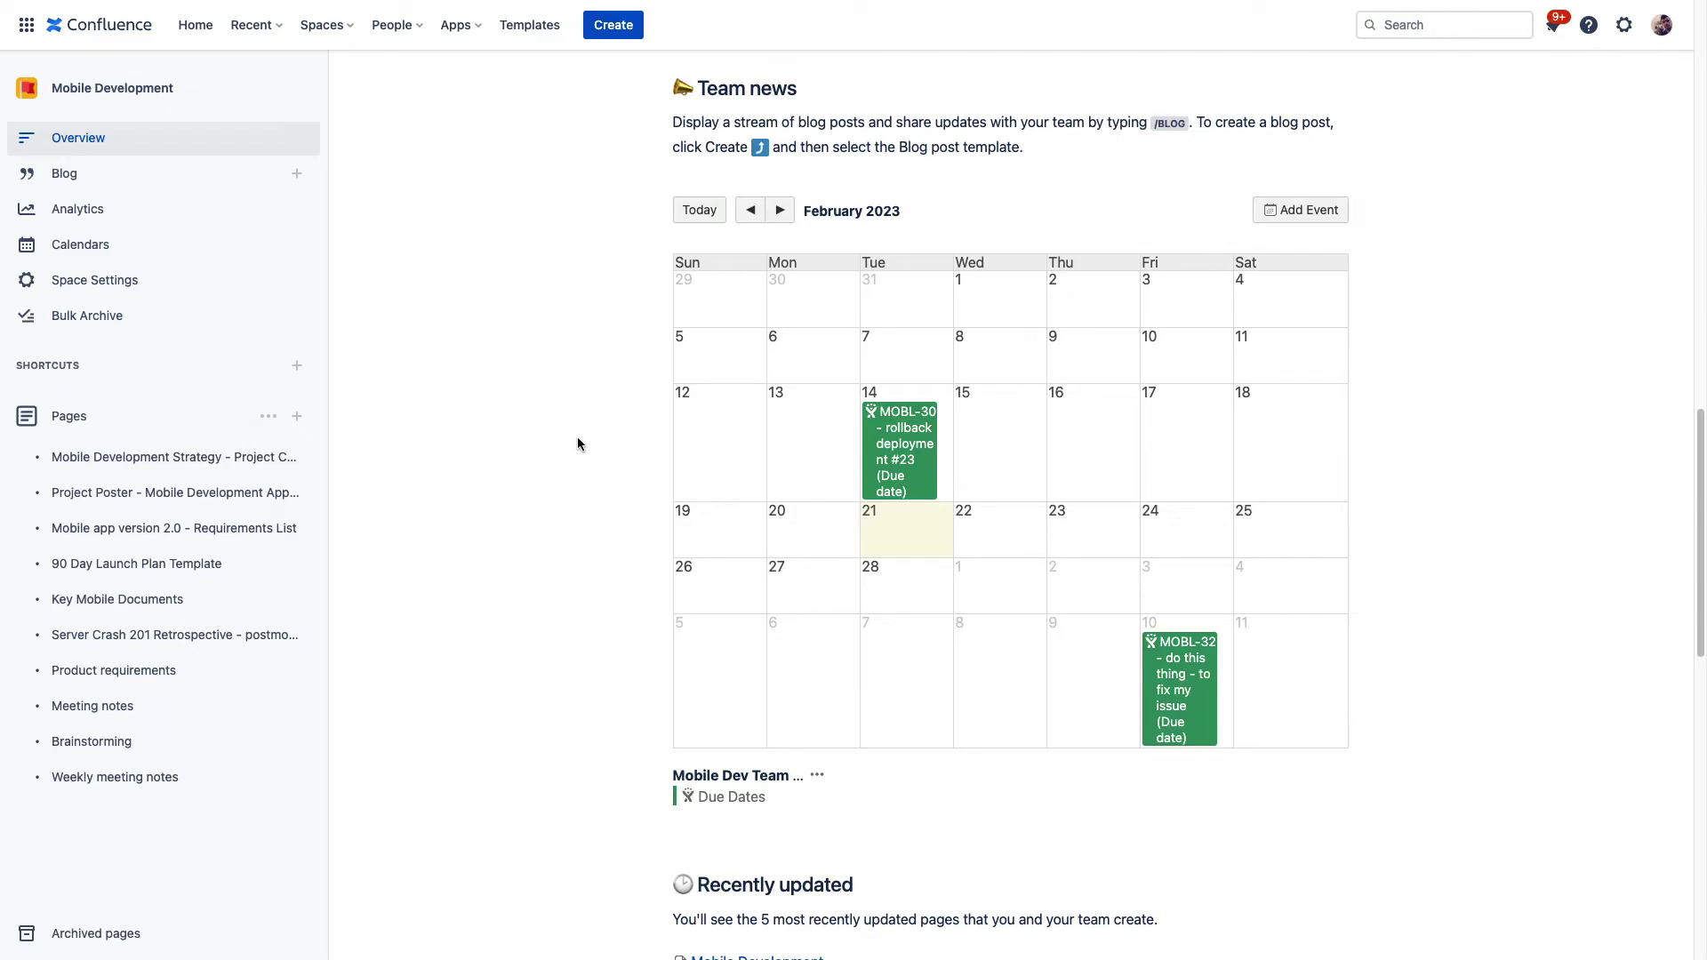
click(780, 209)
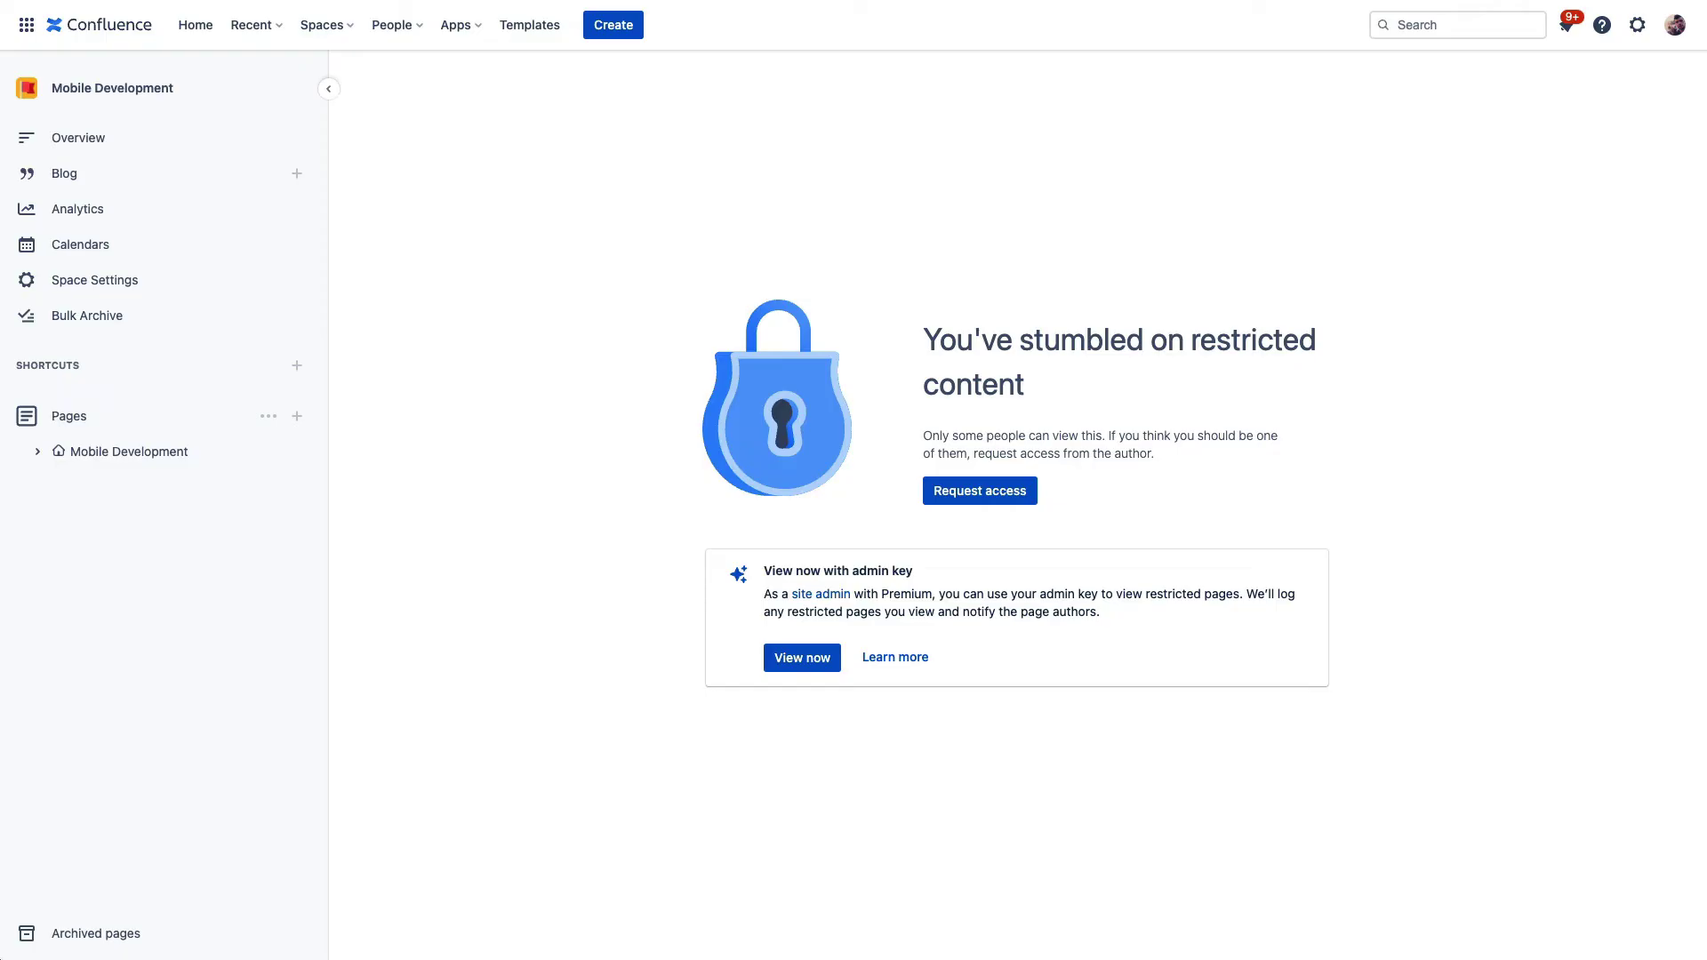
Highlight the admin key explanation, then choose View now to open the restricted page
double_click(769, 573)
drag(822, 567, 940, 572)
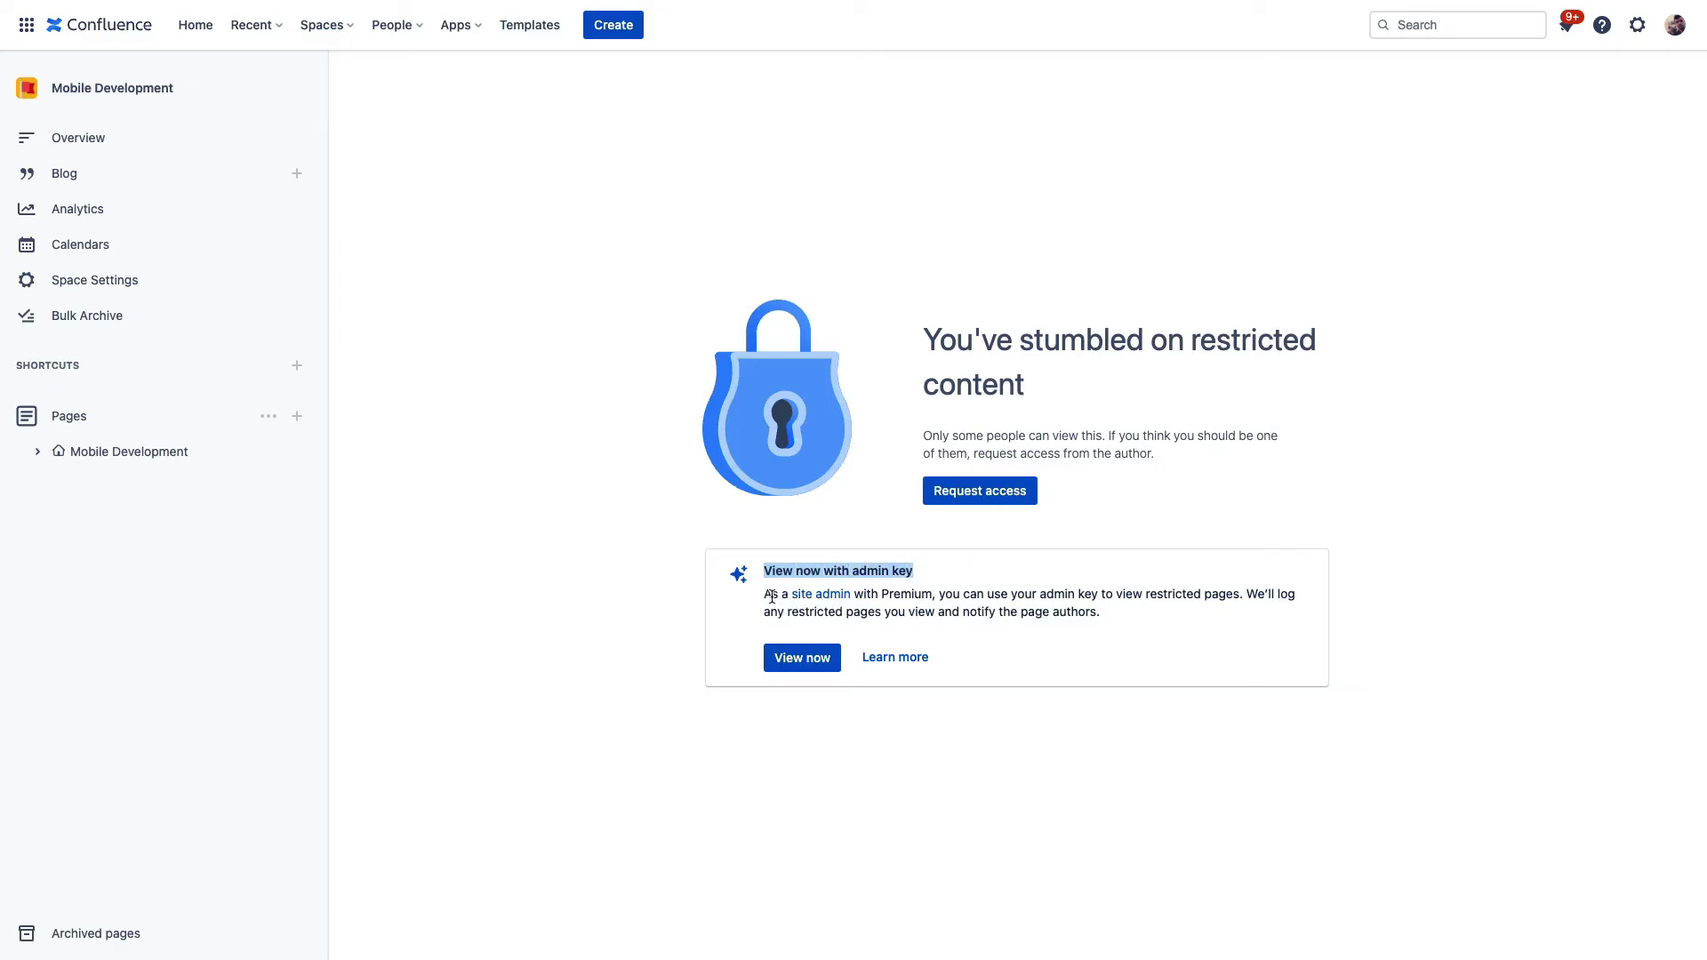
drag(763, 594, 931, 595)
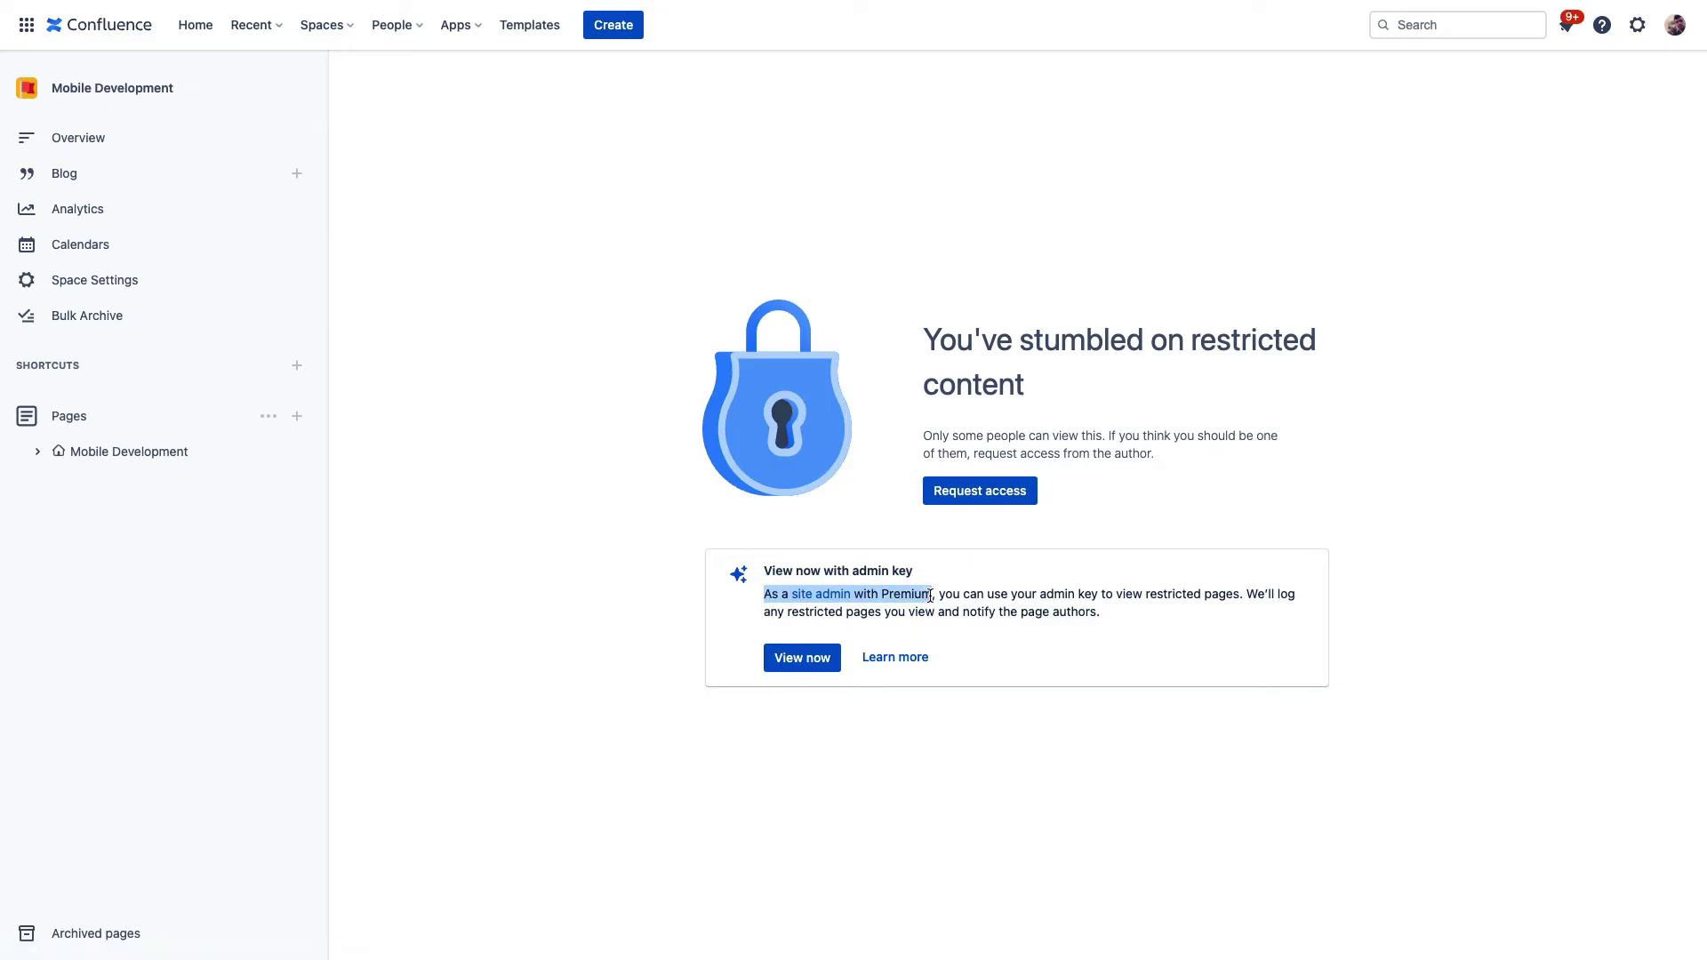
click(813, 633)
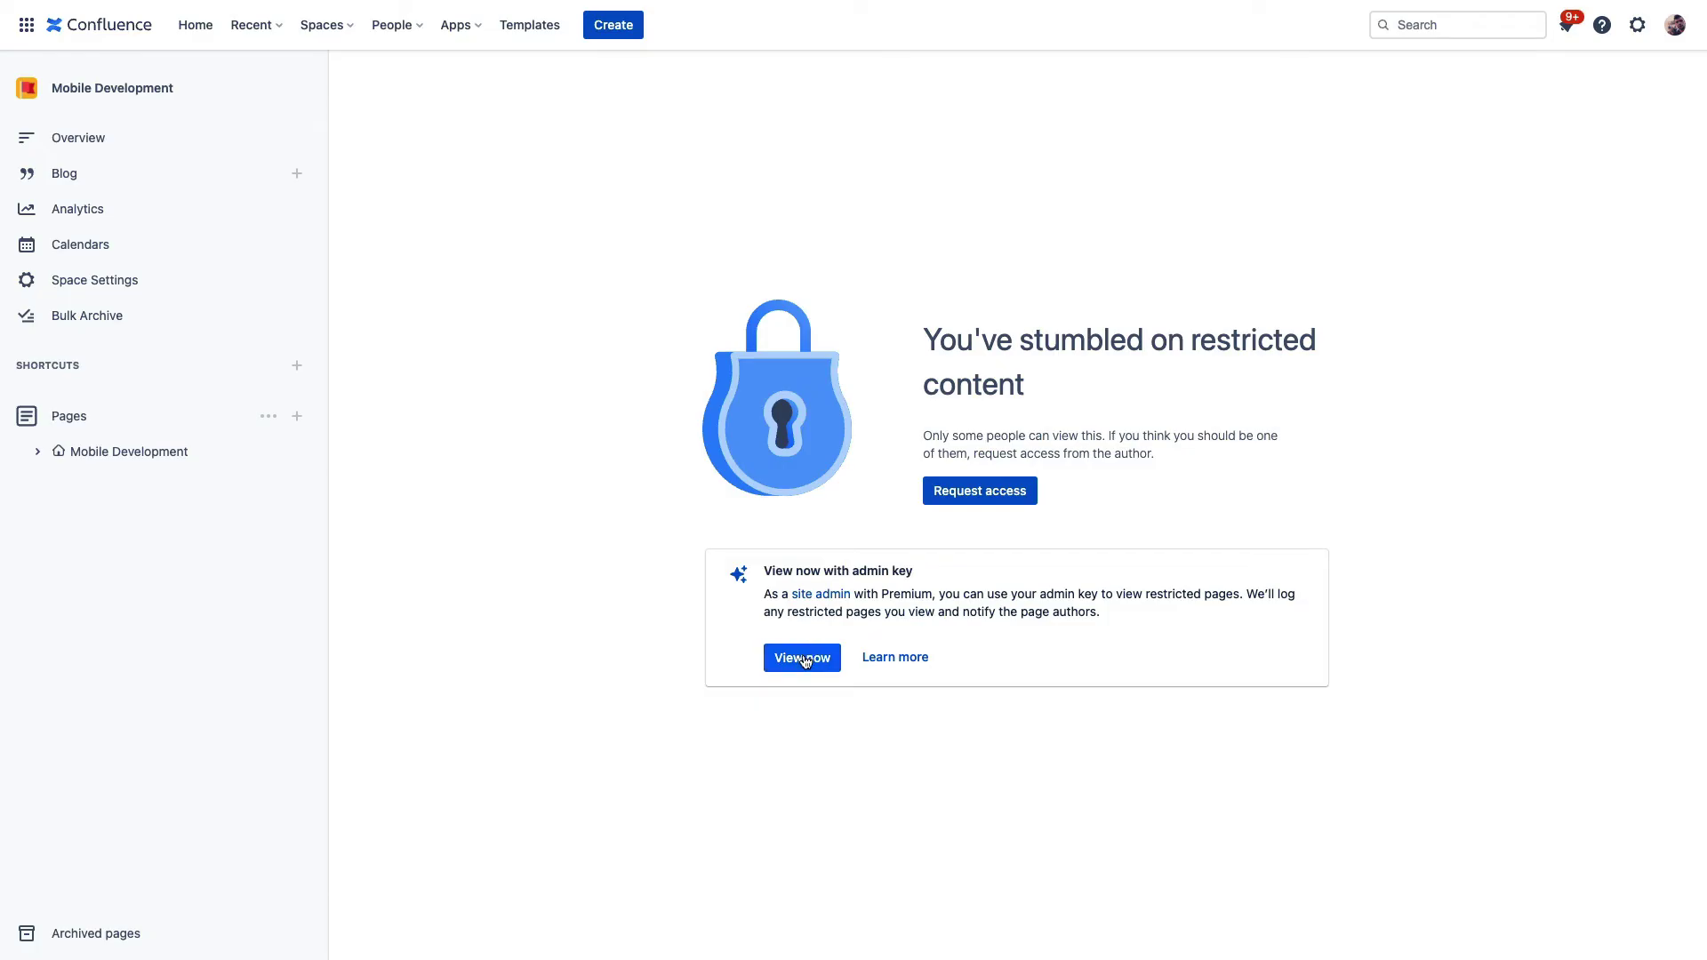
click(803, 660)
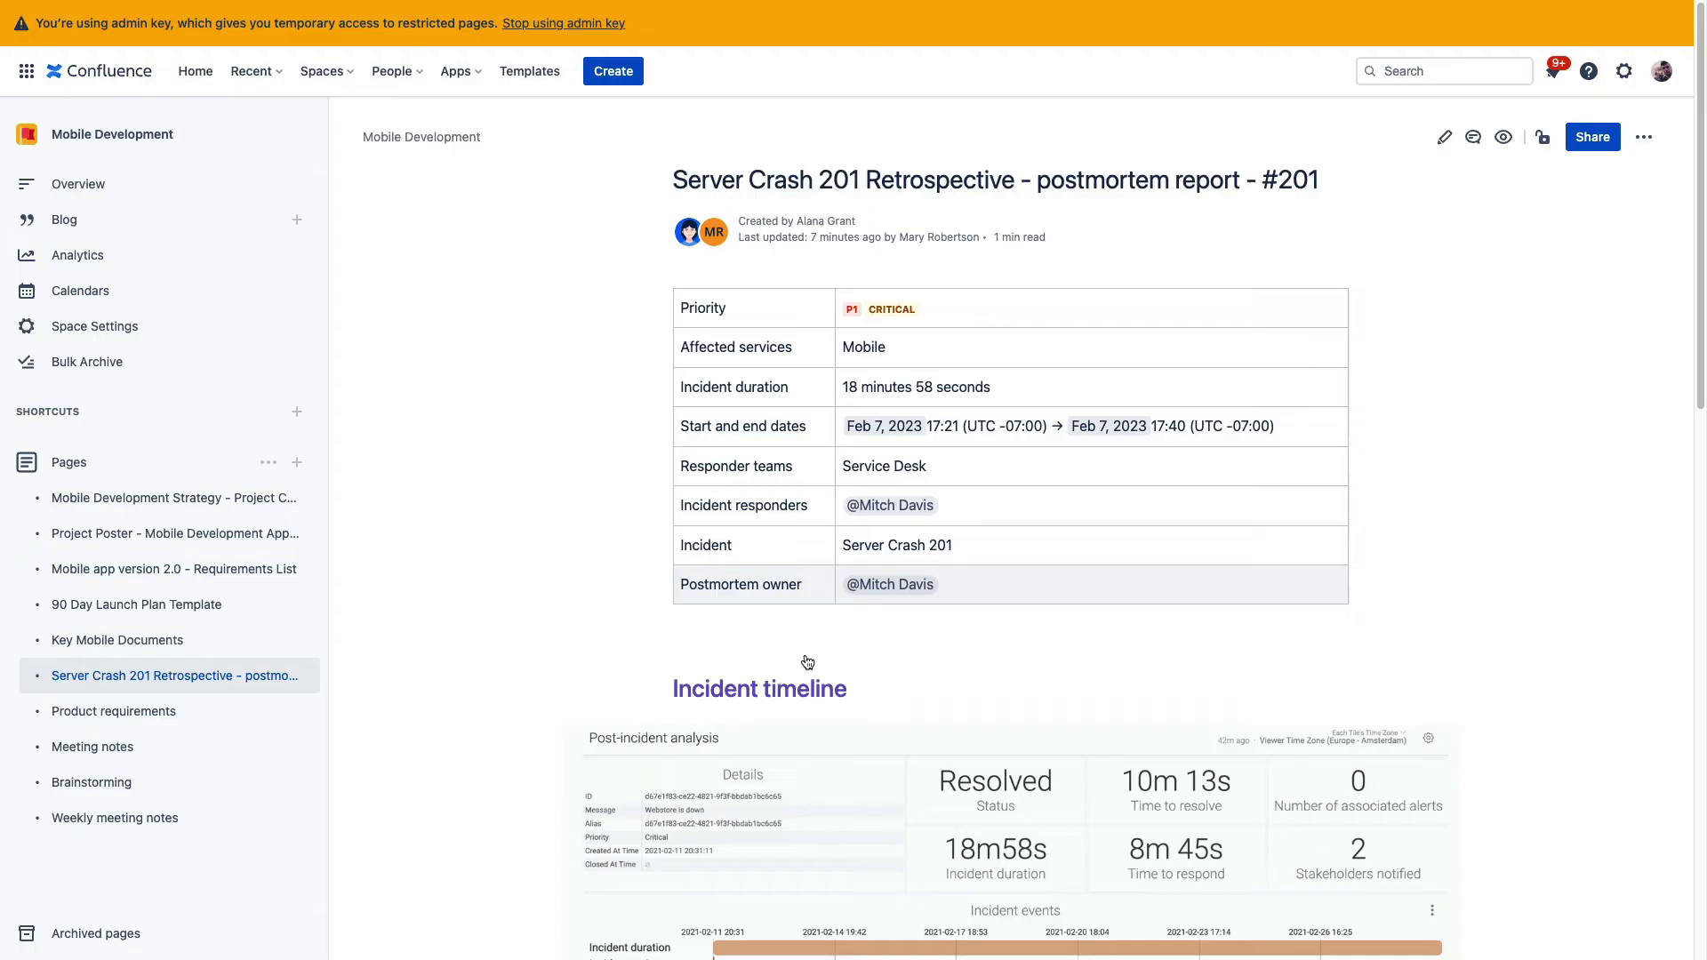
Inspect the first listed user's permissions on the page and see why access is denied
click(1547, 140)
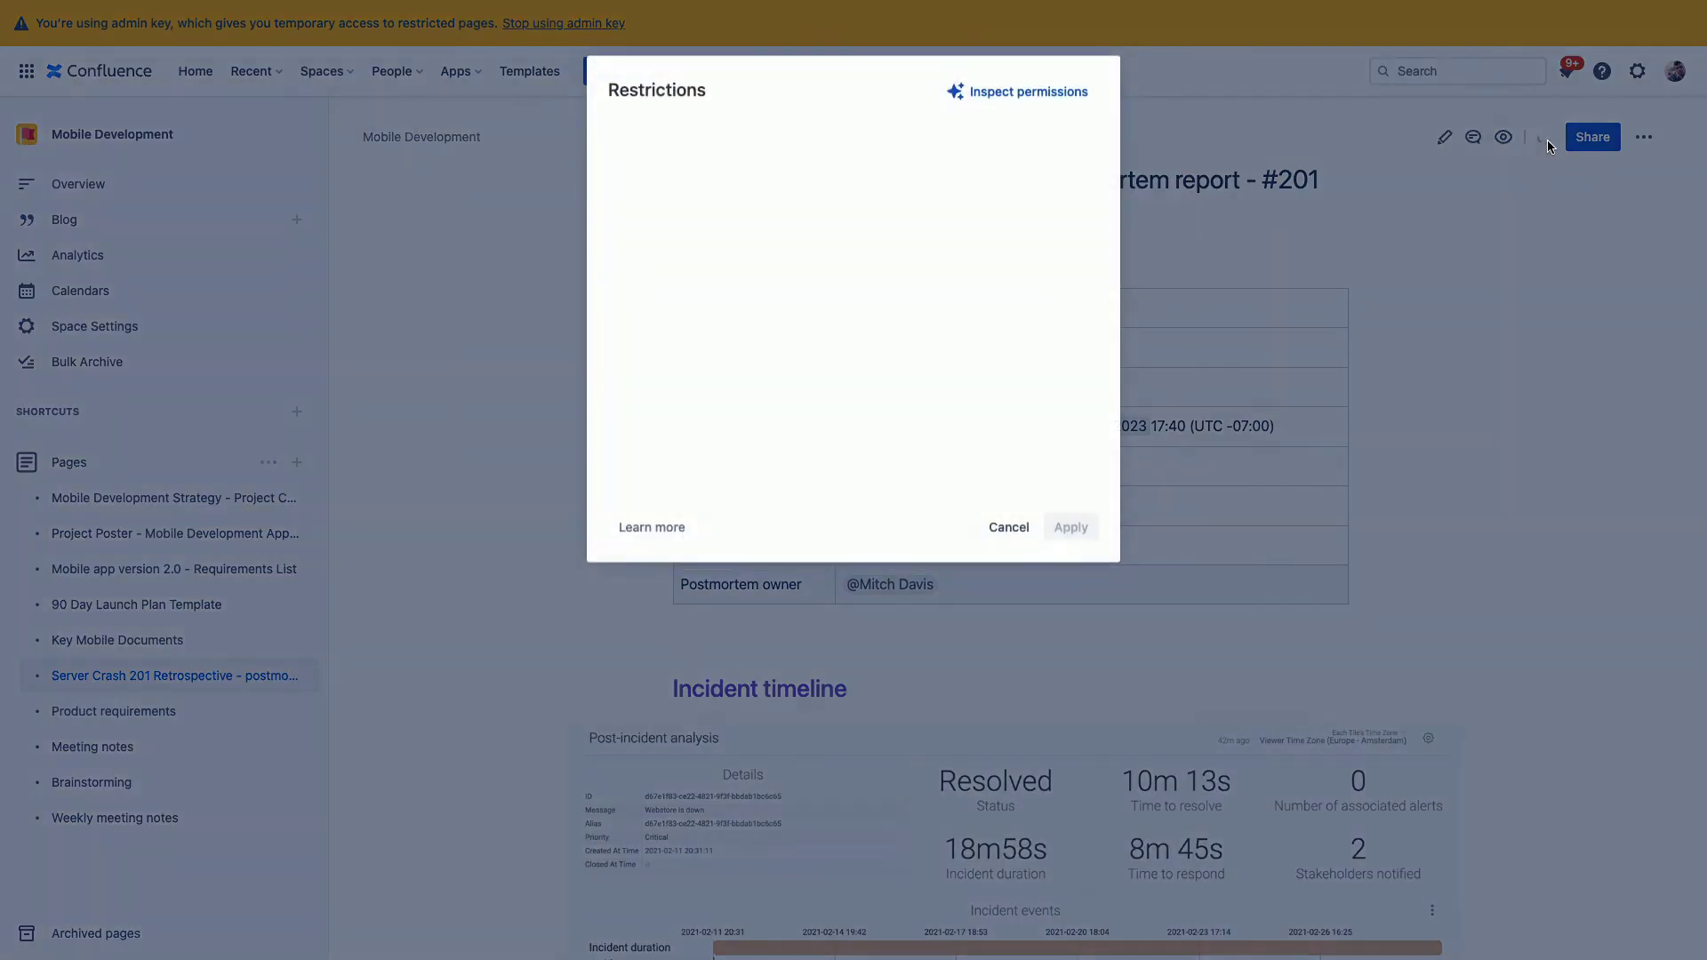
click(1008, 90)
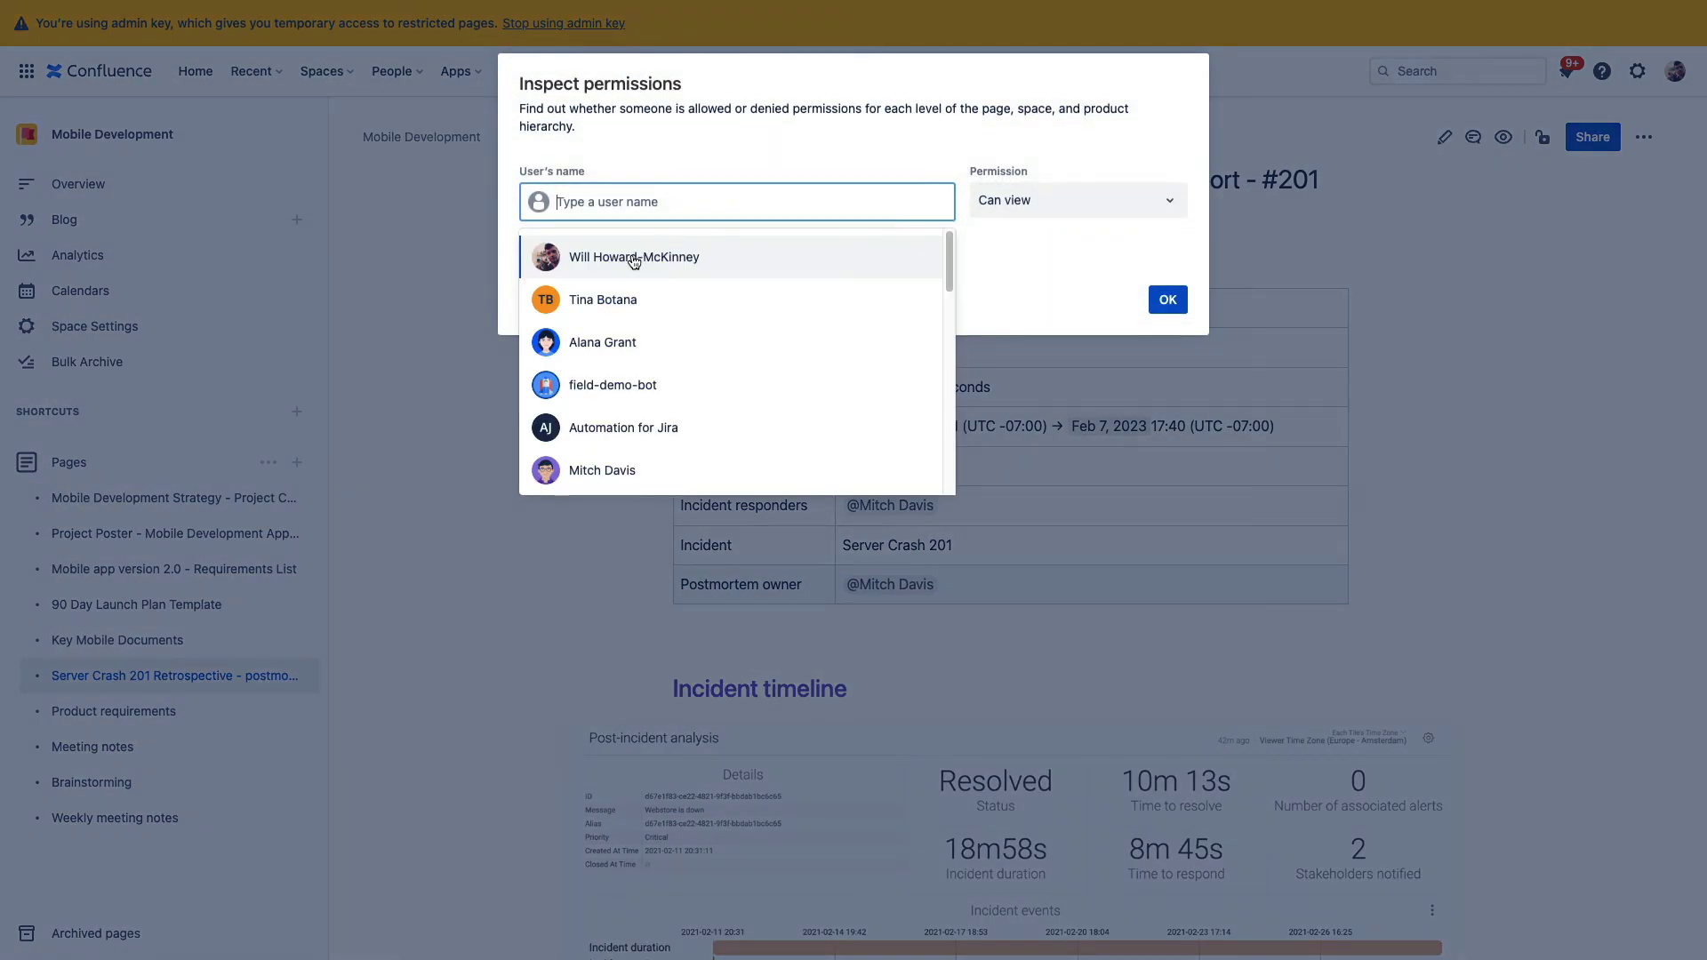
click(633, 258)
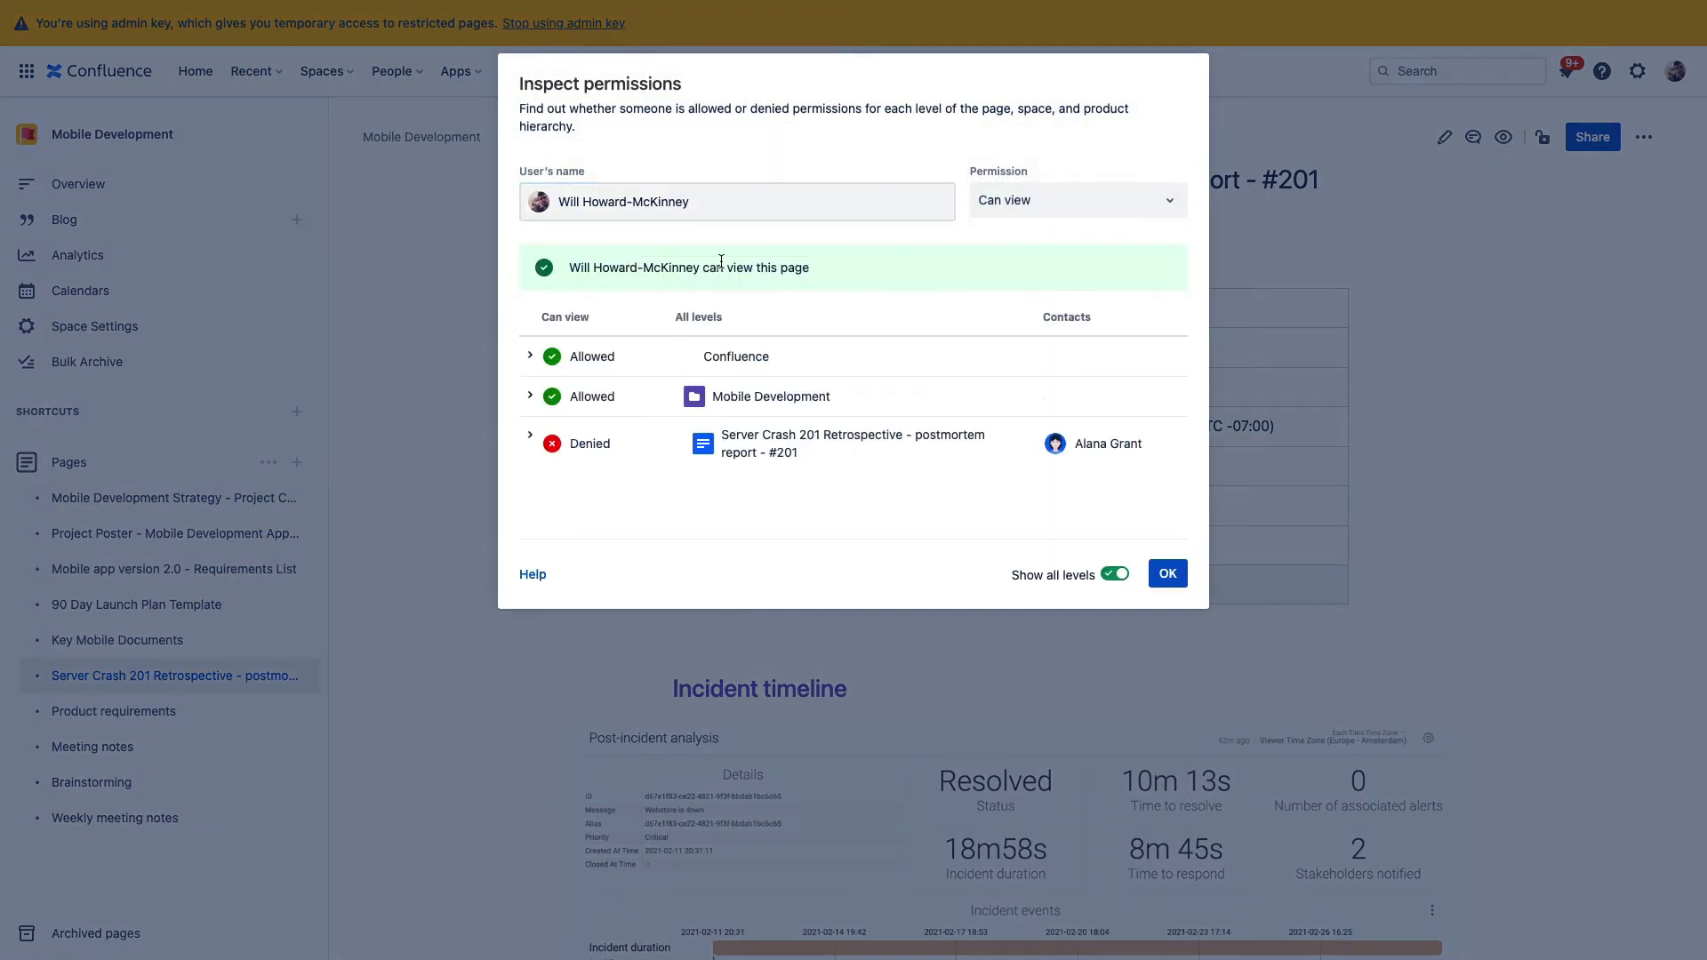
click(528, 447)
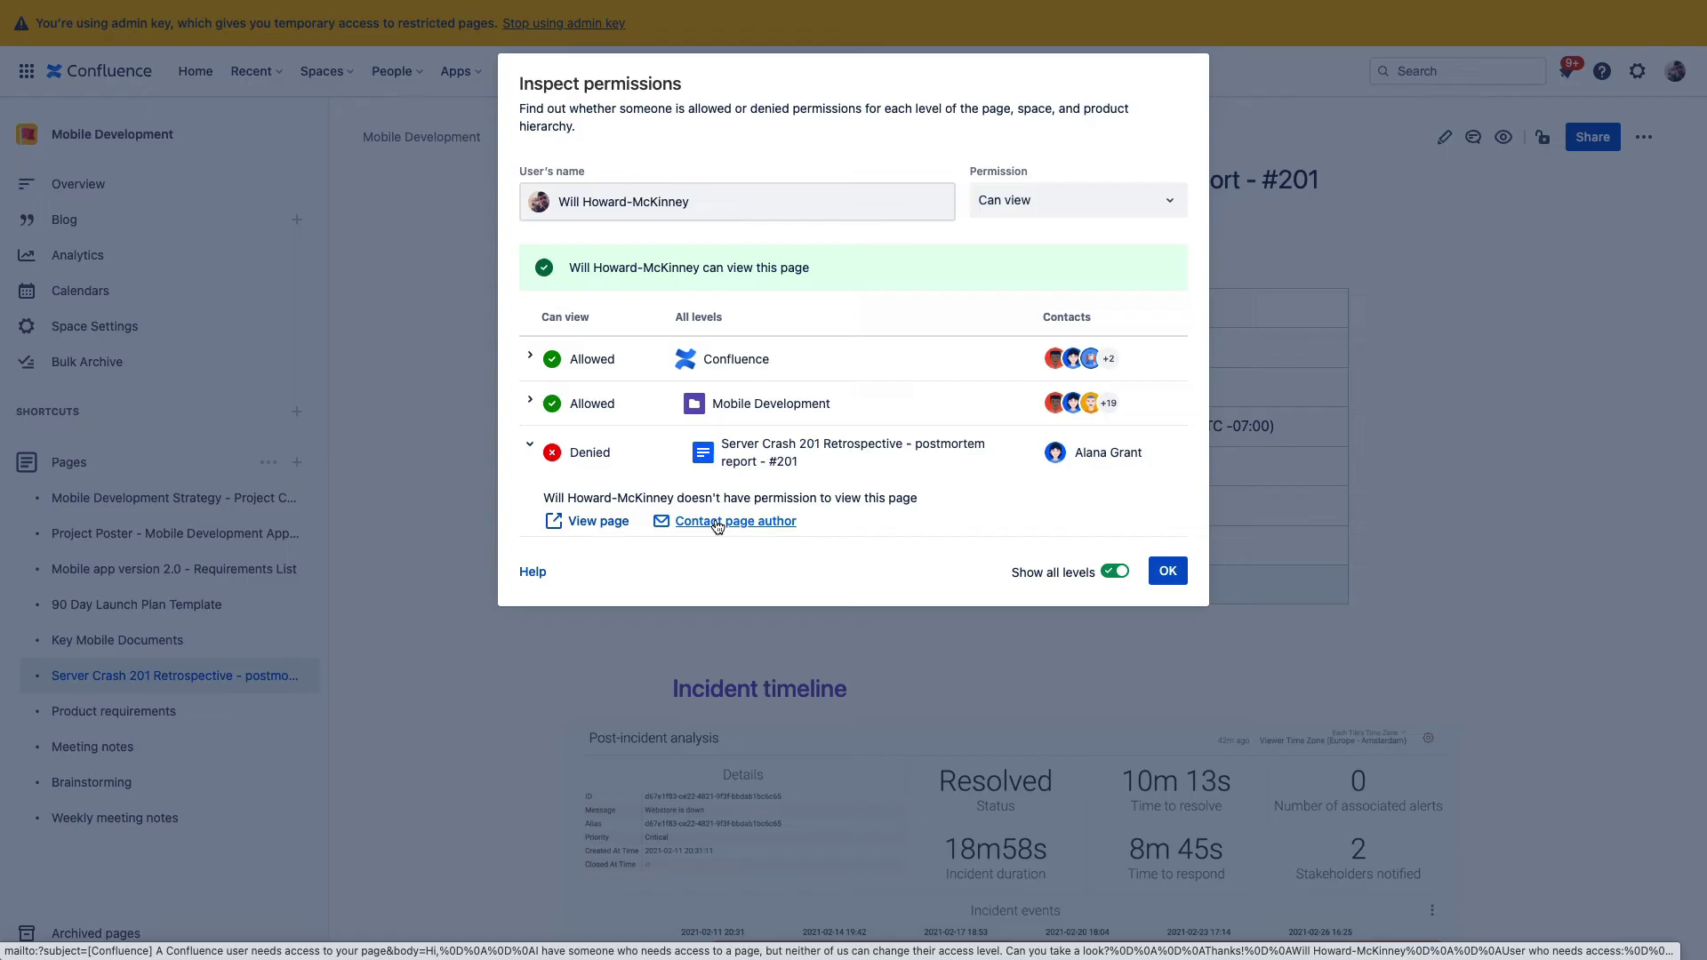
click(1166, 572)
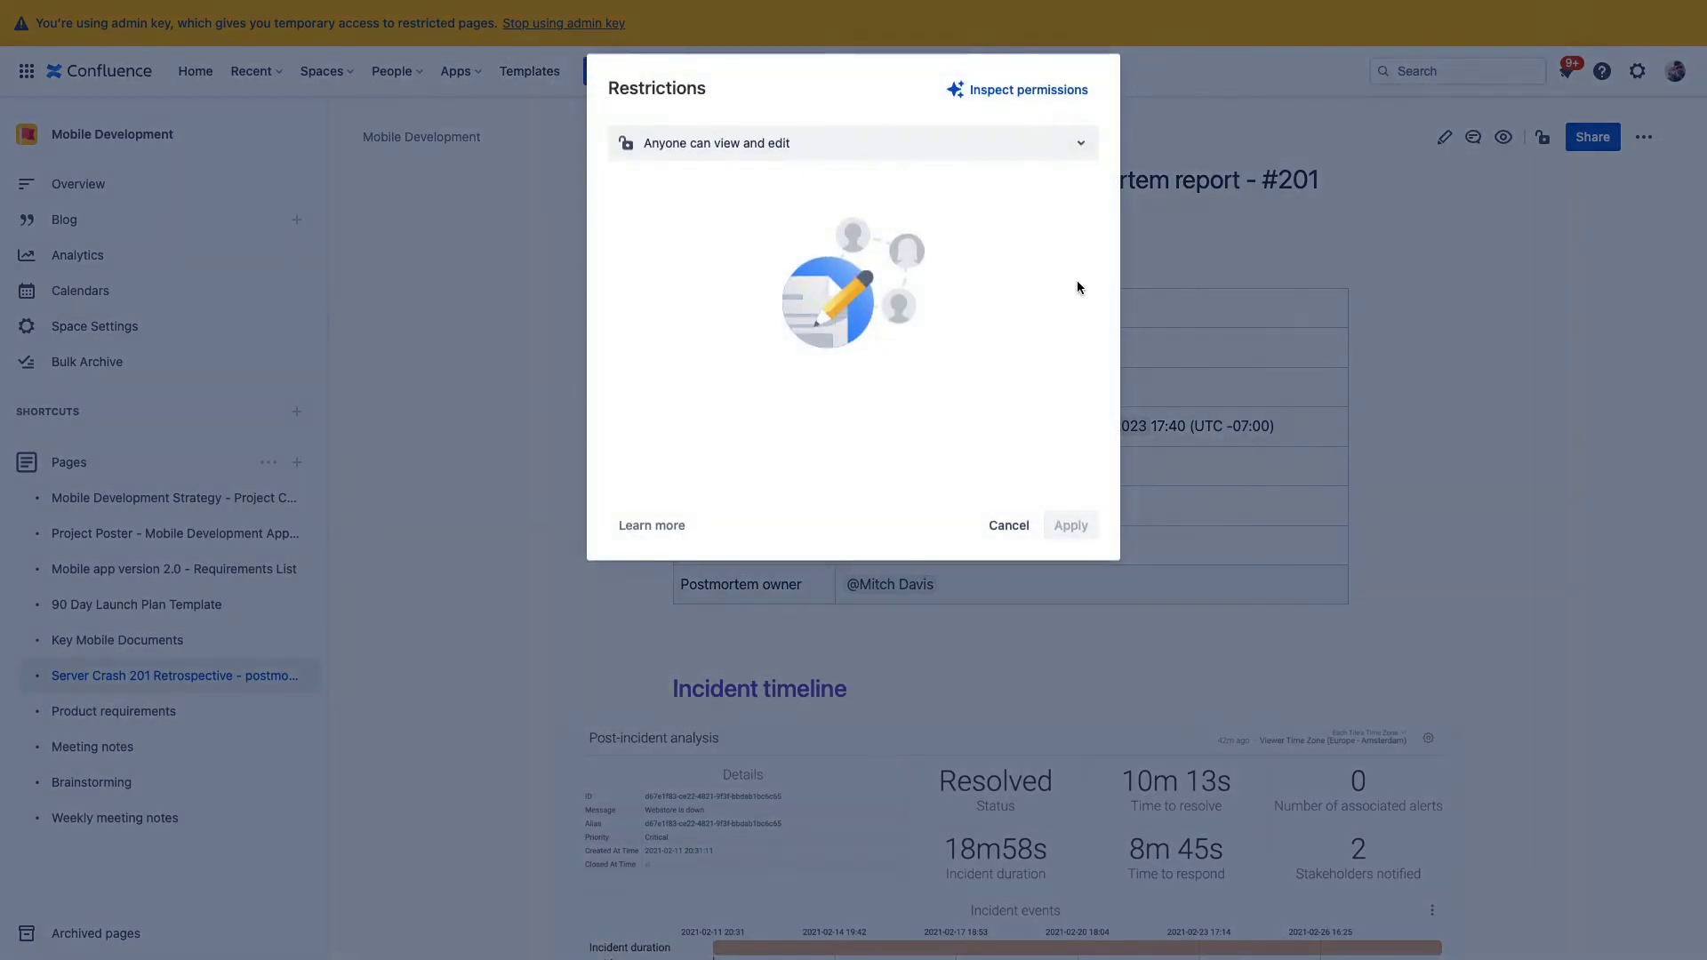
Set the page restrictions to Anyone can view and edit and apply
click(1066, 147)
click(752, 182)
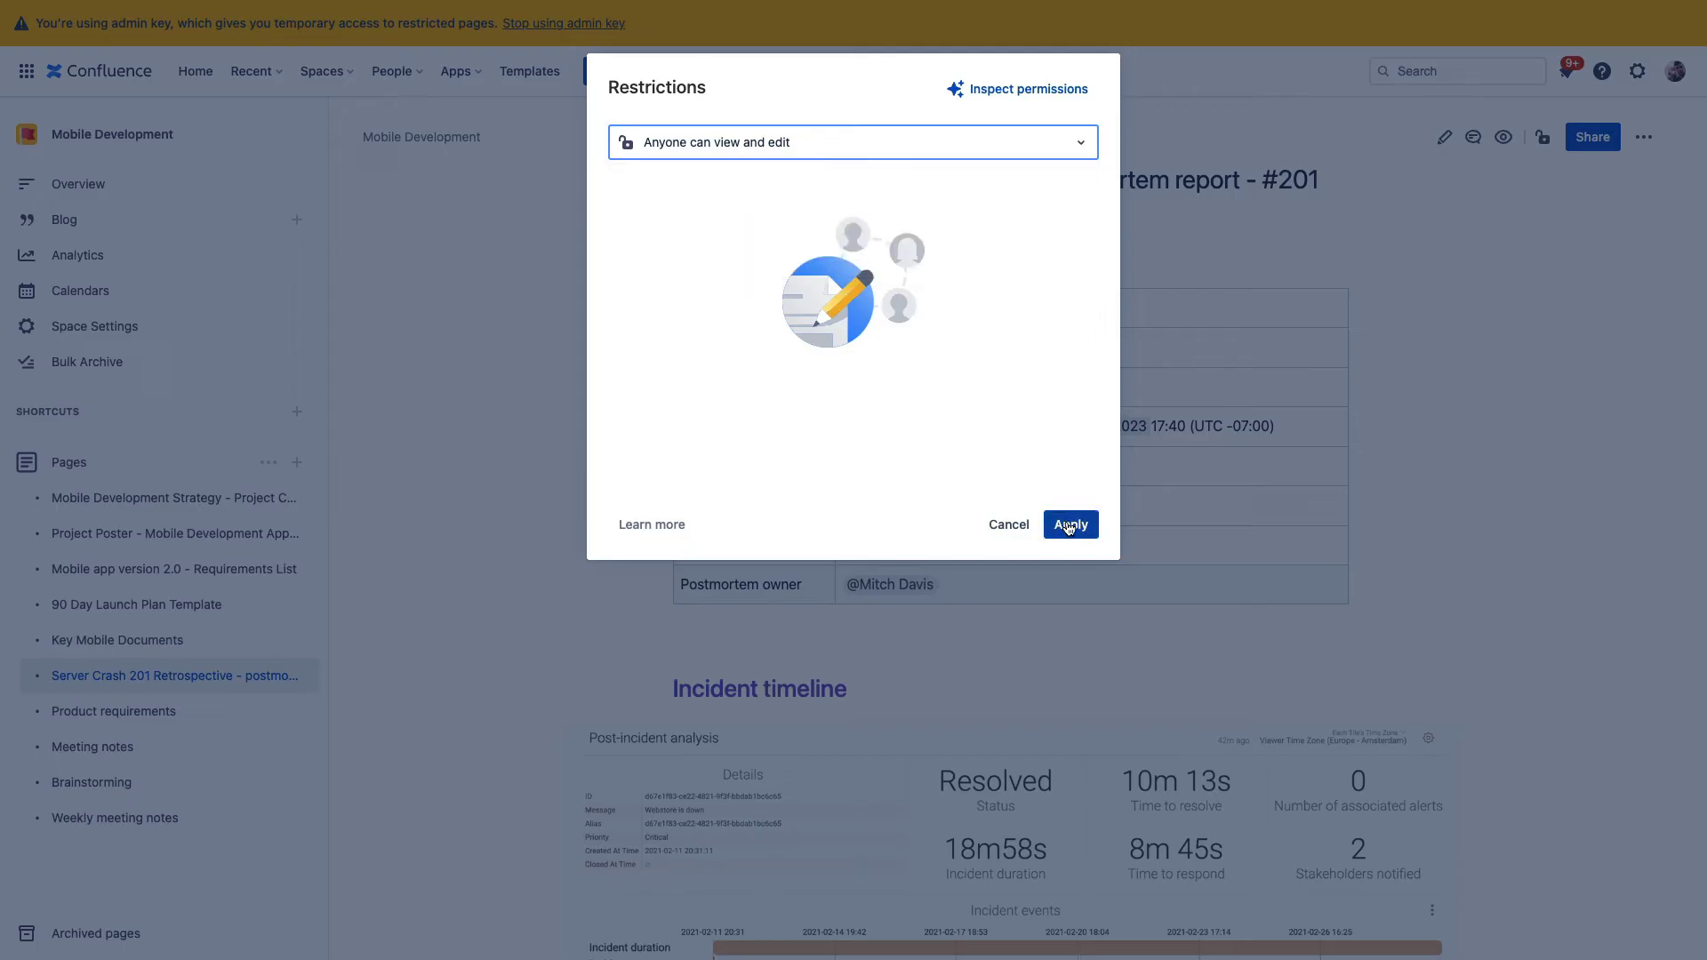
click(1069, 526)
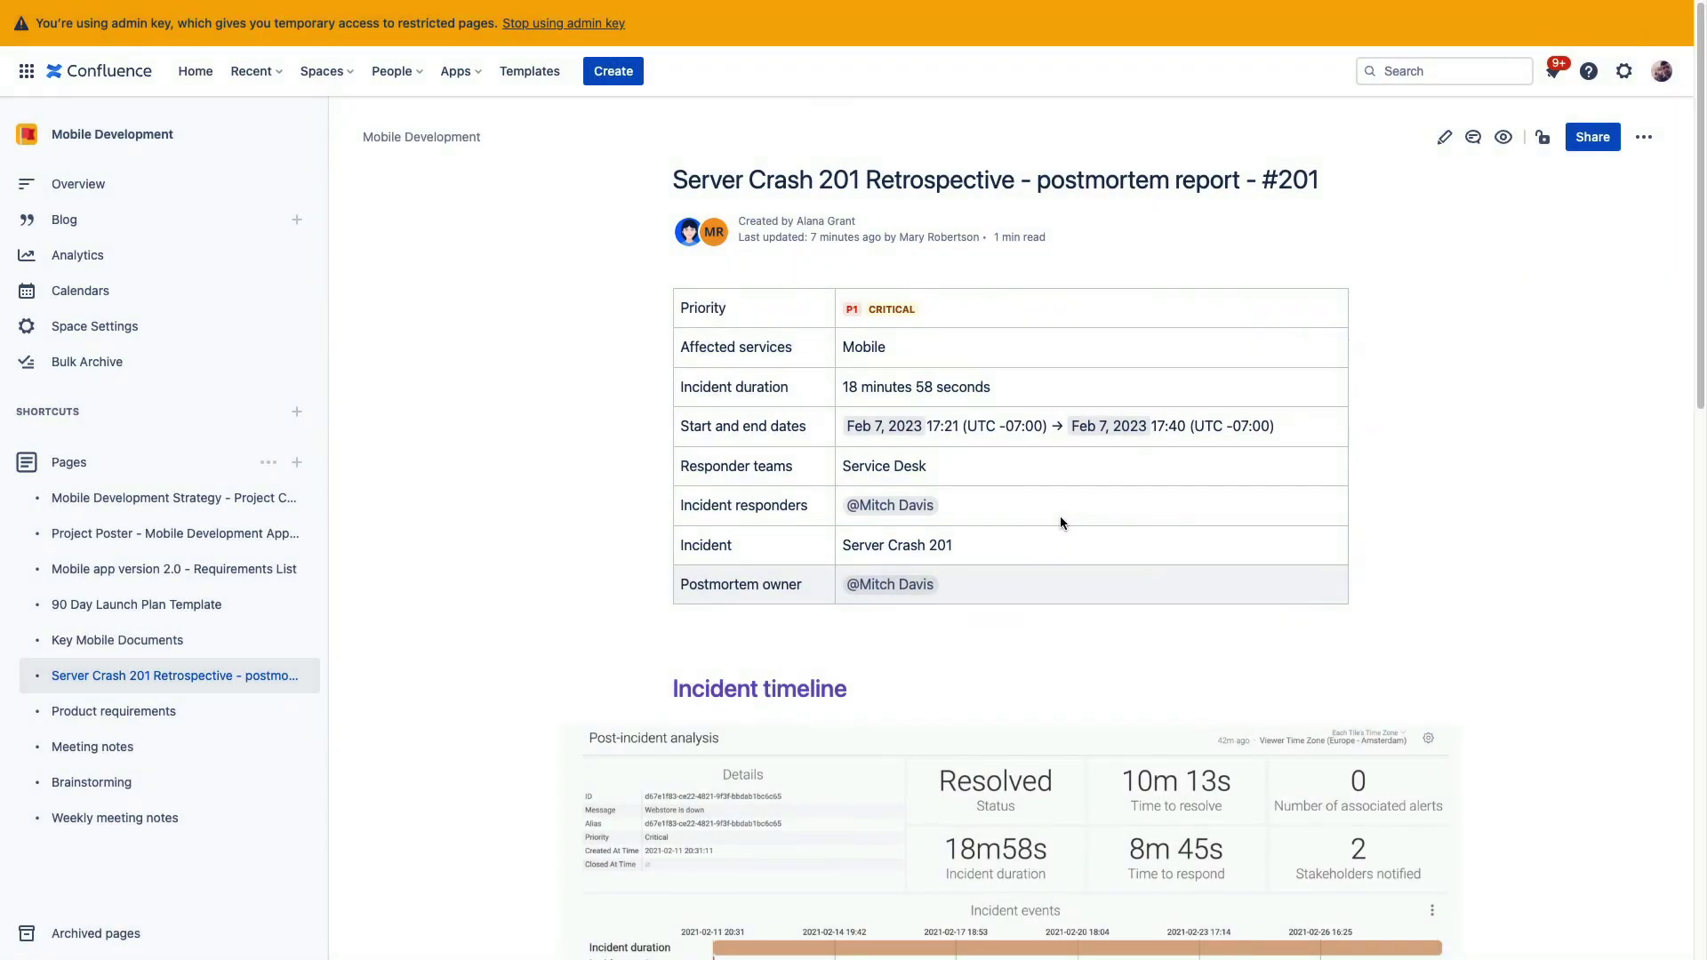
click(563, 24)
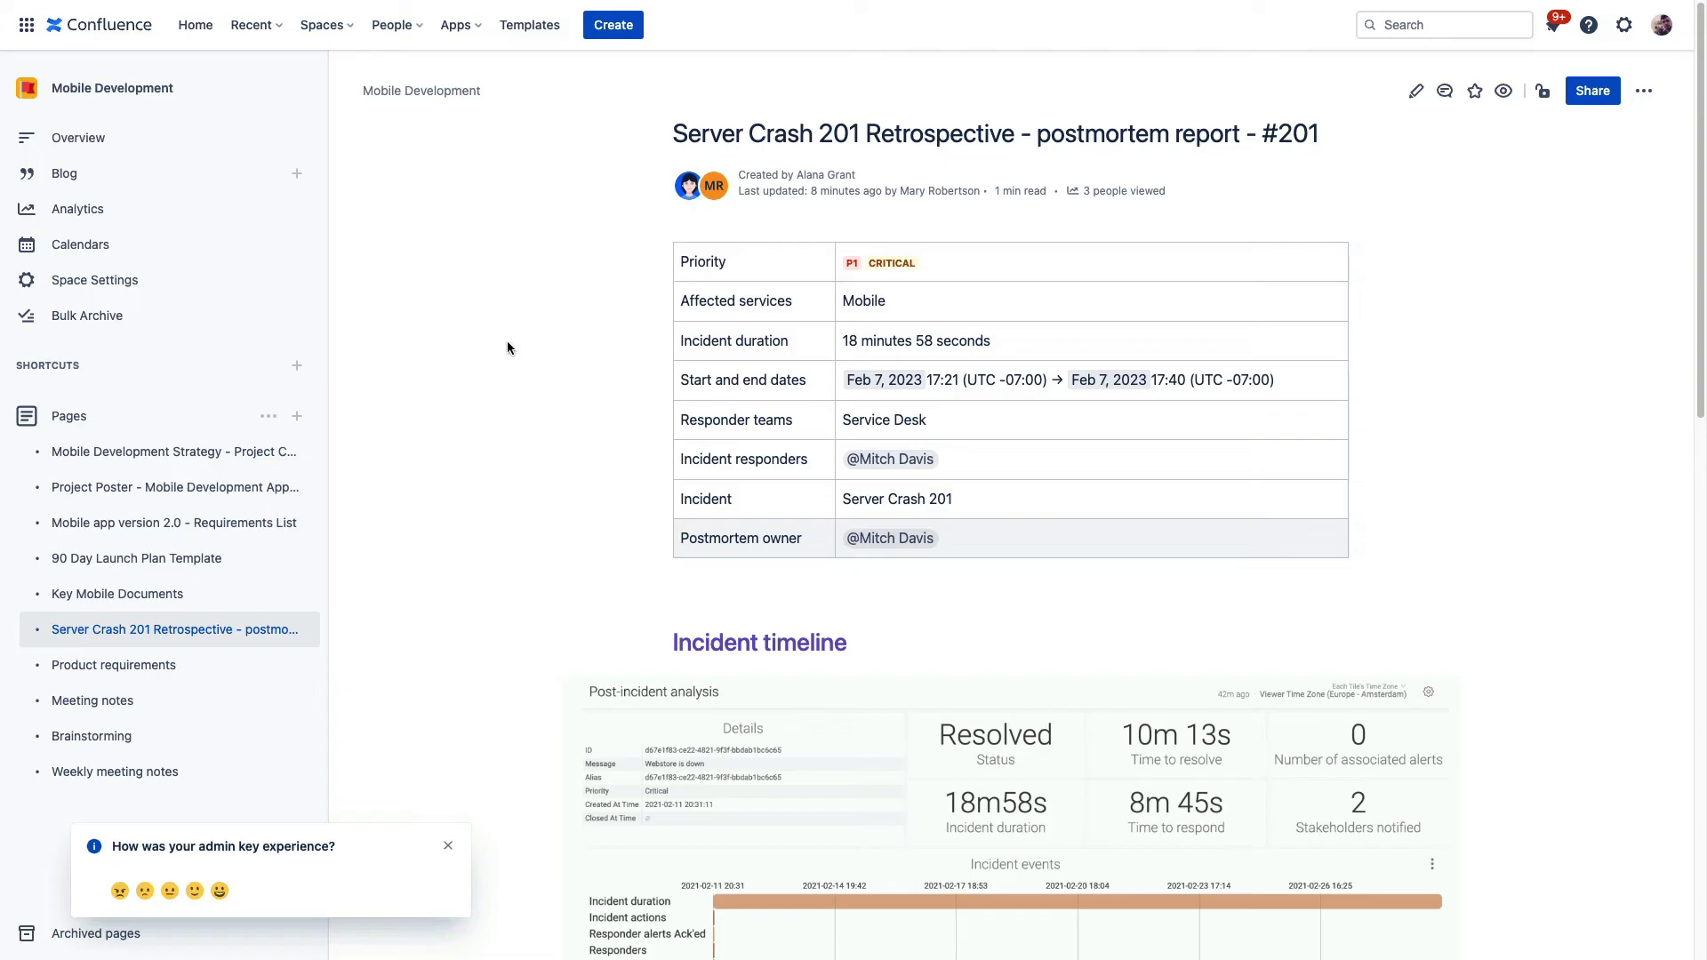
click(448, 846)
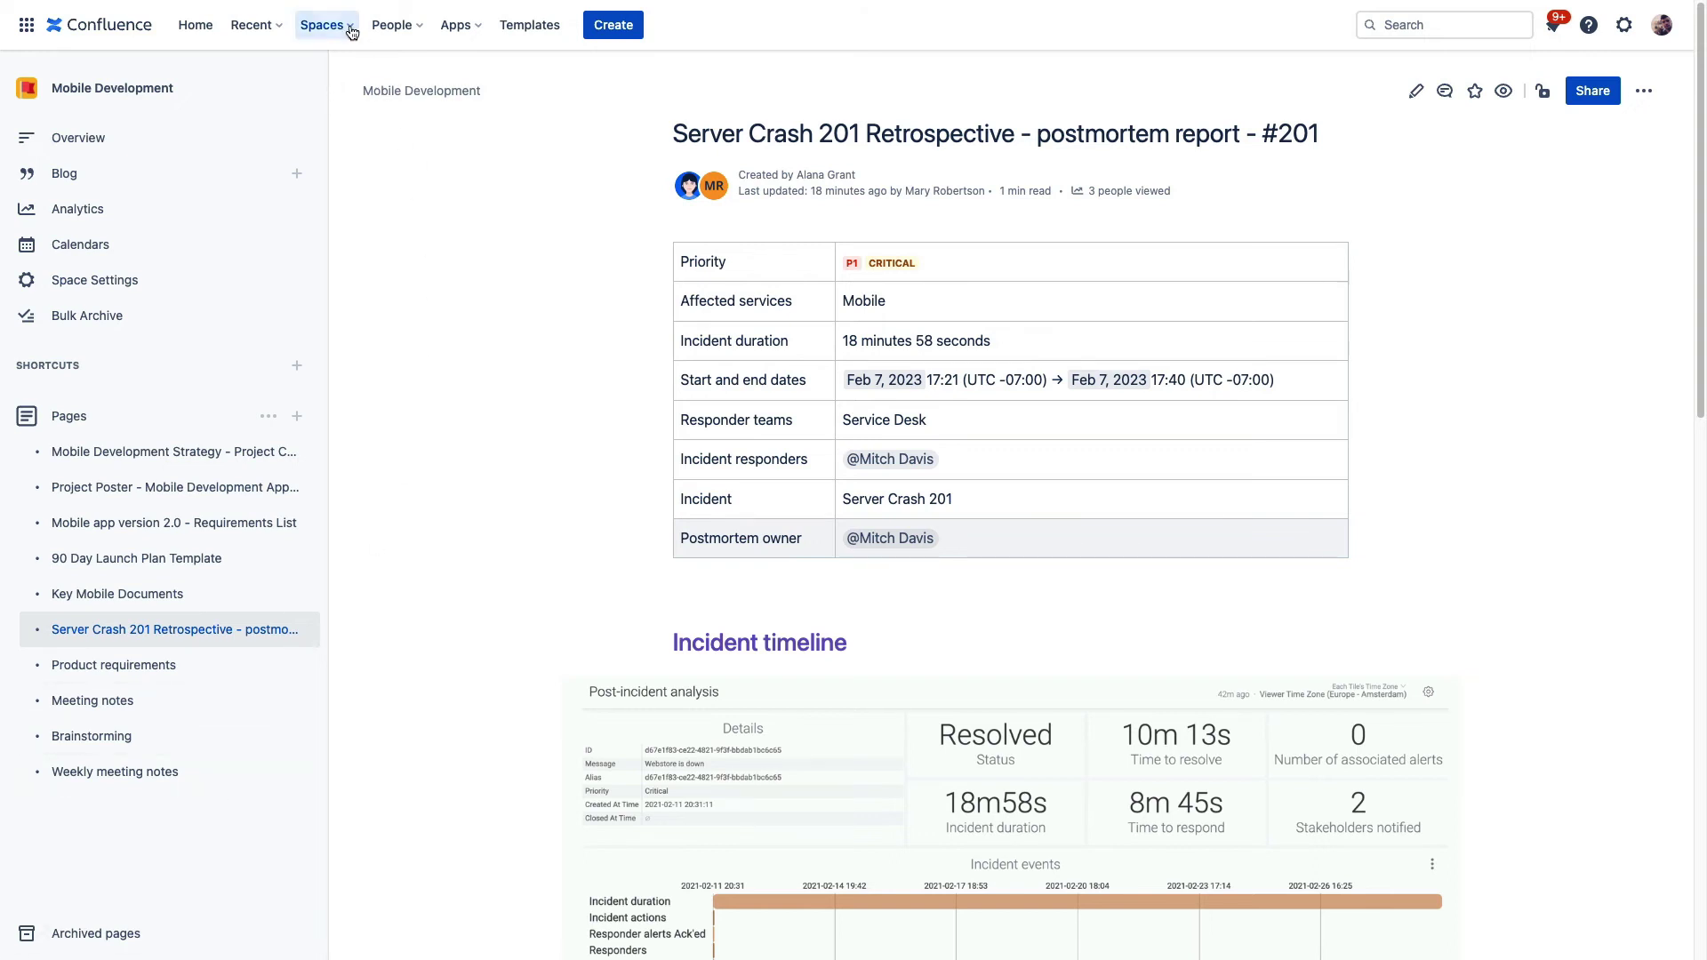
click(323, 25)
click(368, 455)
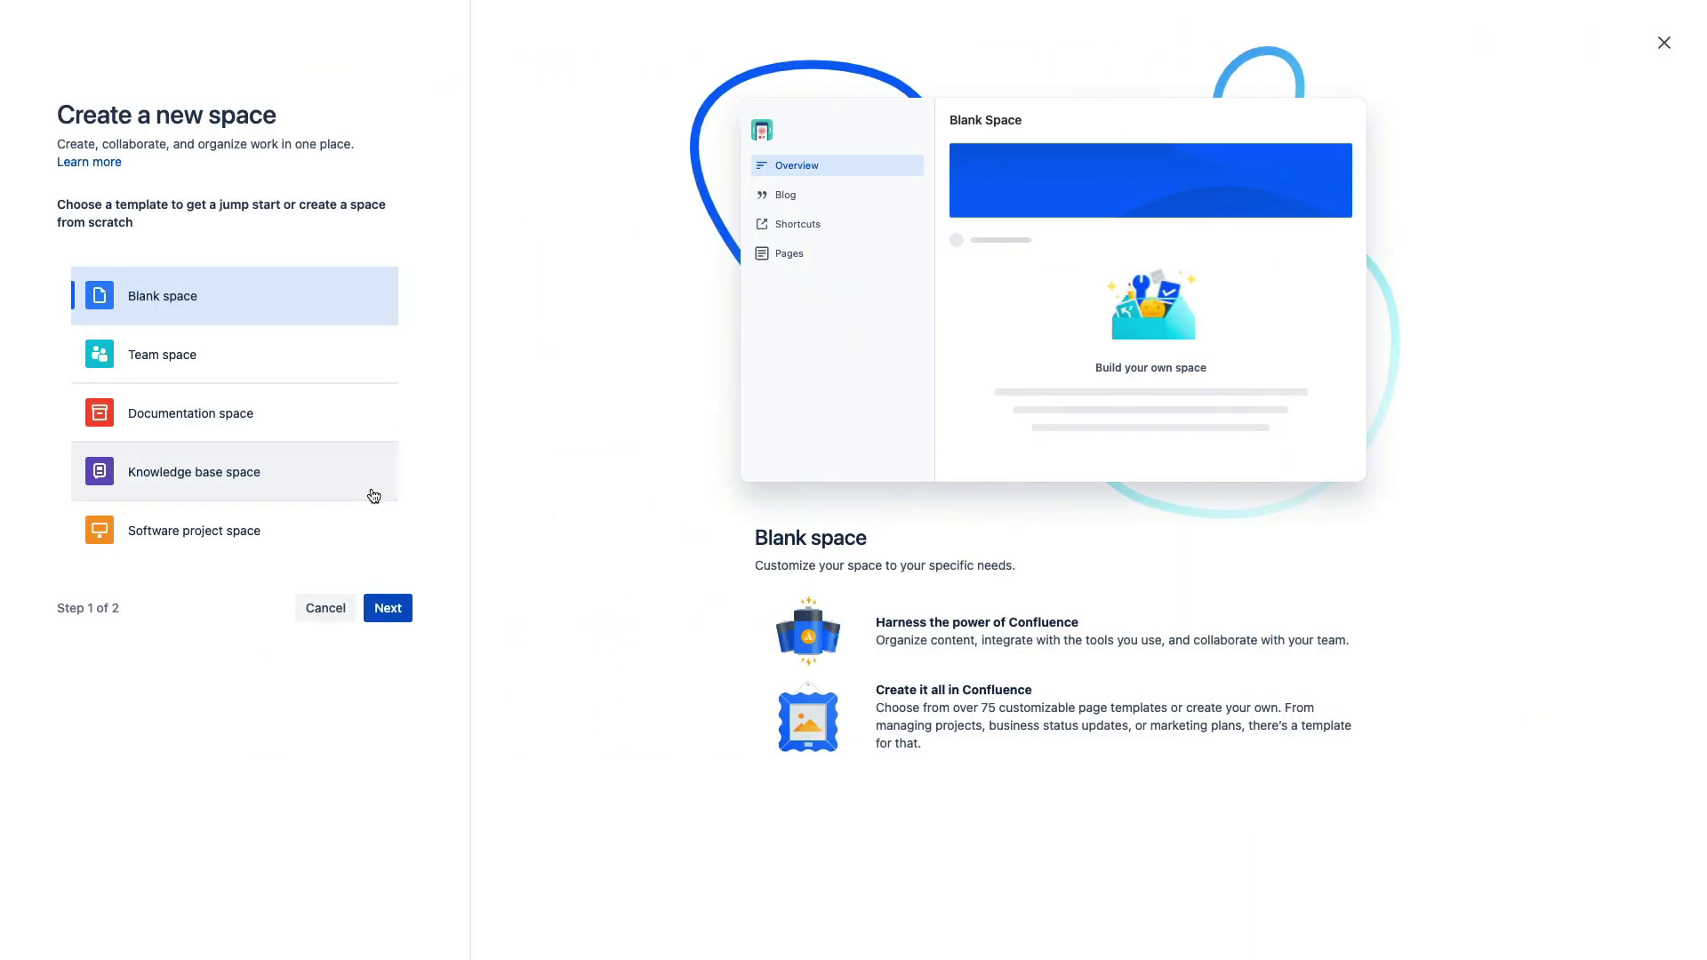
click(387, 606)
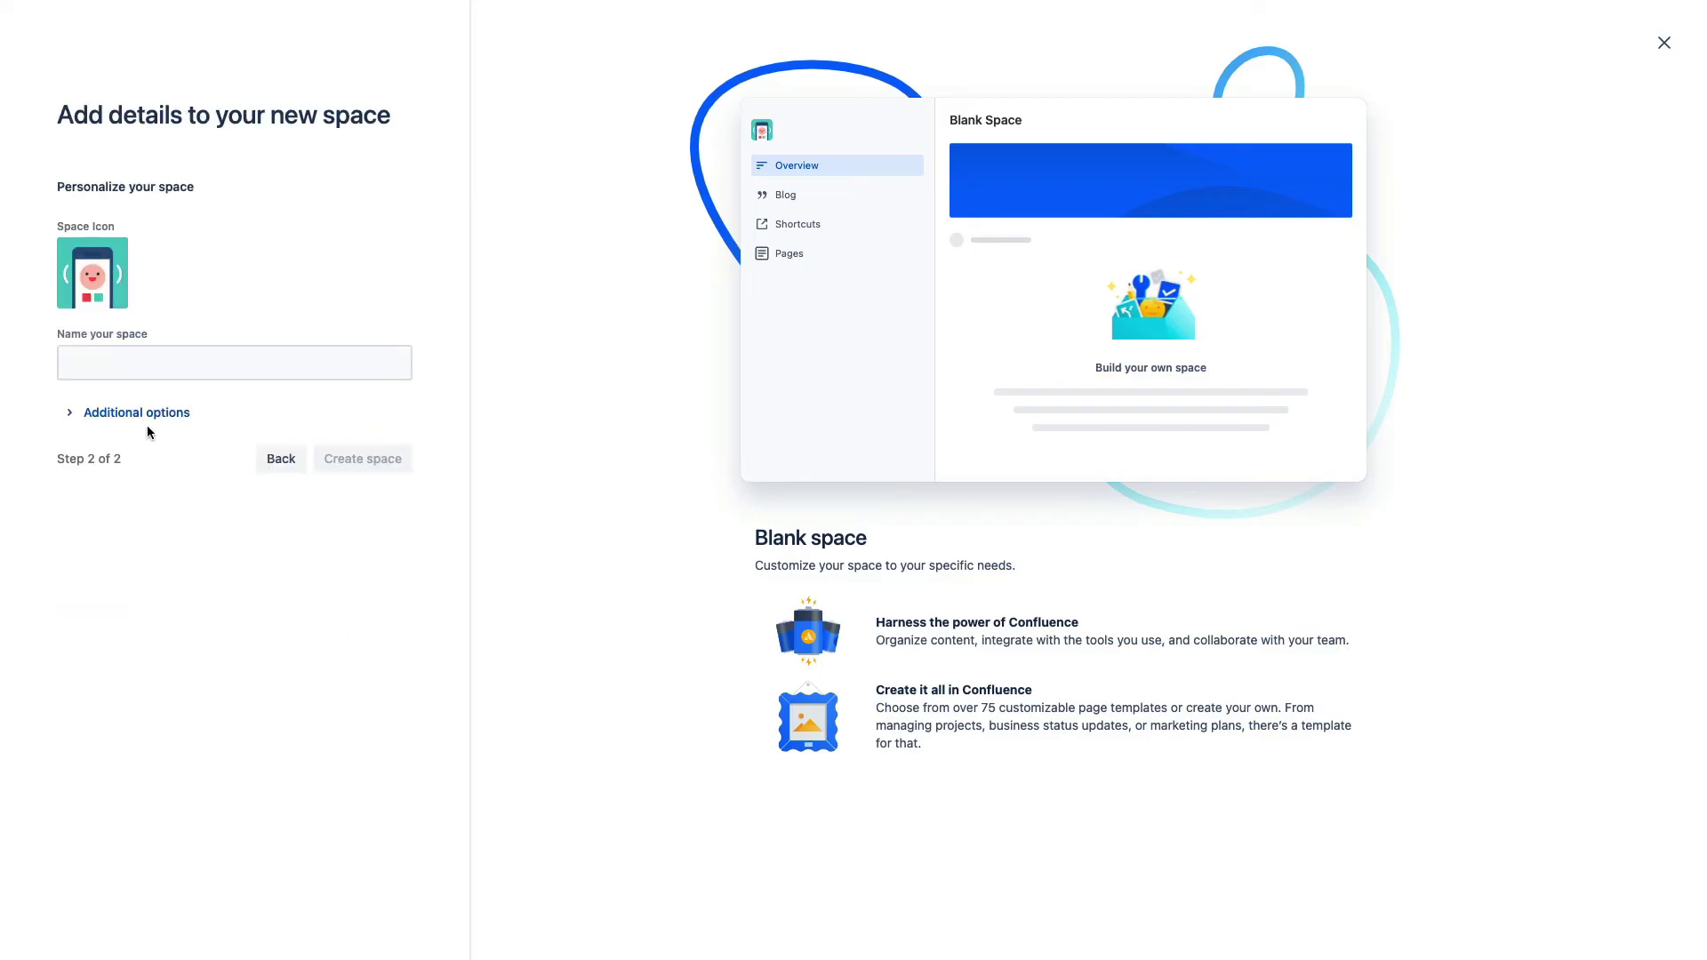
click(80, 414)
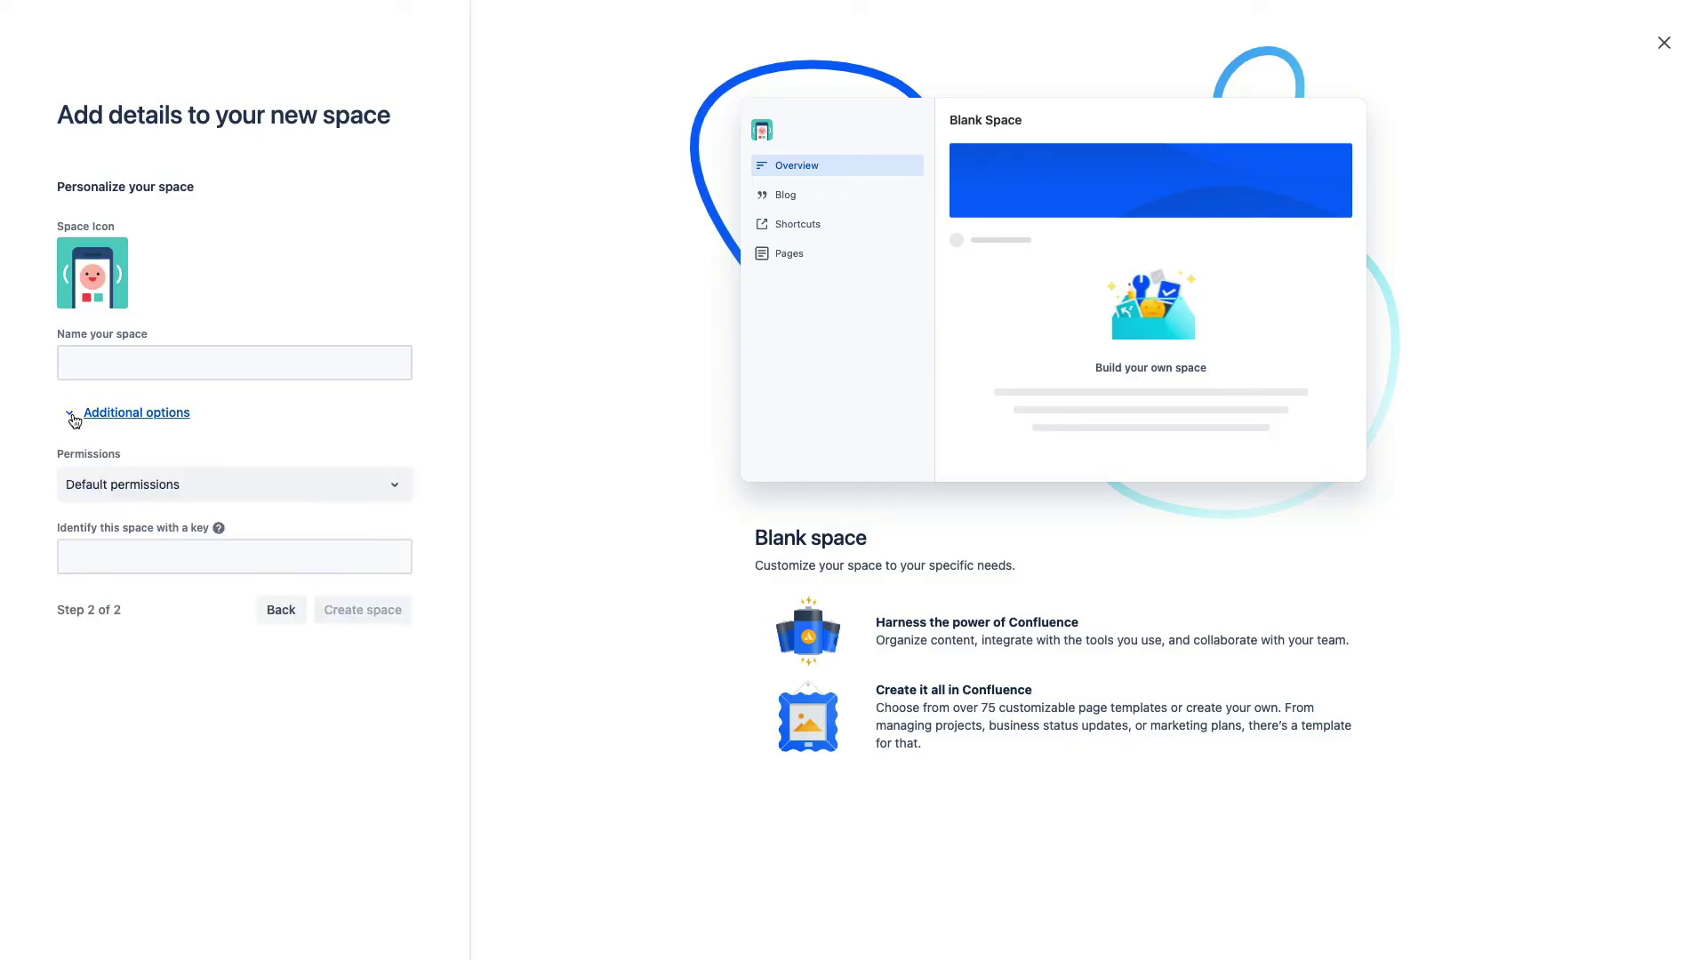
click(232, 486)
click(183, 633)
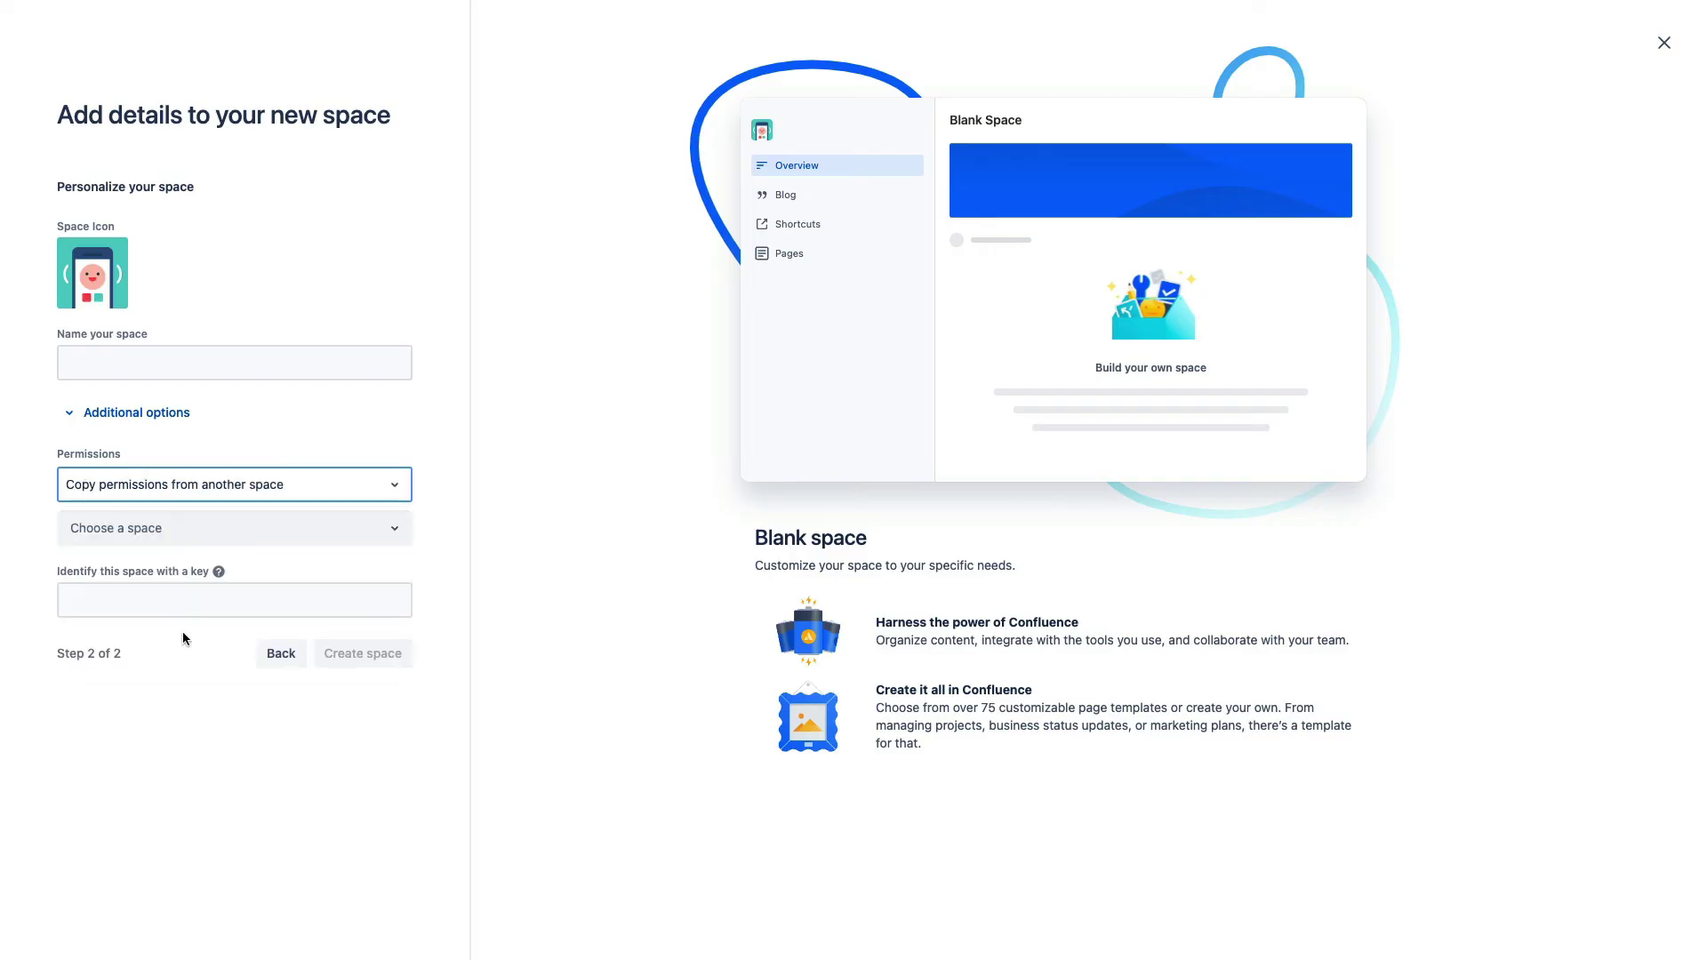
click(396, 532)
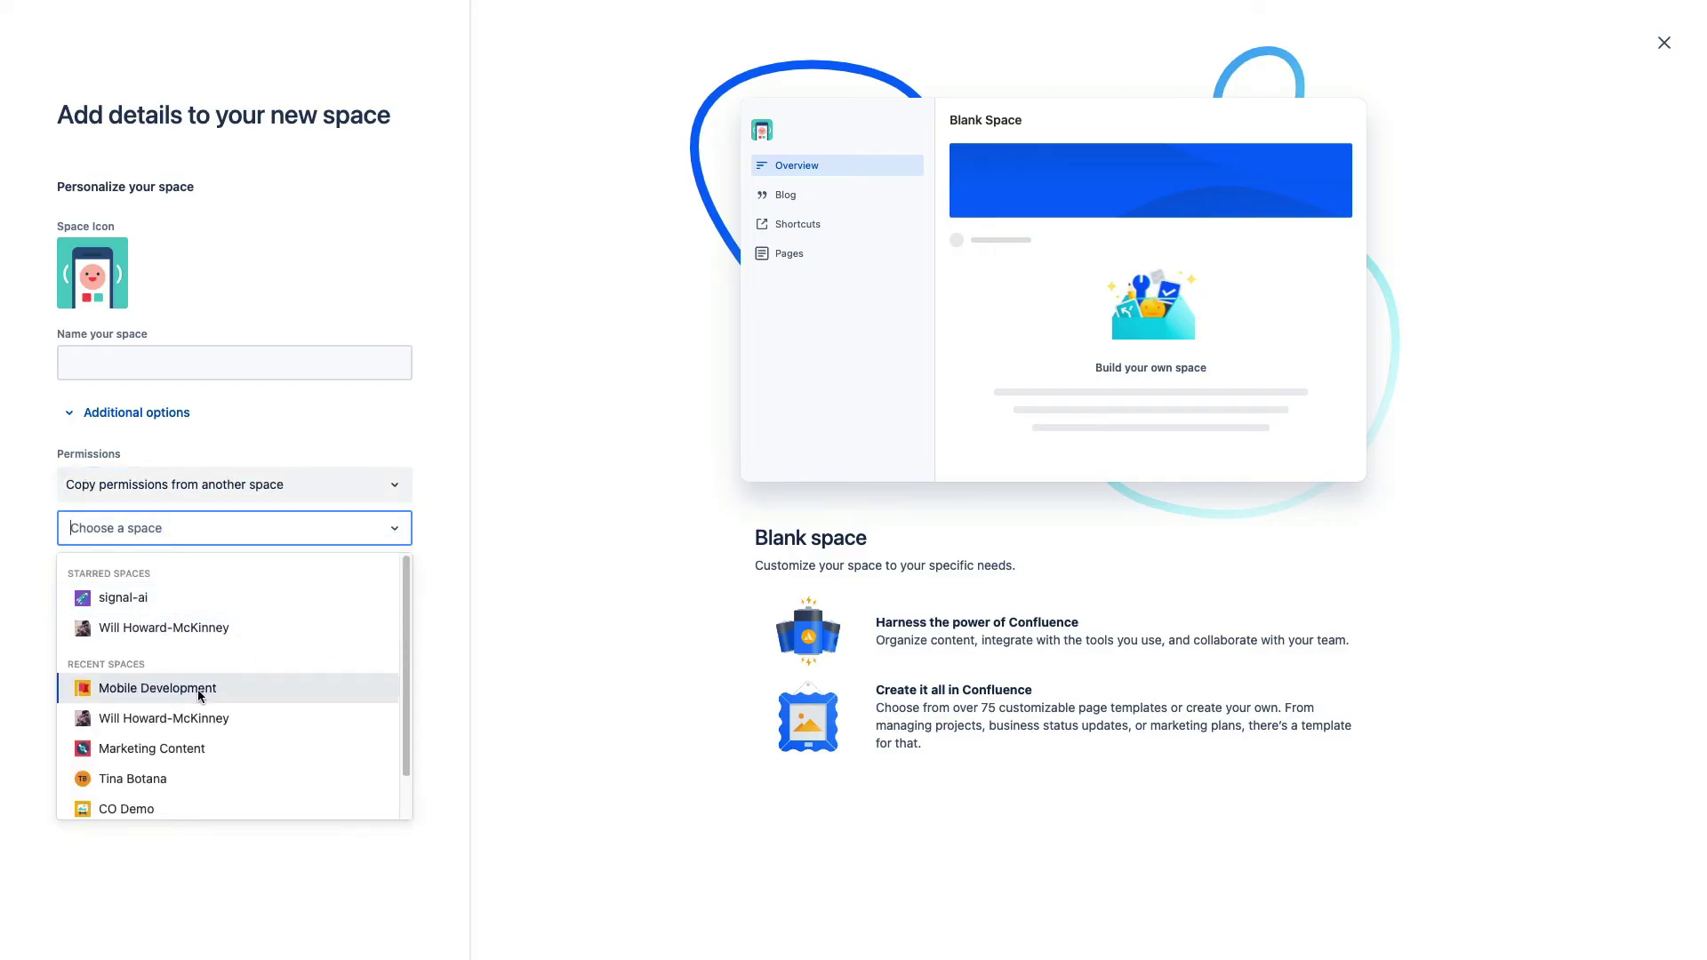
click(439, 540)
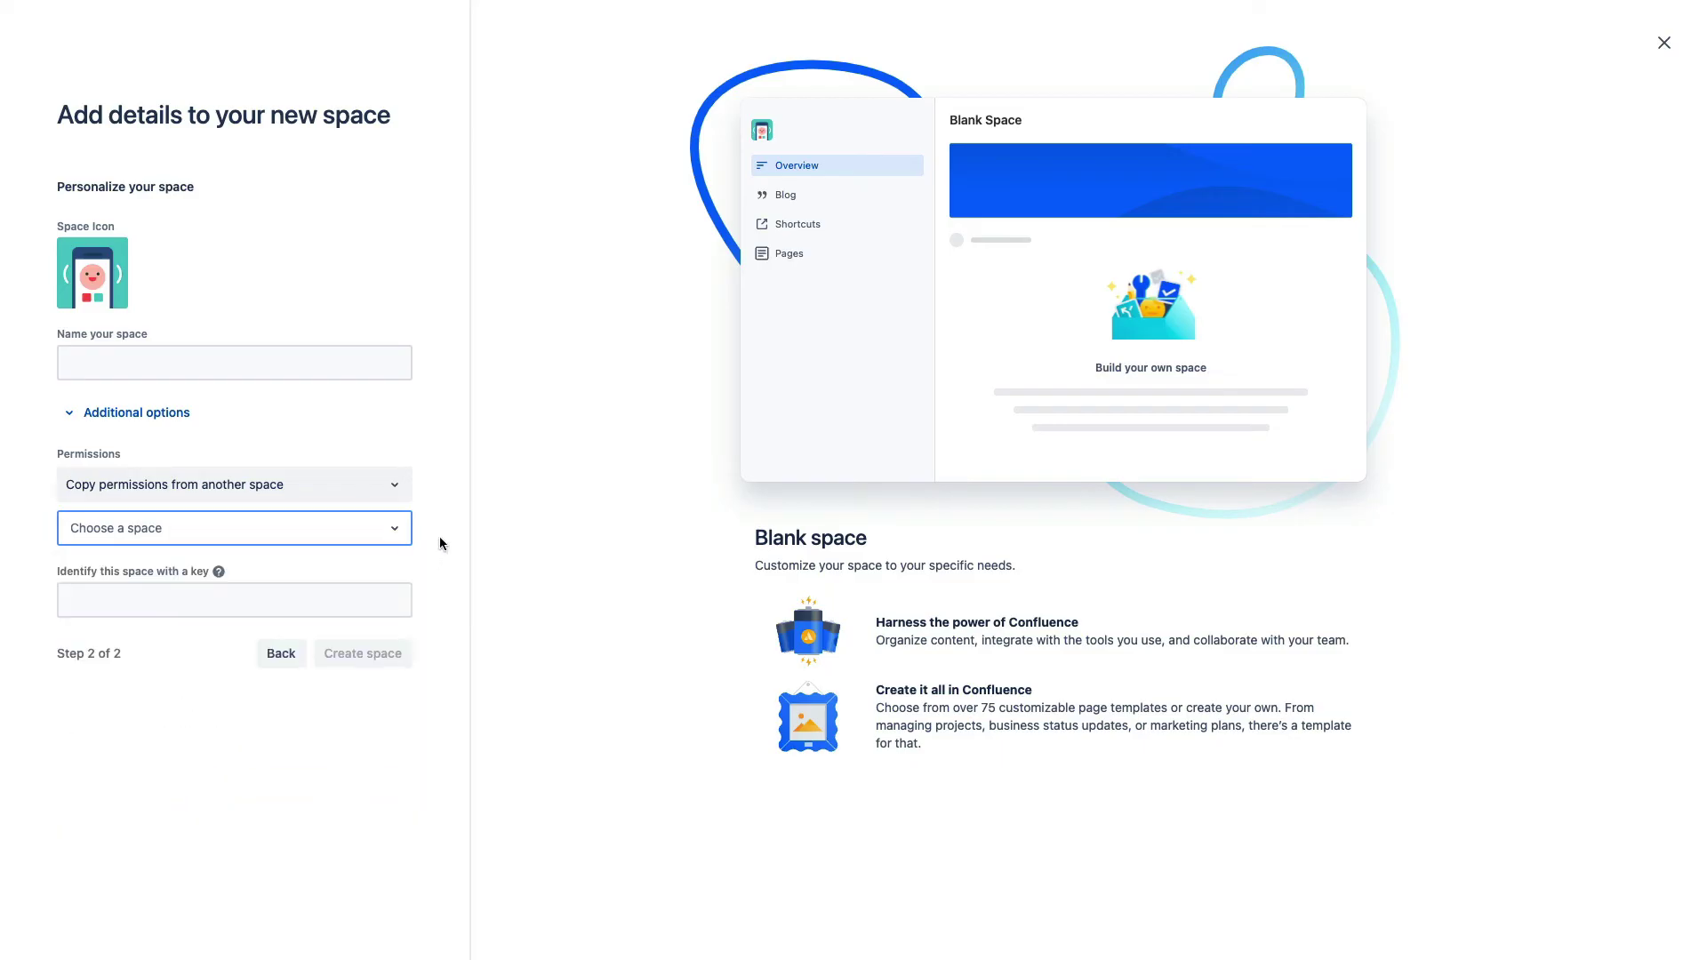
click(283, 654)
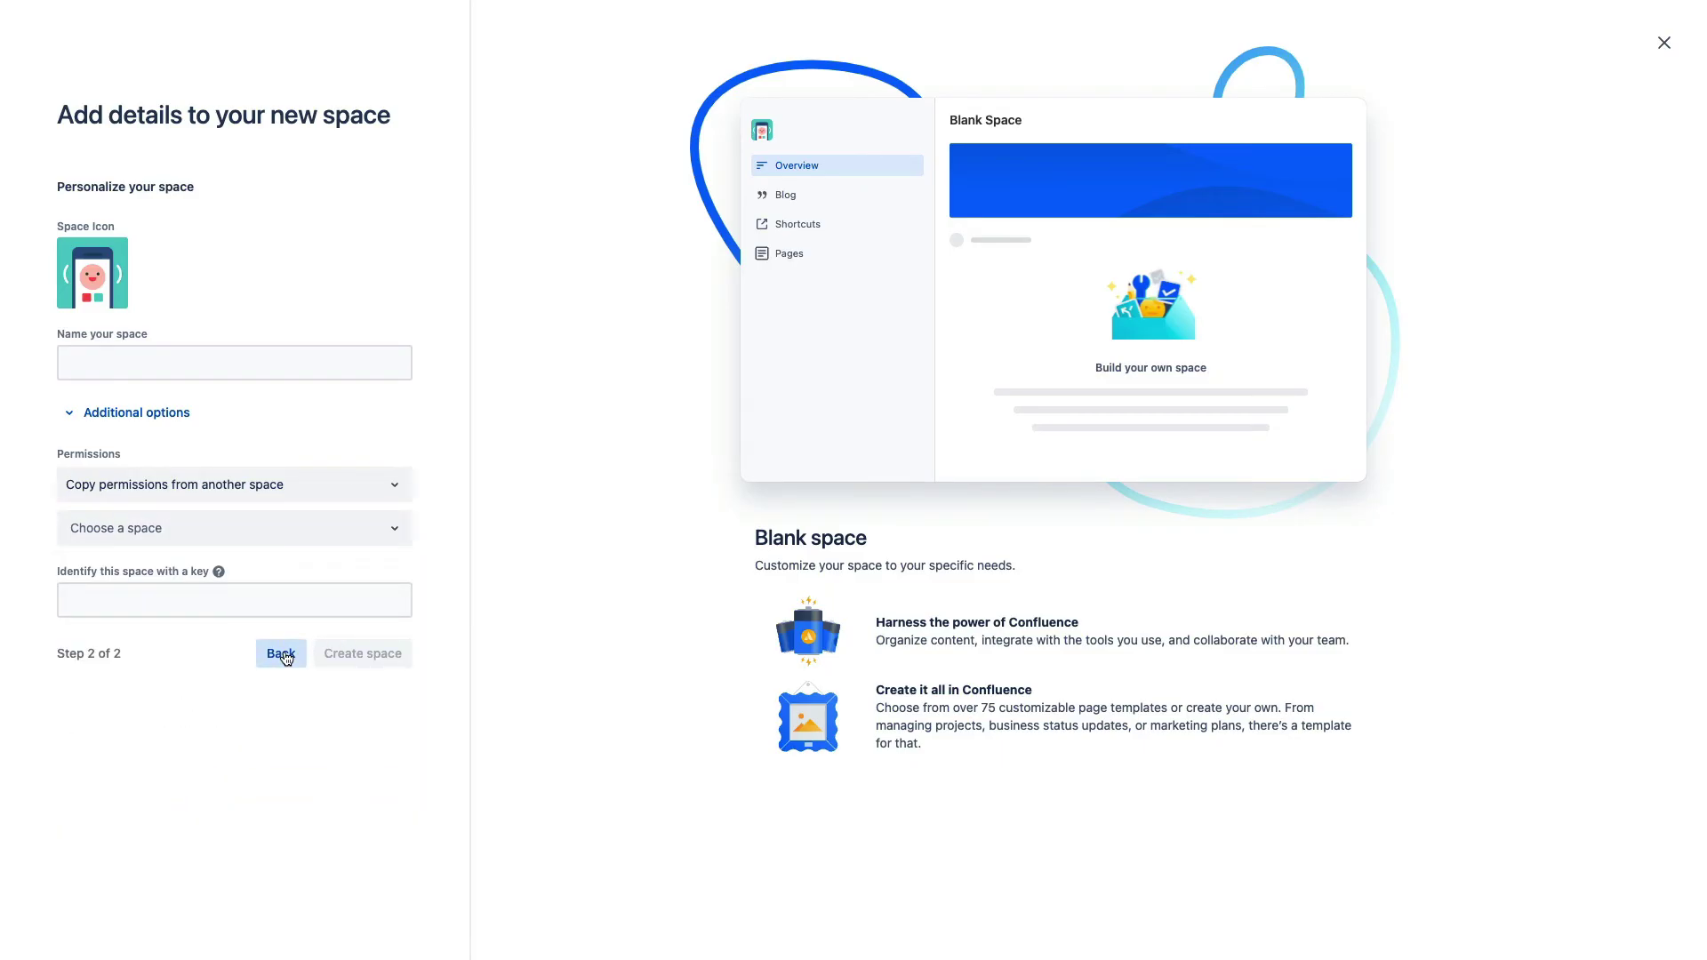
Abandon the new space and open Mobile Development's general space permissions
click(326, 610)
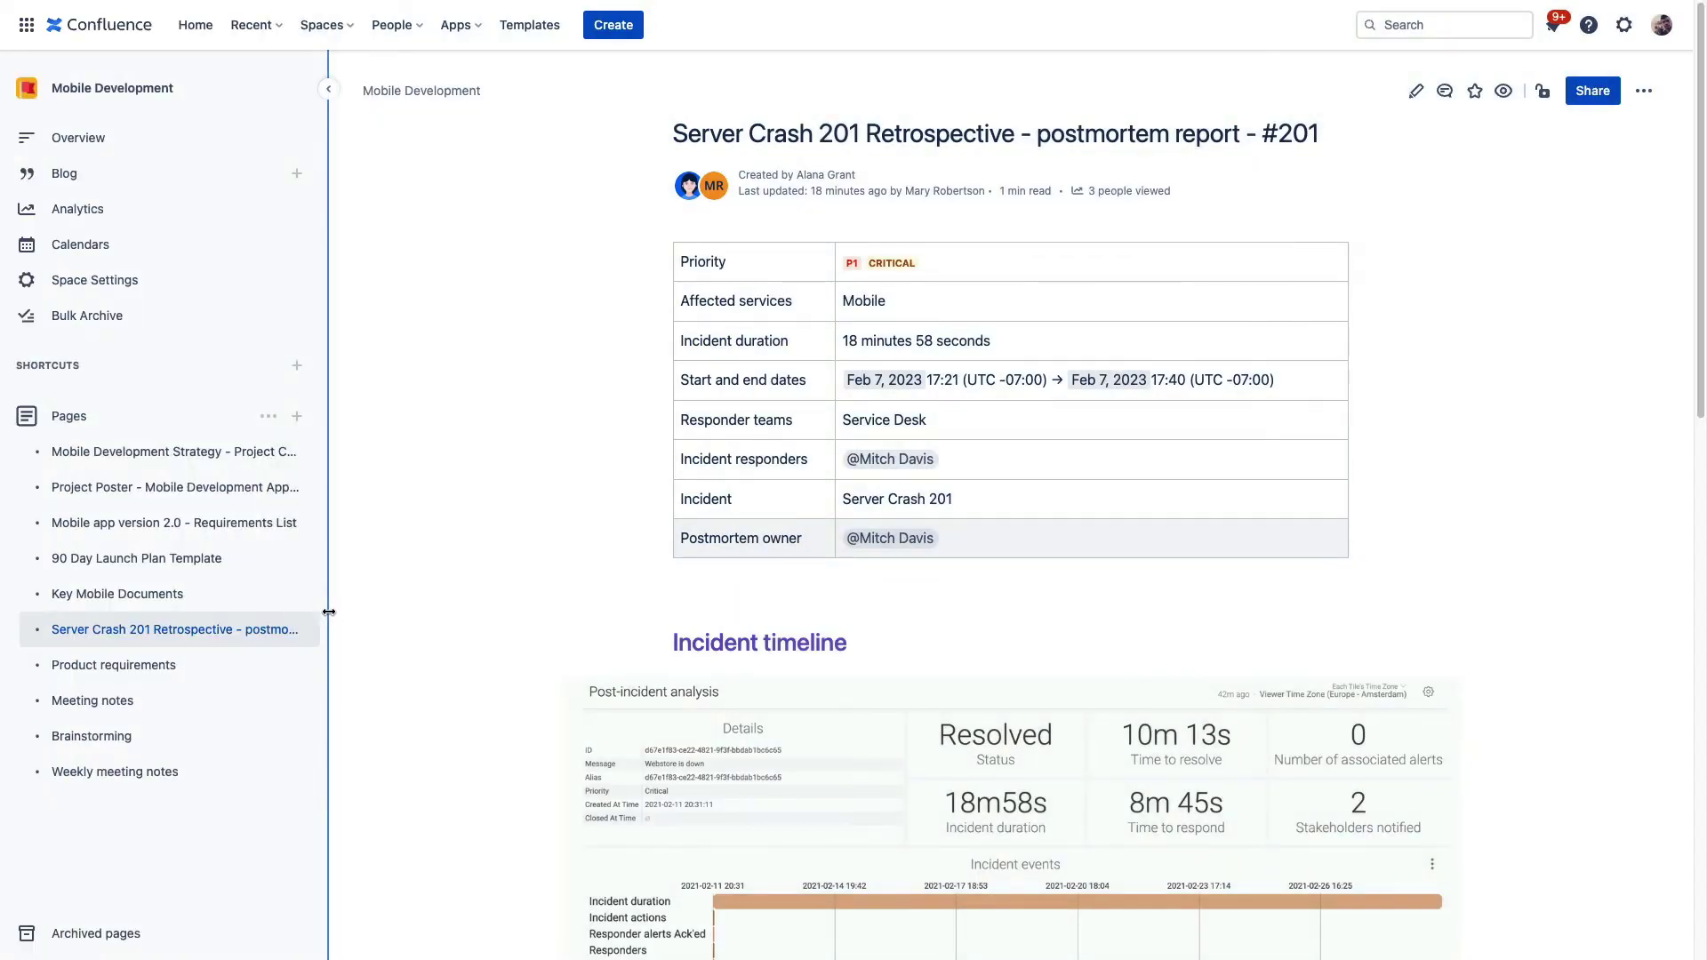
click(152, 291)
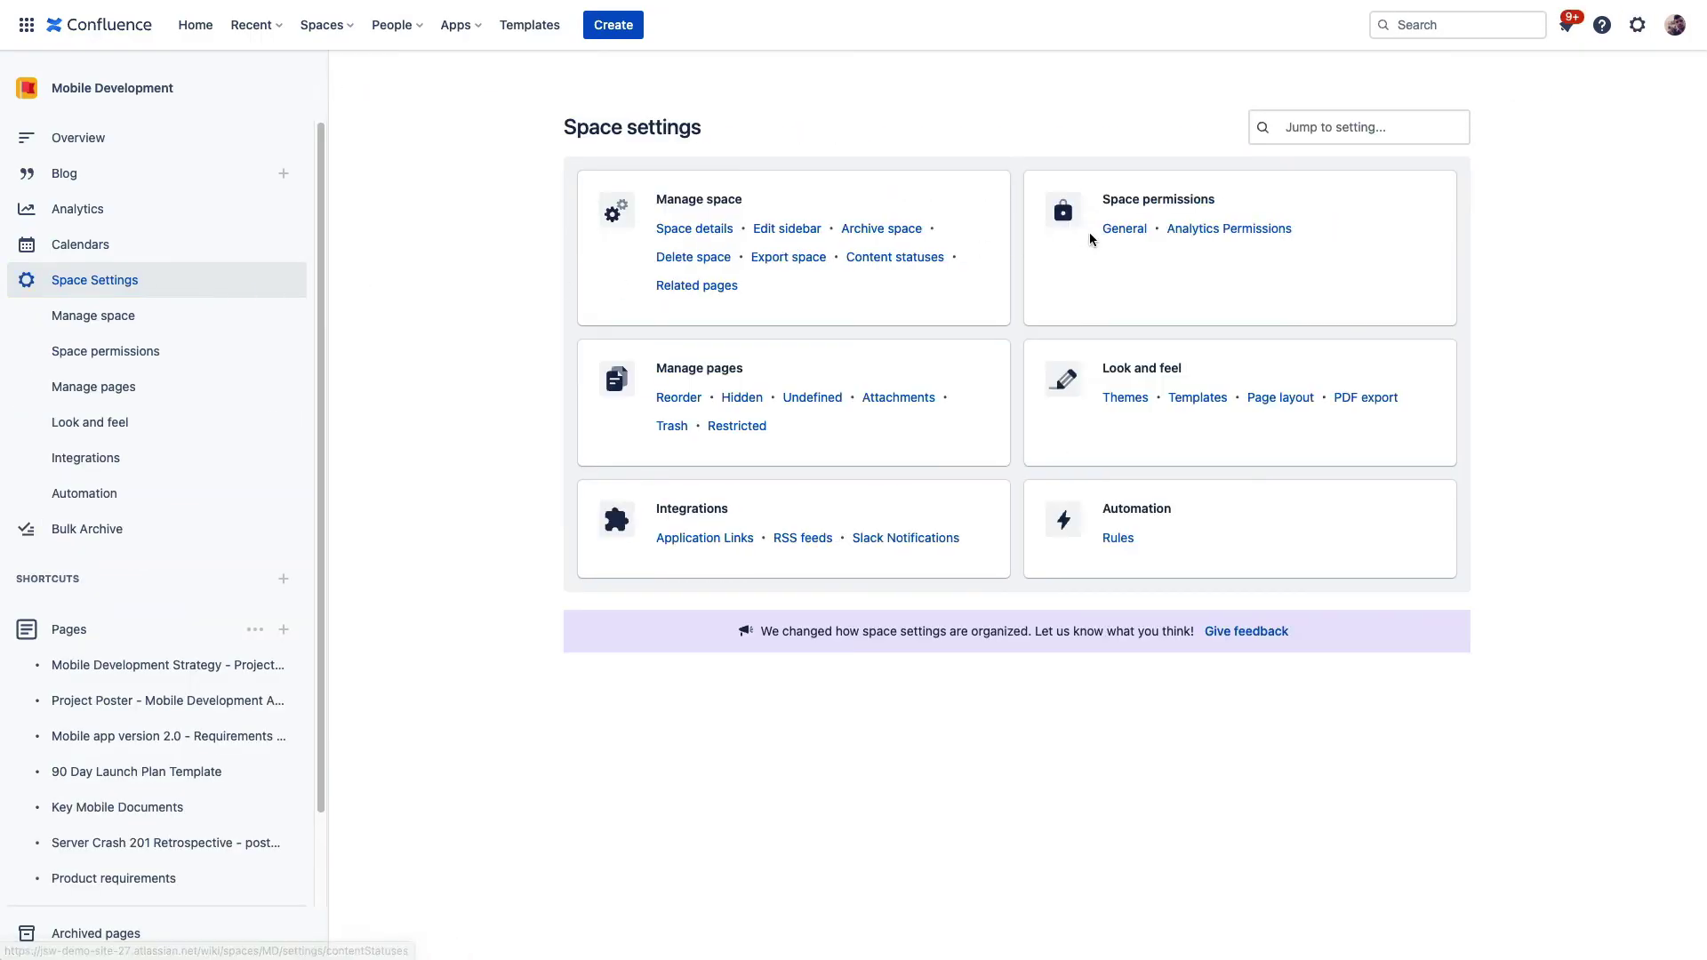
click(1121, 229)
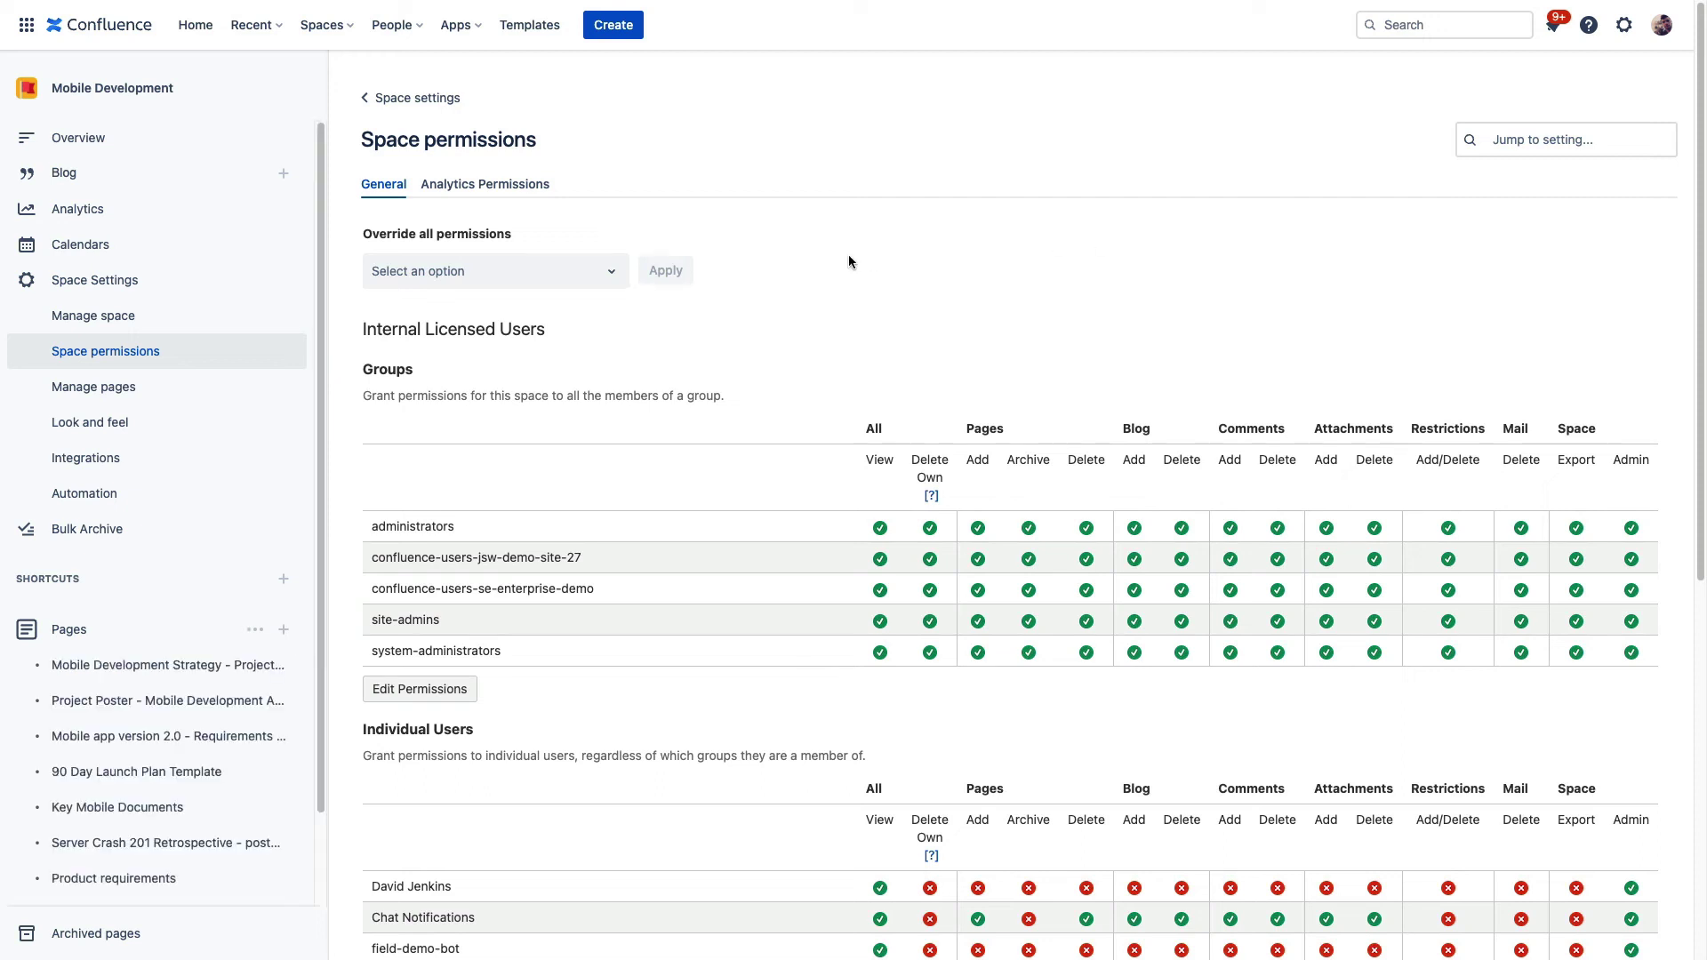
Preview copying permissions from another space under Override all permissions, then cancel without choosing
click(590, 271)
click(520, 366)
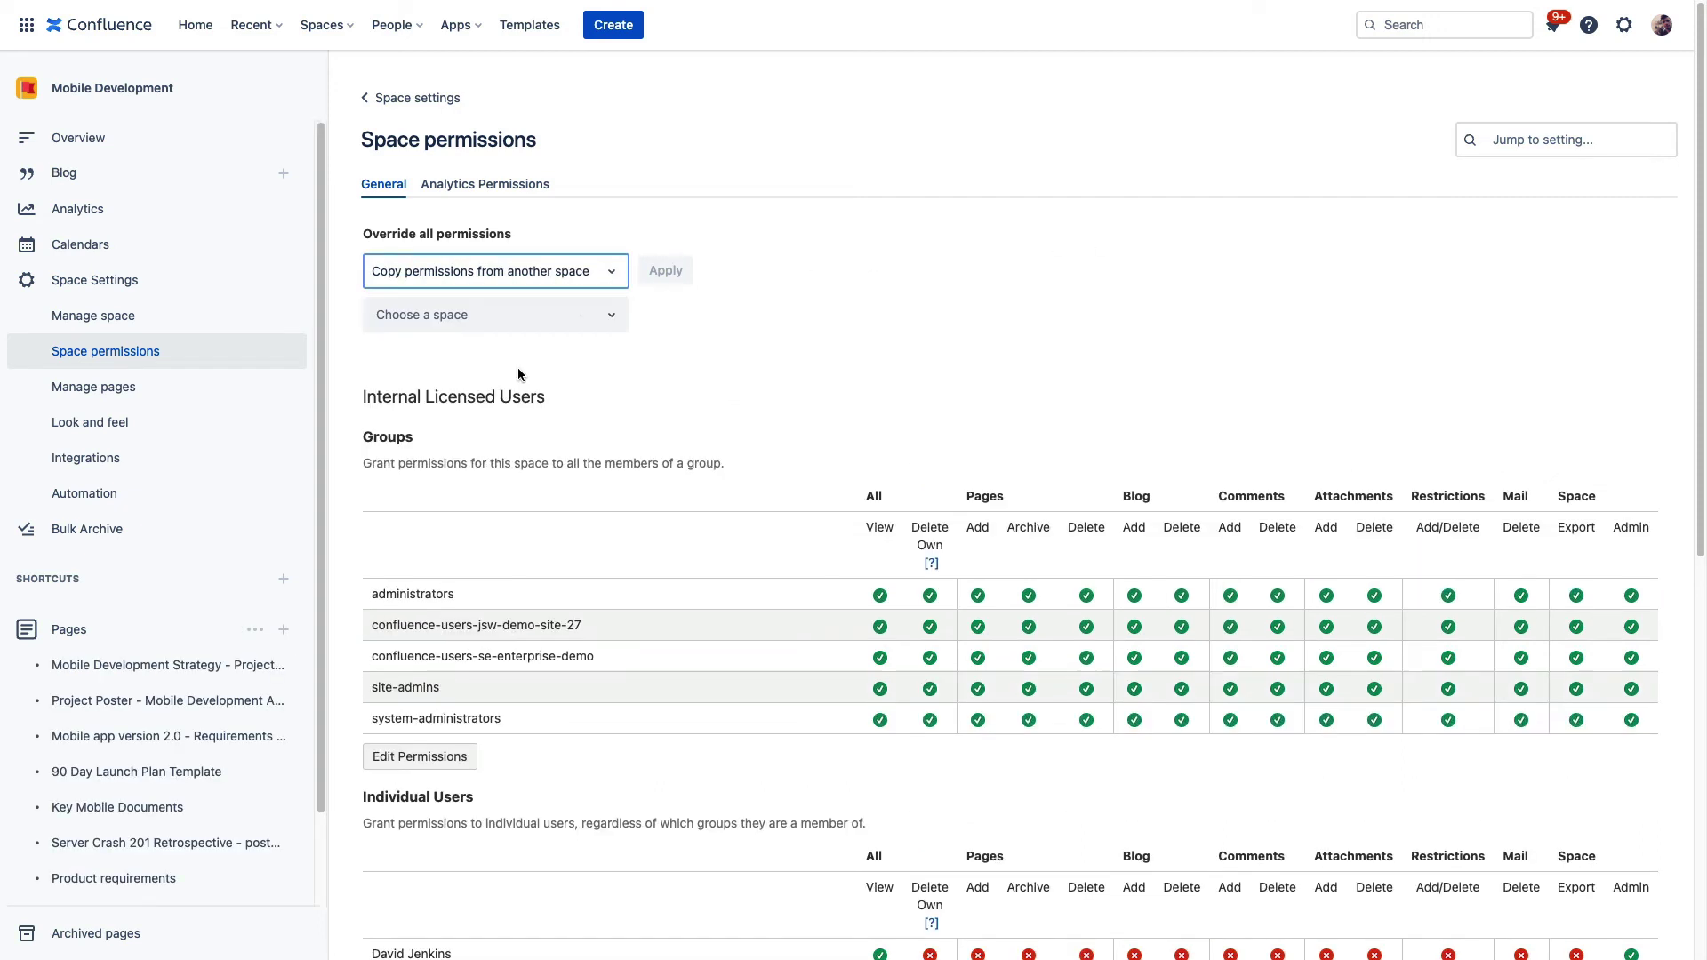
click(606, 316)
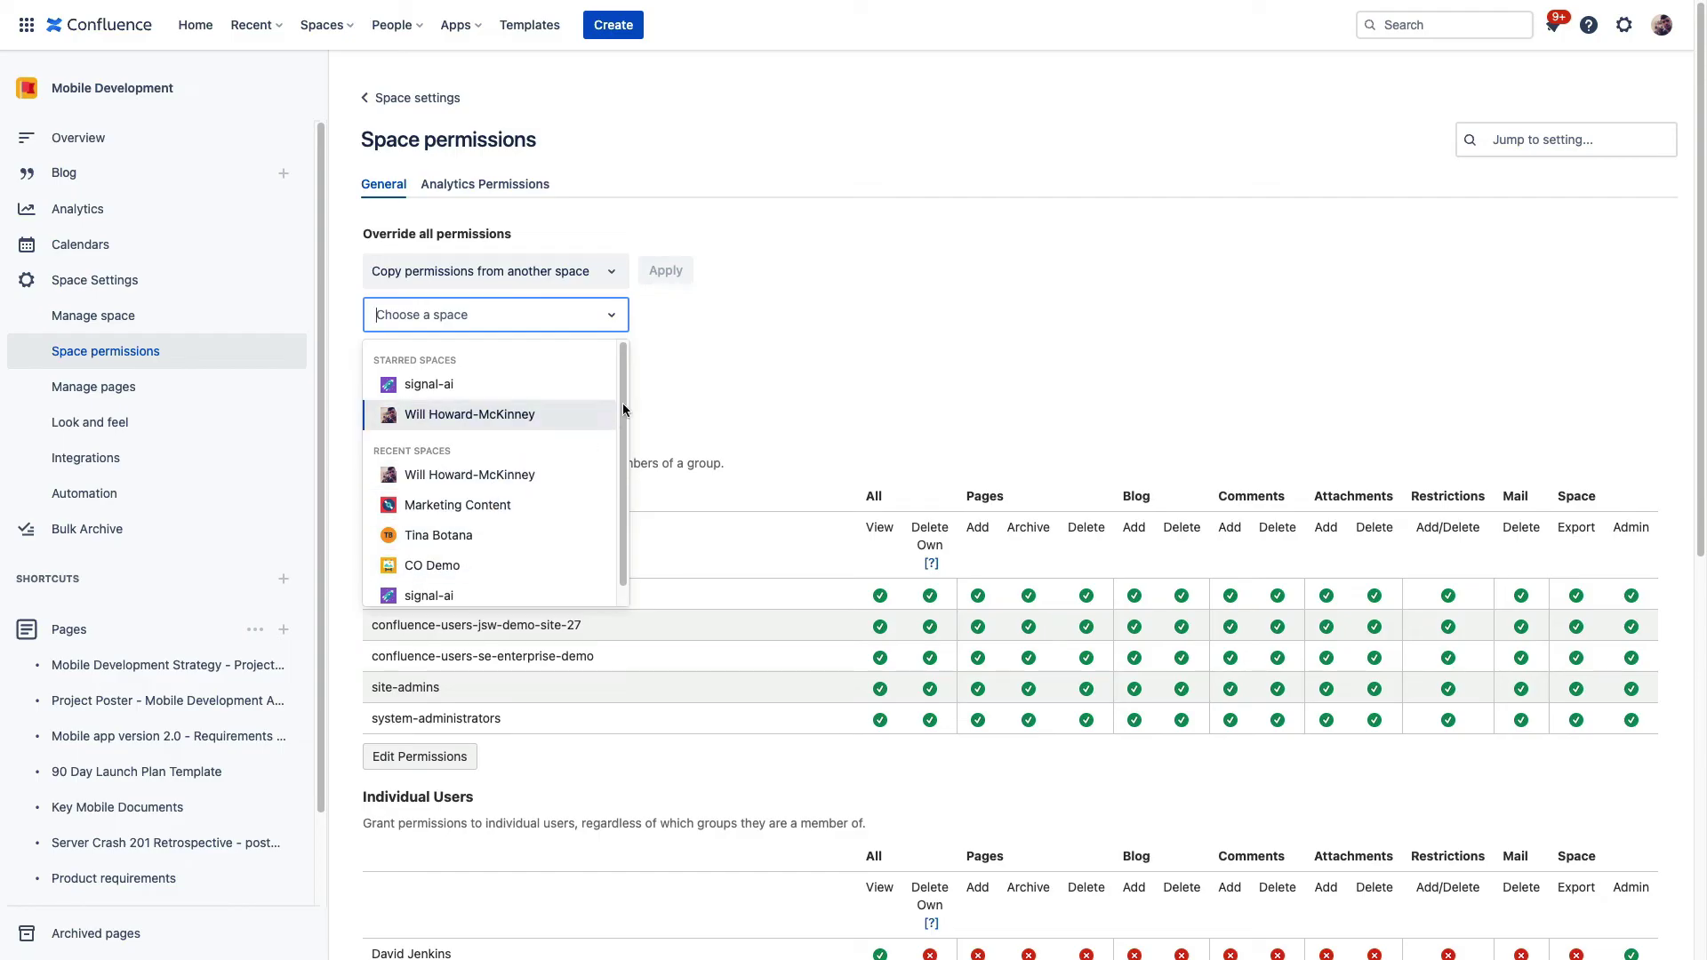
click(689, 369)
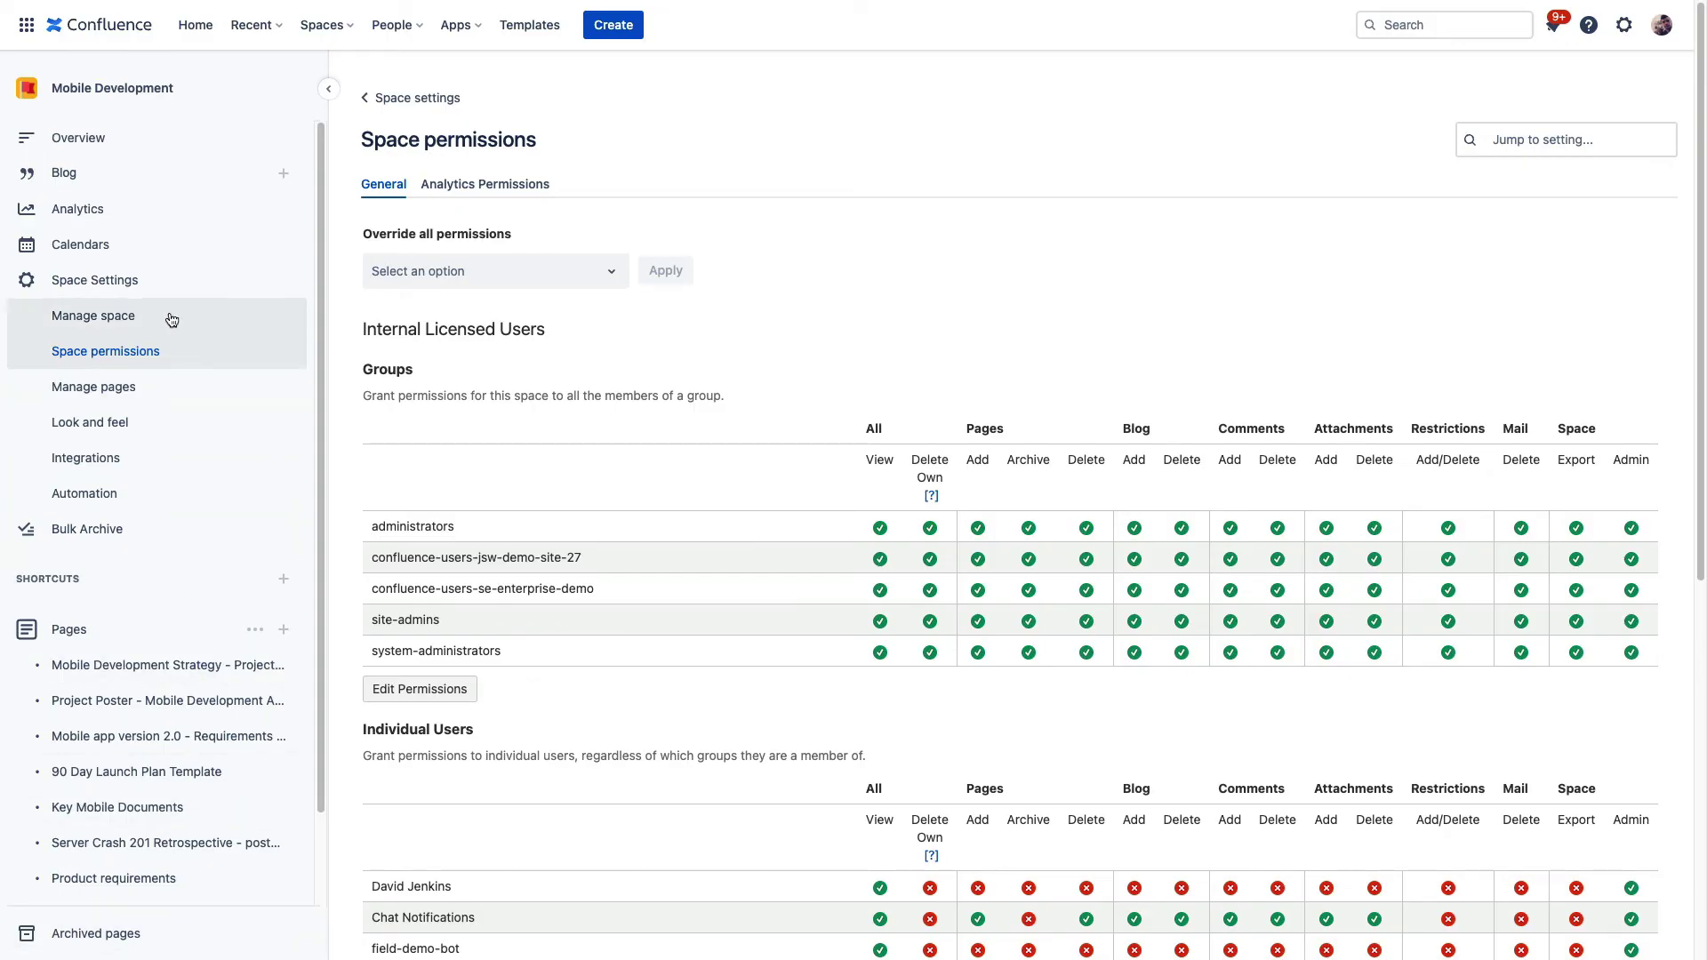
From Mobile Development's space settings, open the Automation rules library
click(152, 290)
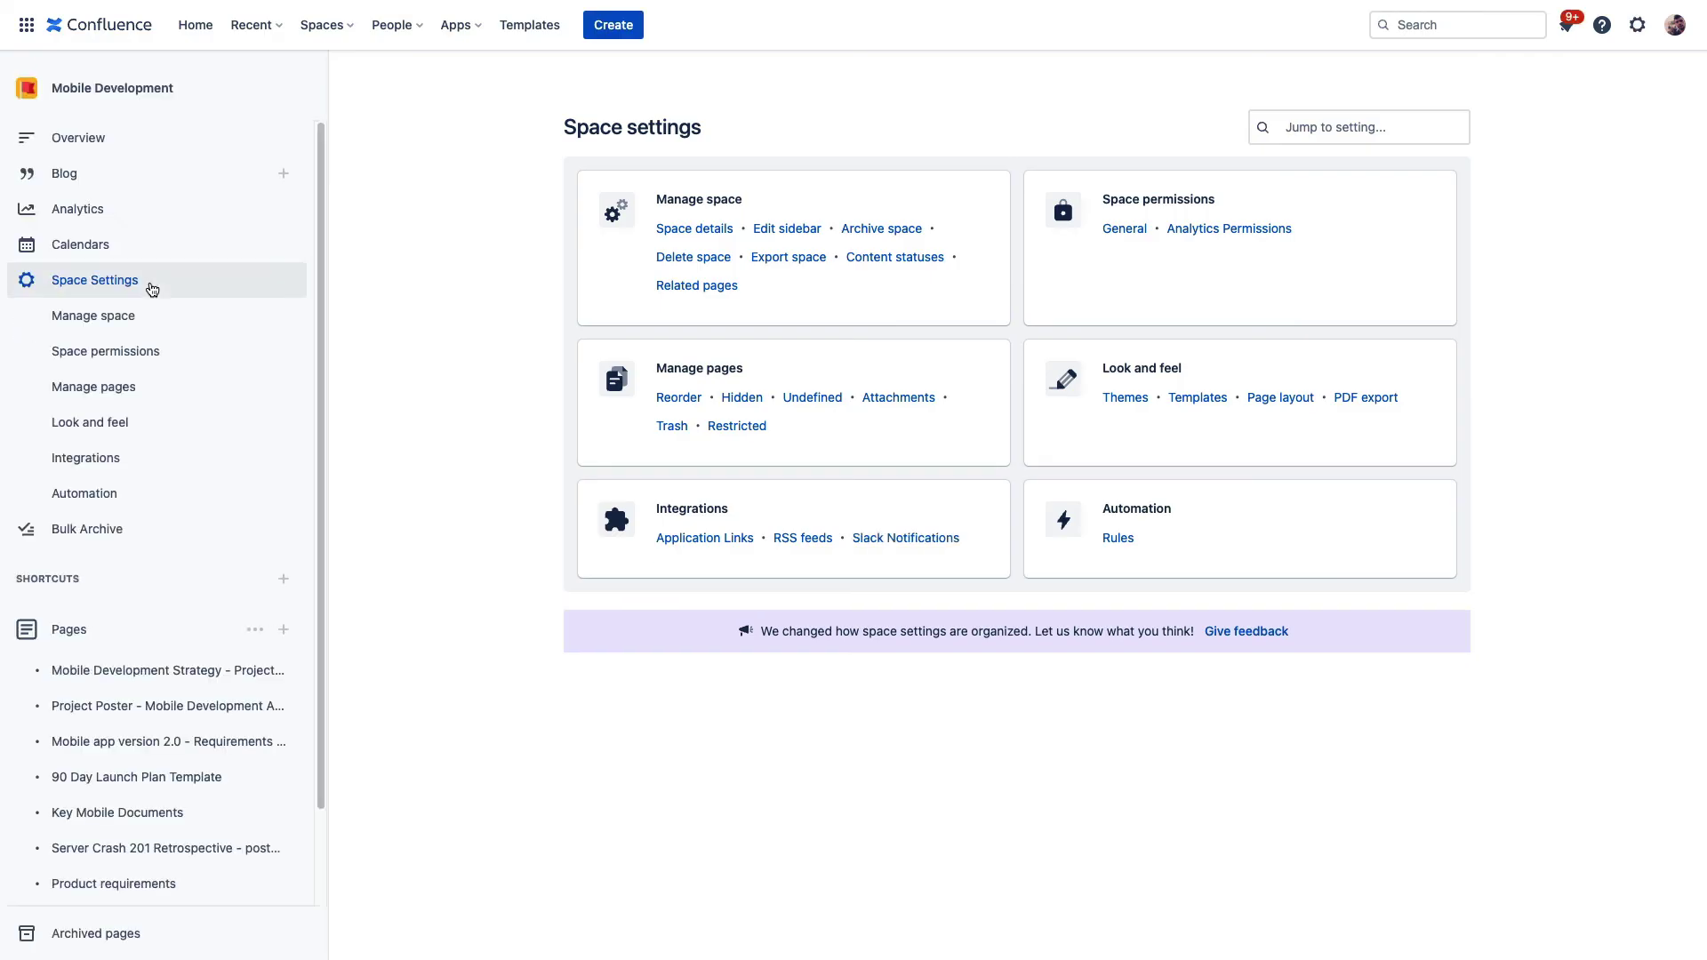
click(1118, 538)
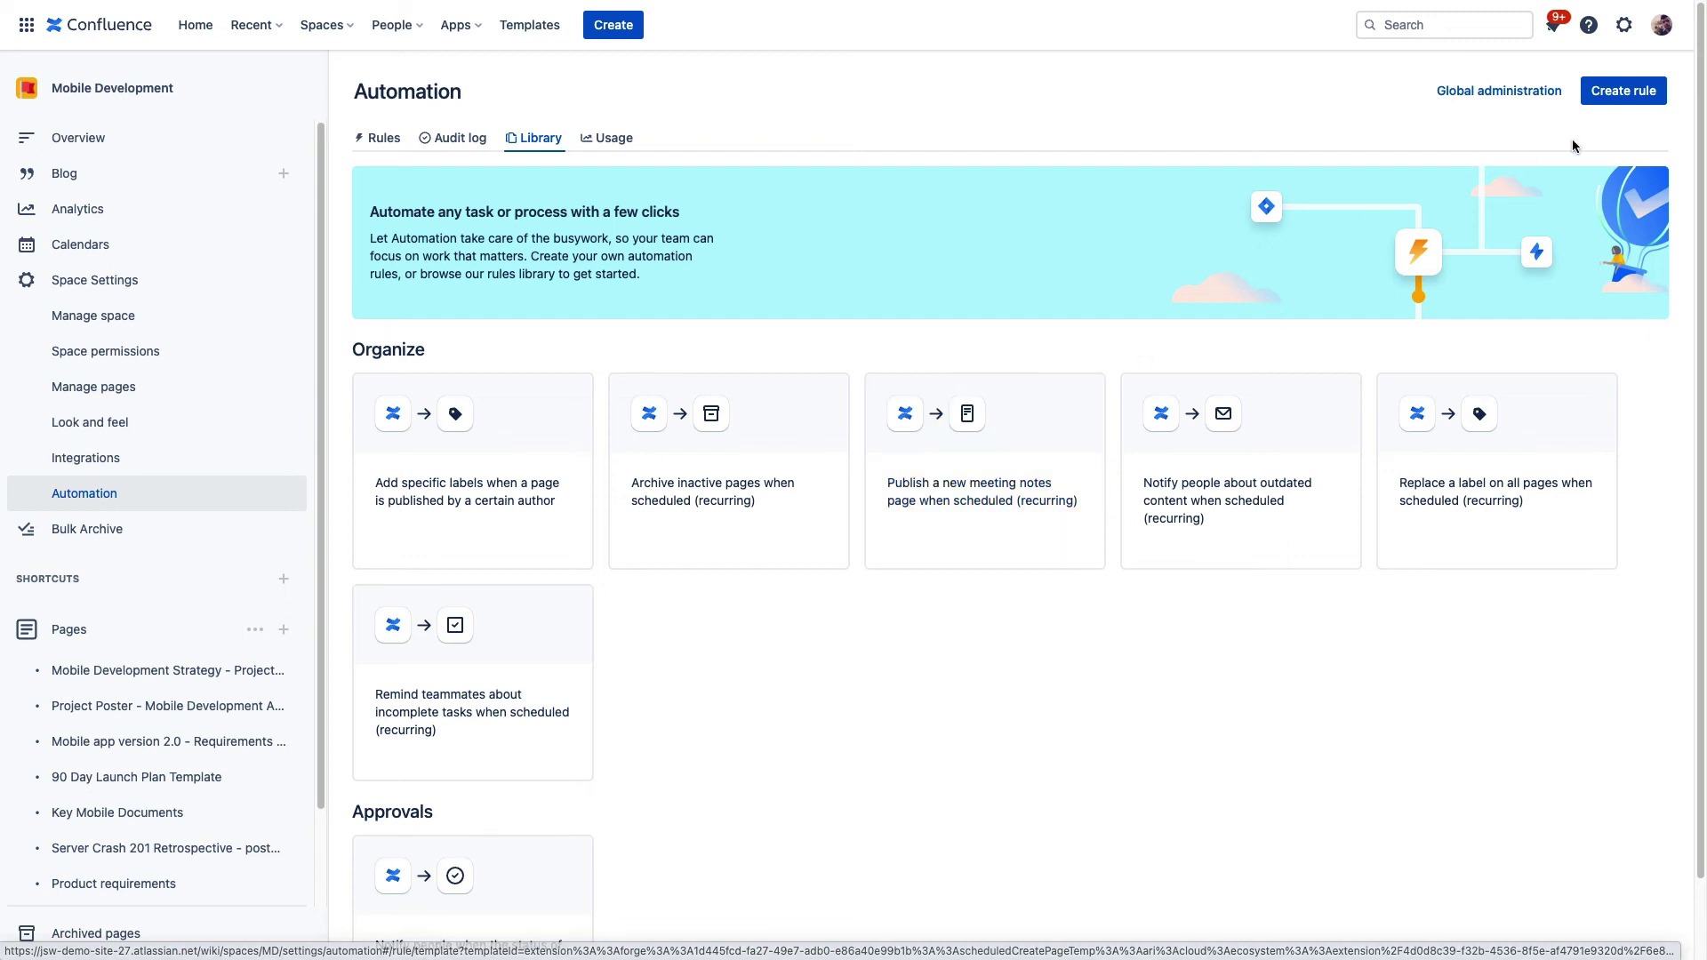
Create a rule with a saved Blogpost published trigger and a Send Slack message action
click(1631, 92)
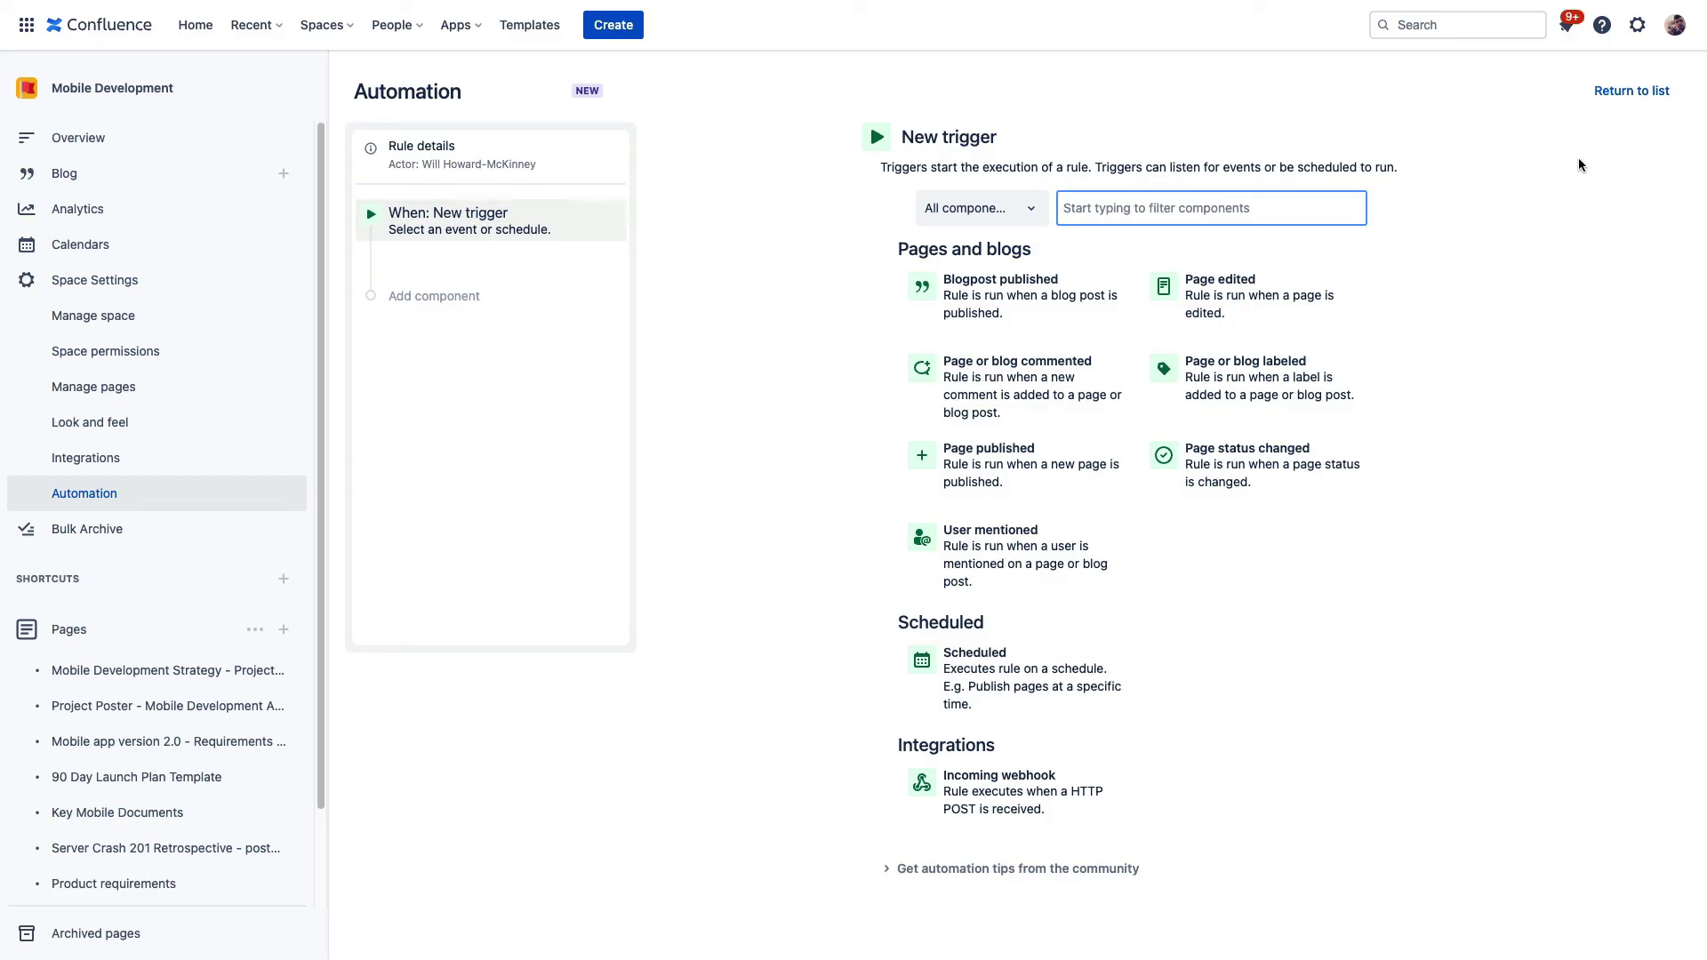
click(1032, 311)
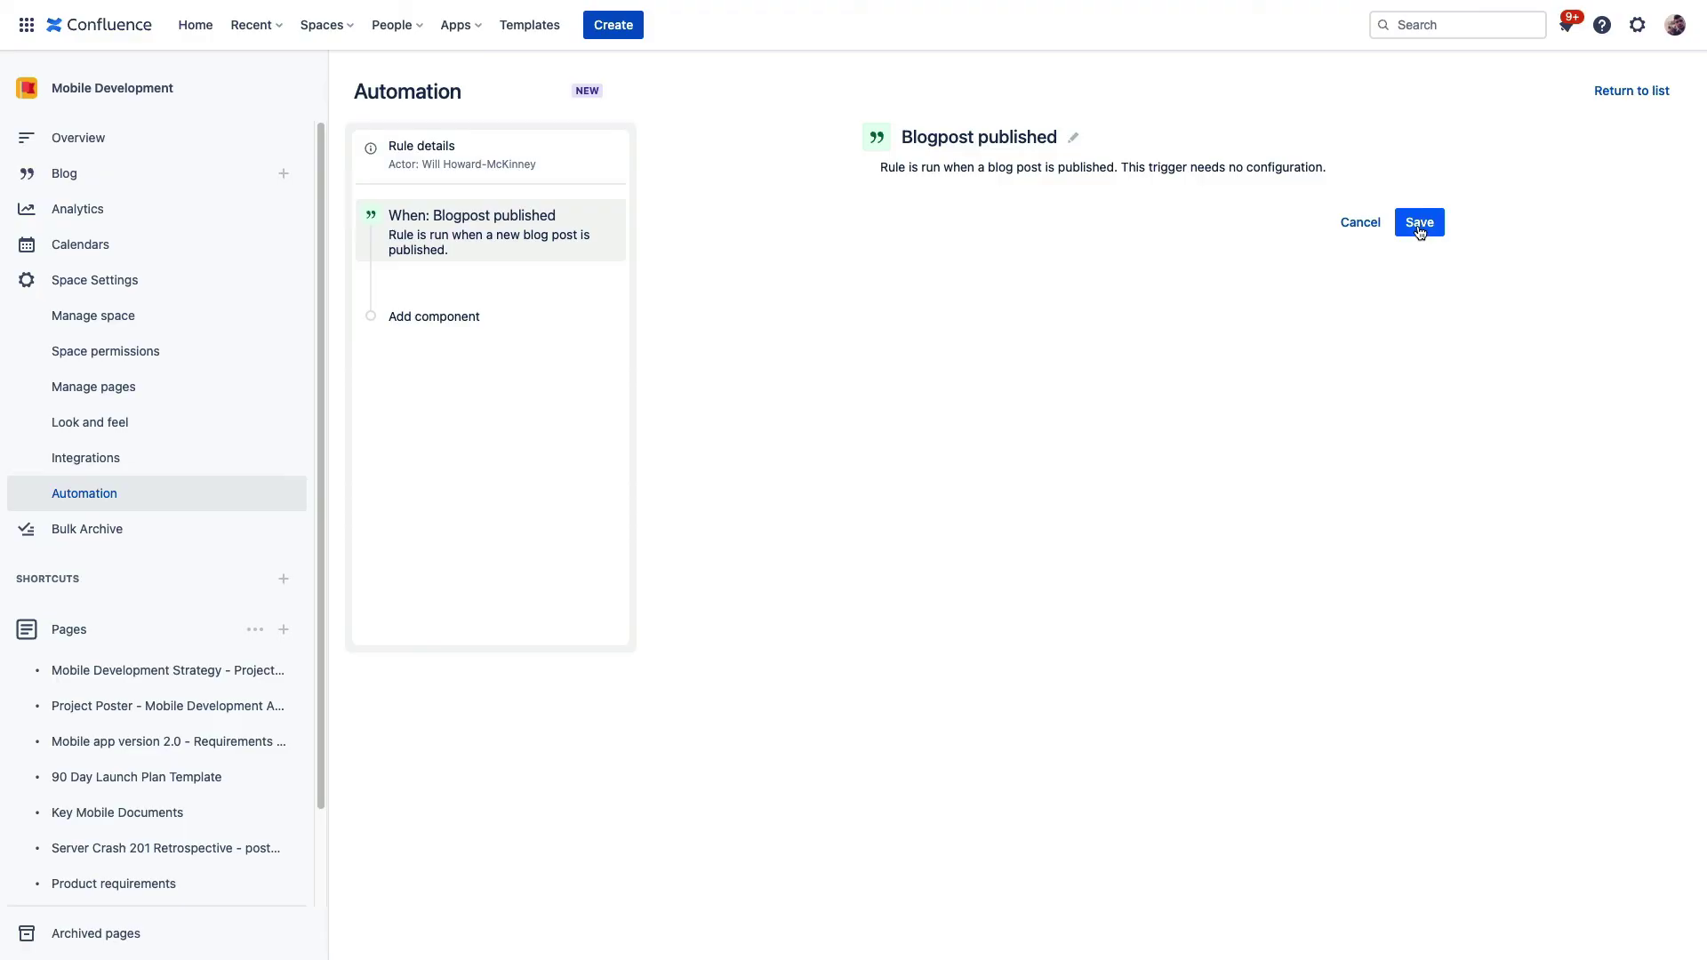
click(1420, 223)
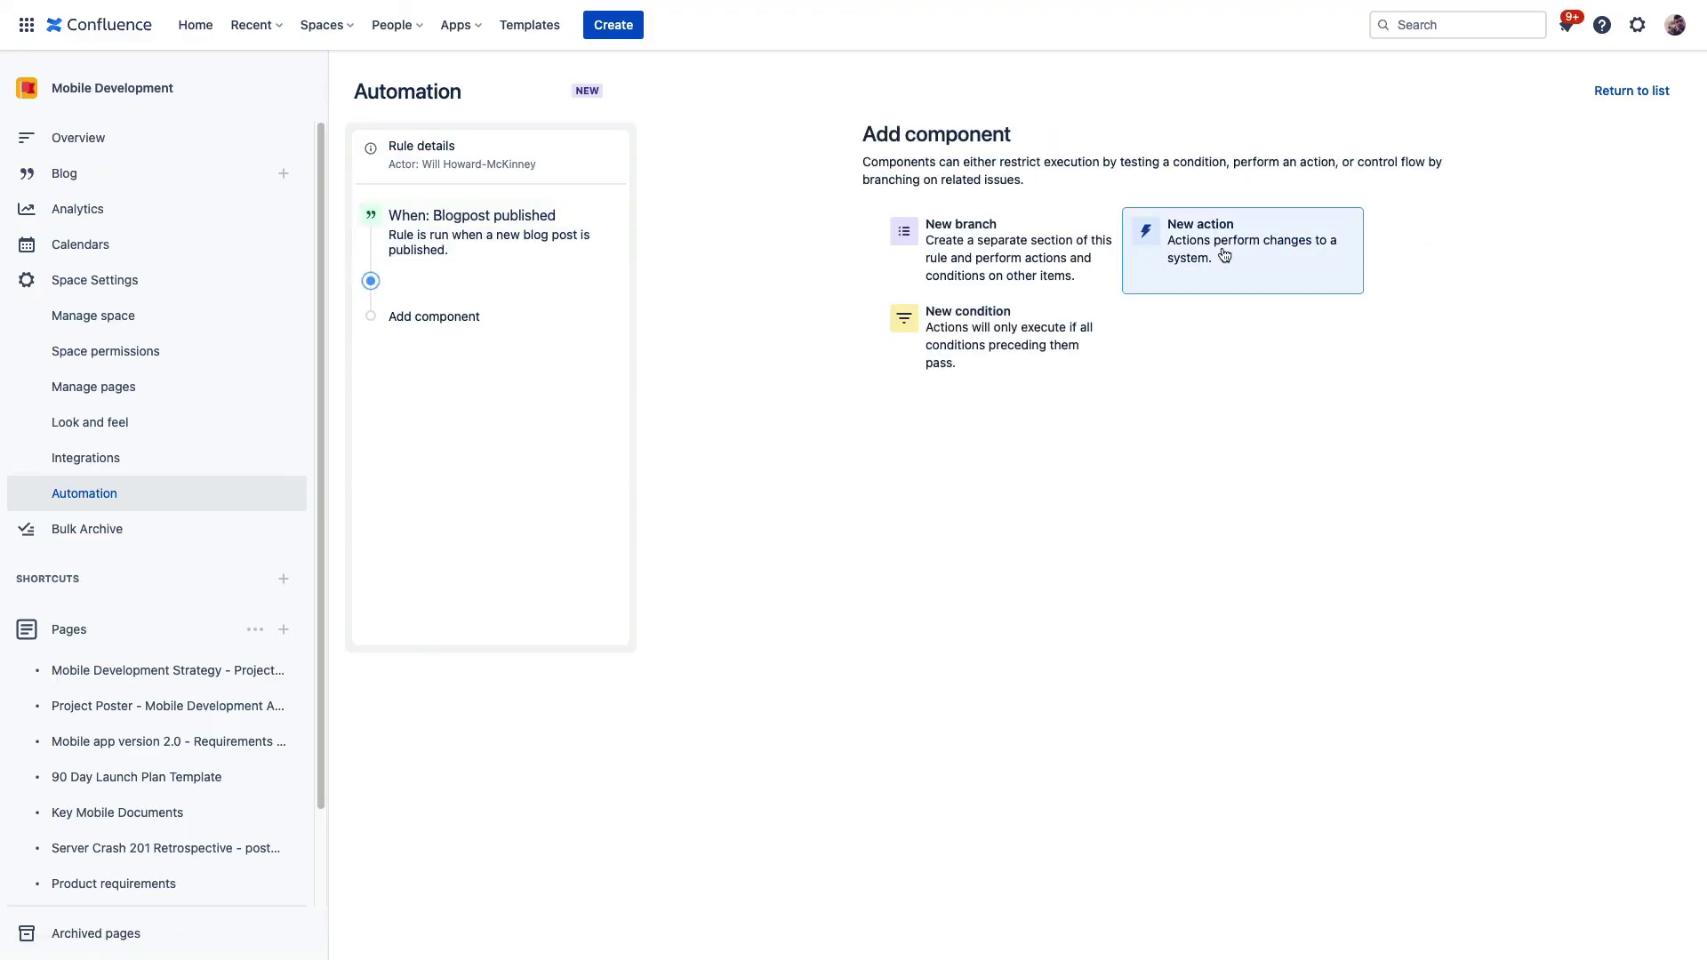
click(1225, 255)
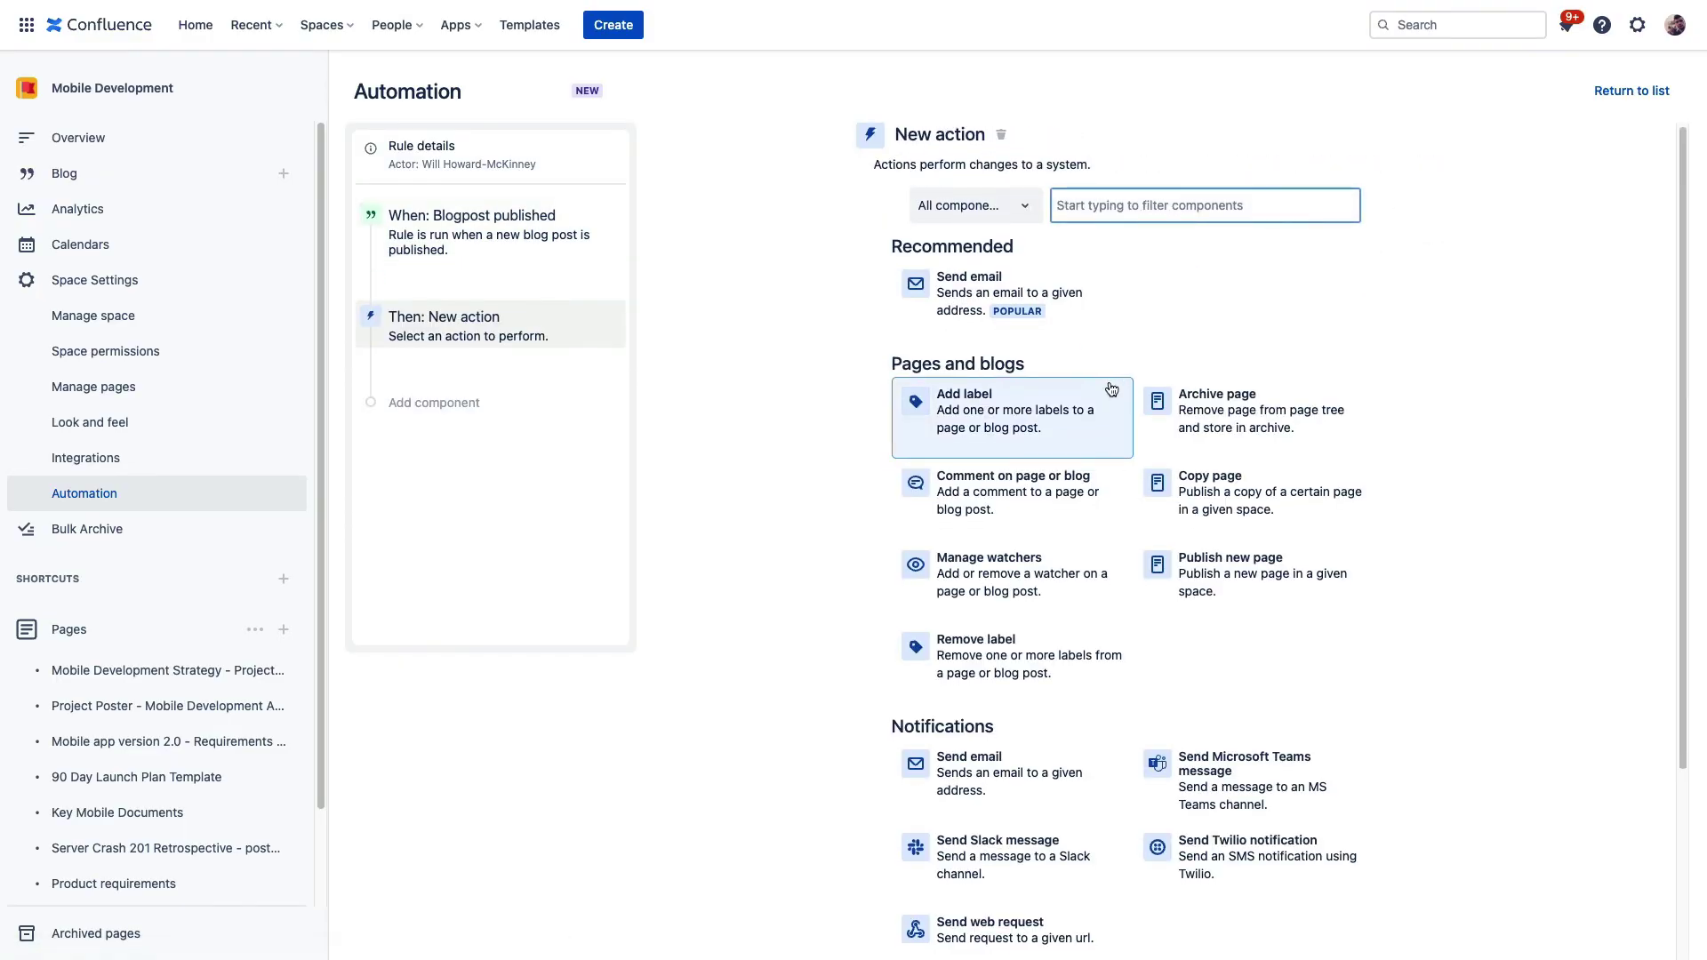
scroll(1111, 388, down, 1)
click(1009, 739)
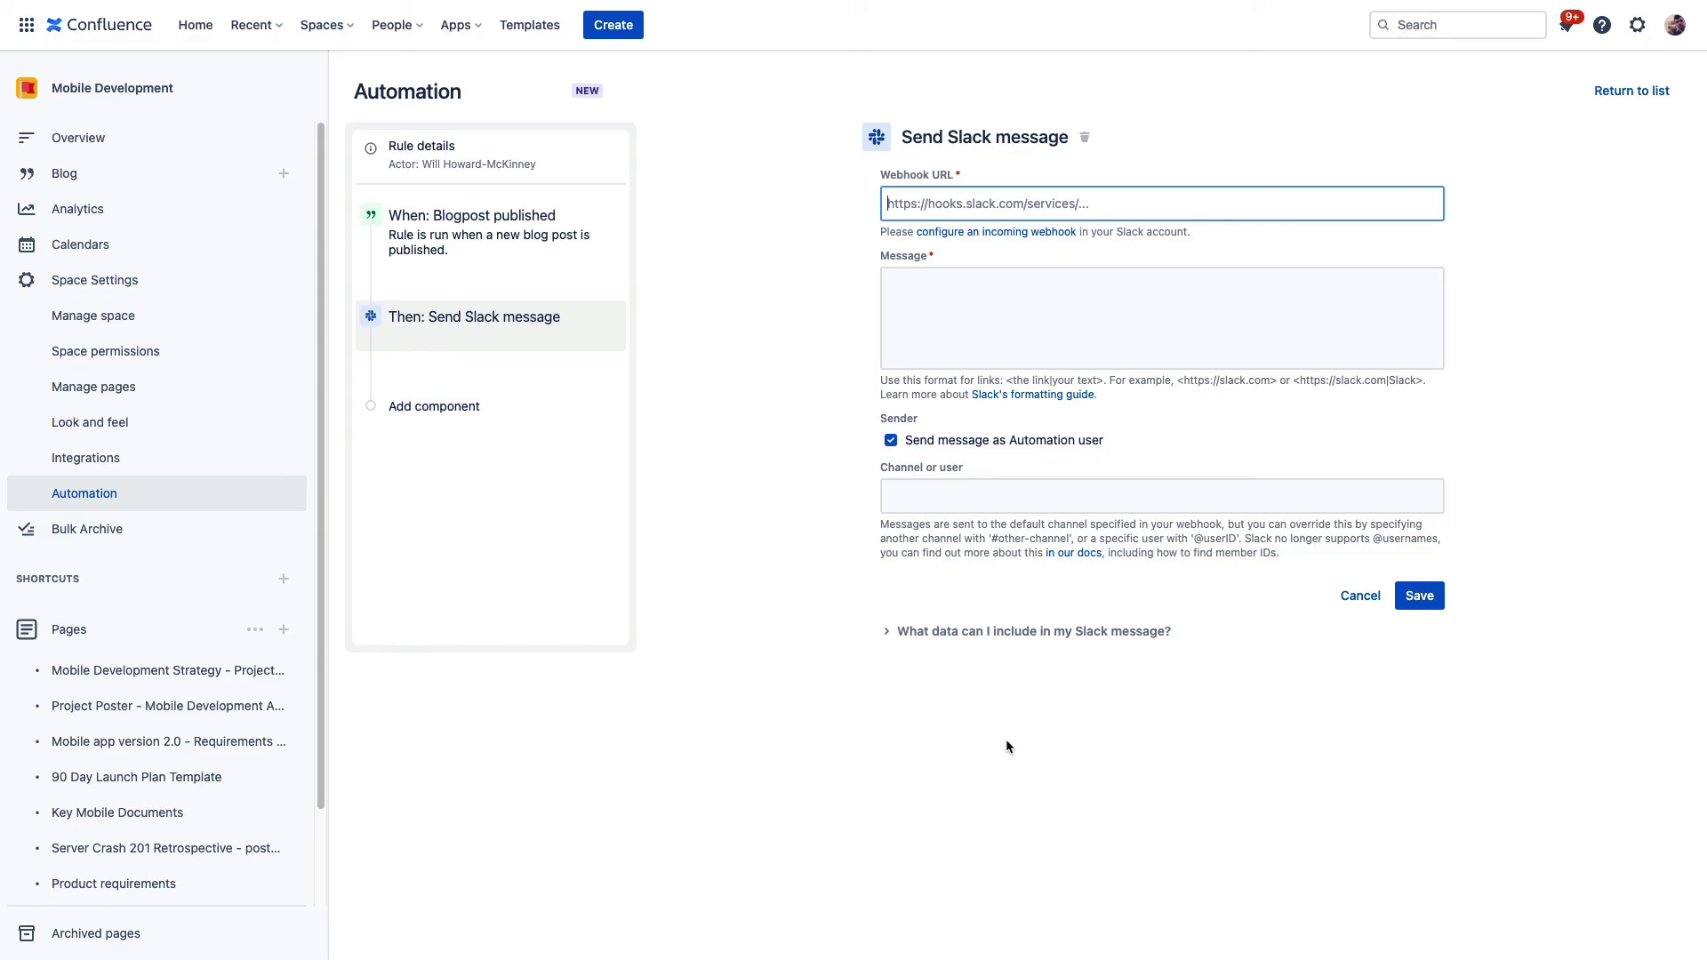
Open Global automation, preview the weekly meeting notes template, then discard it and return to the library
click(1640, 32)
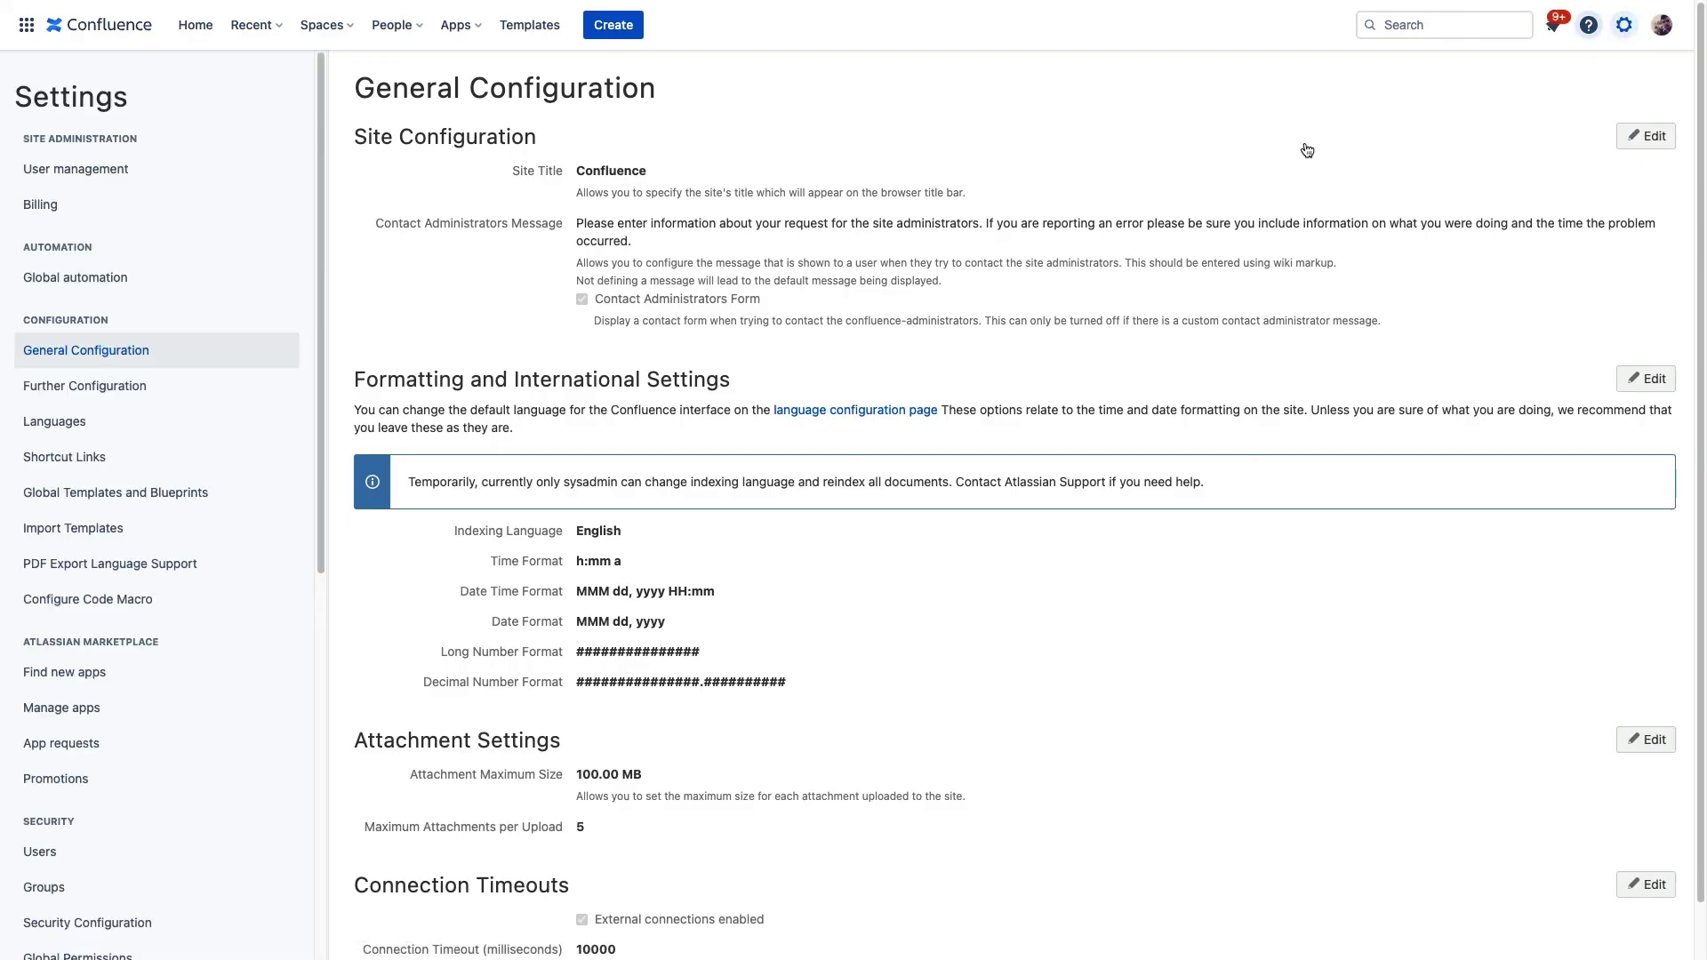
click(85, 282)
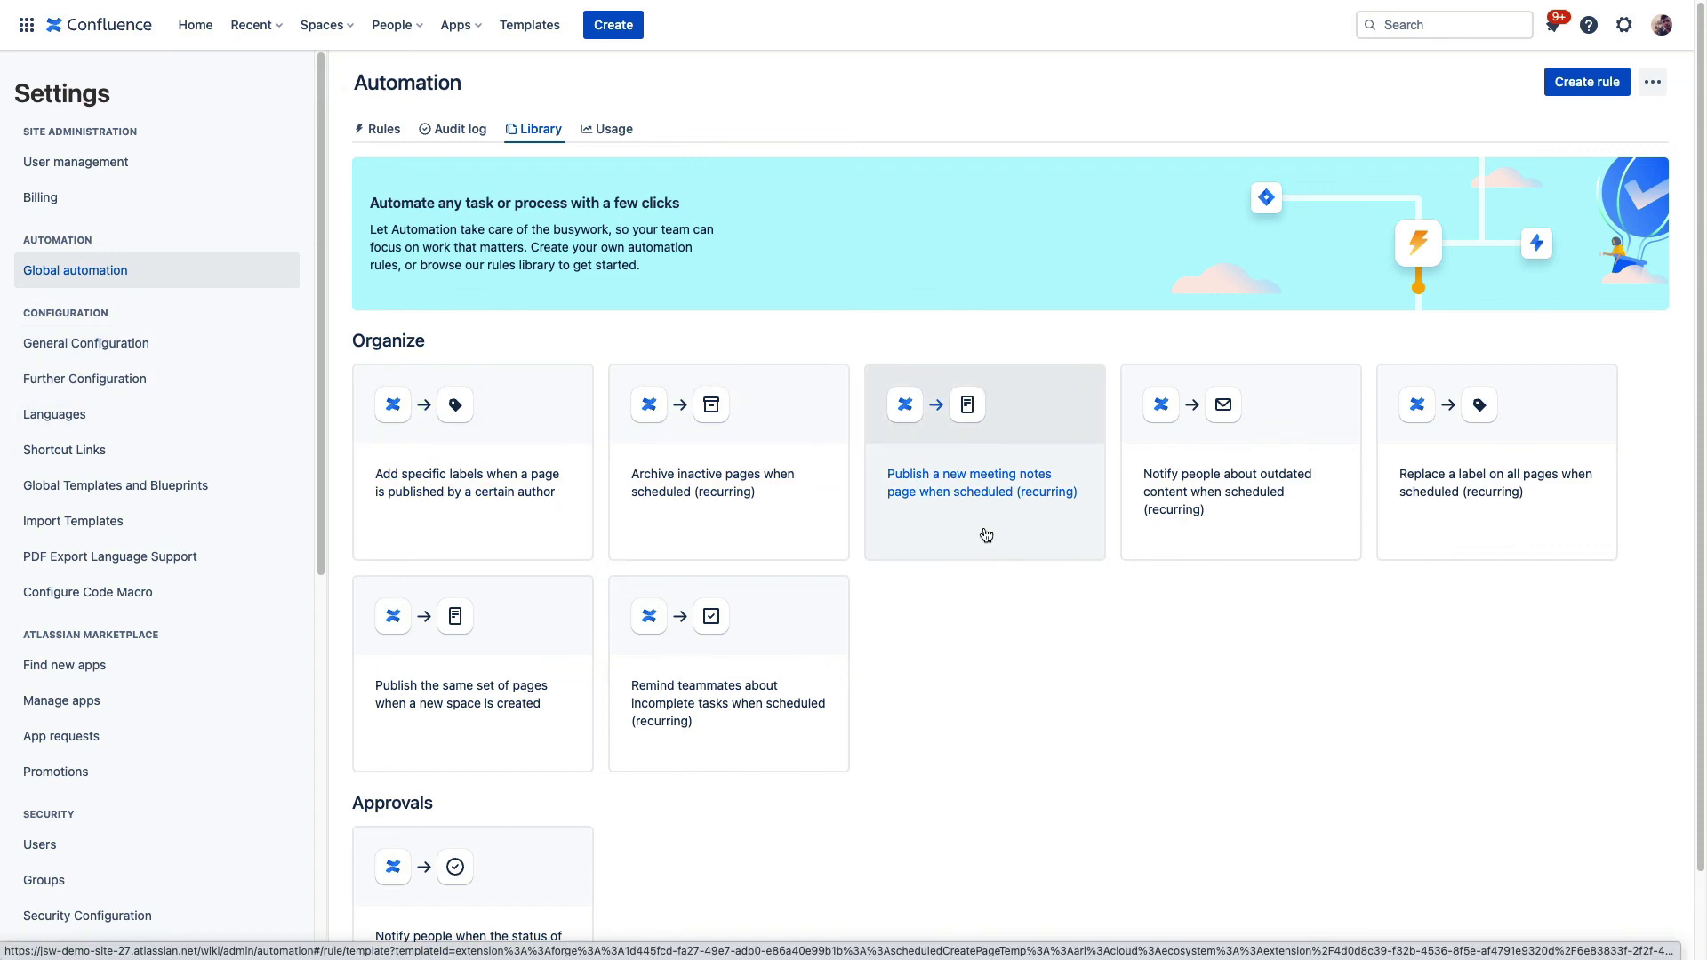
click(986, 534)
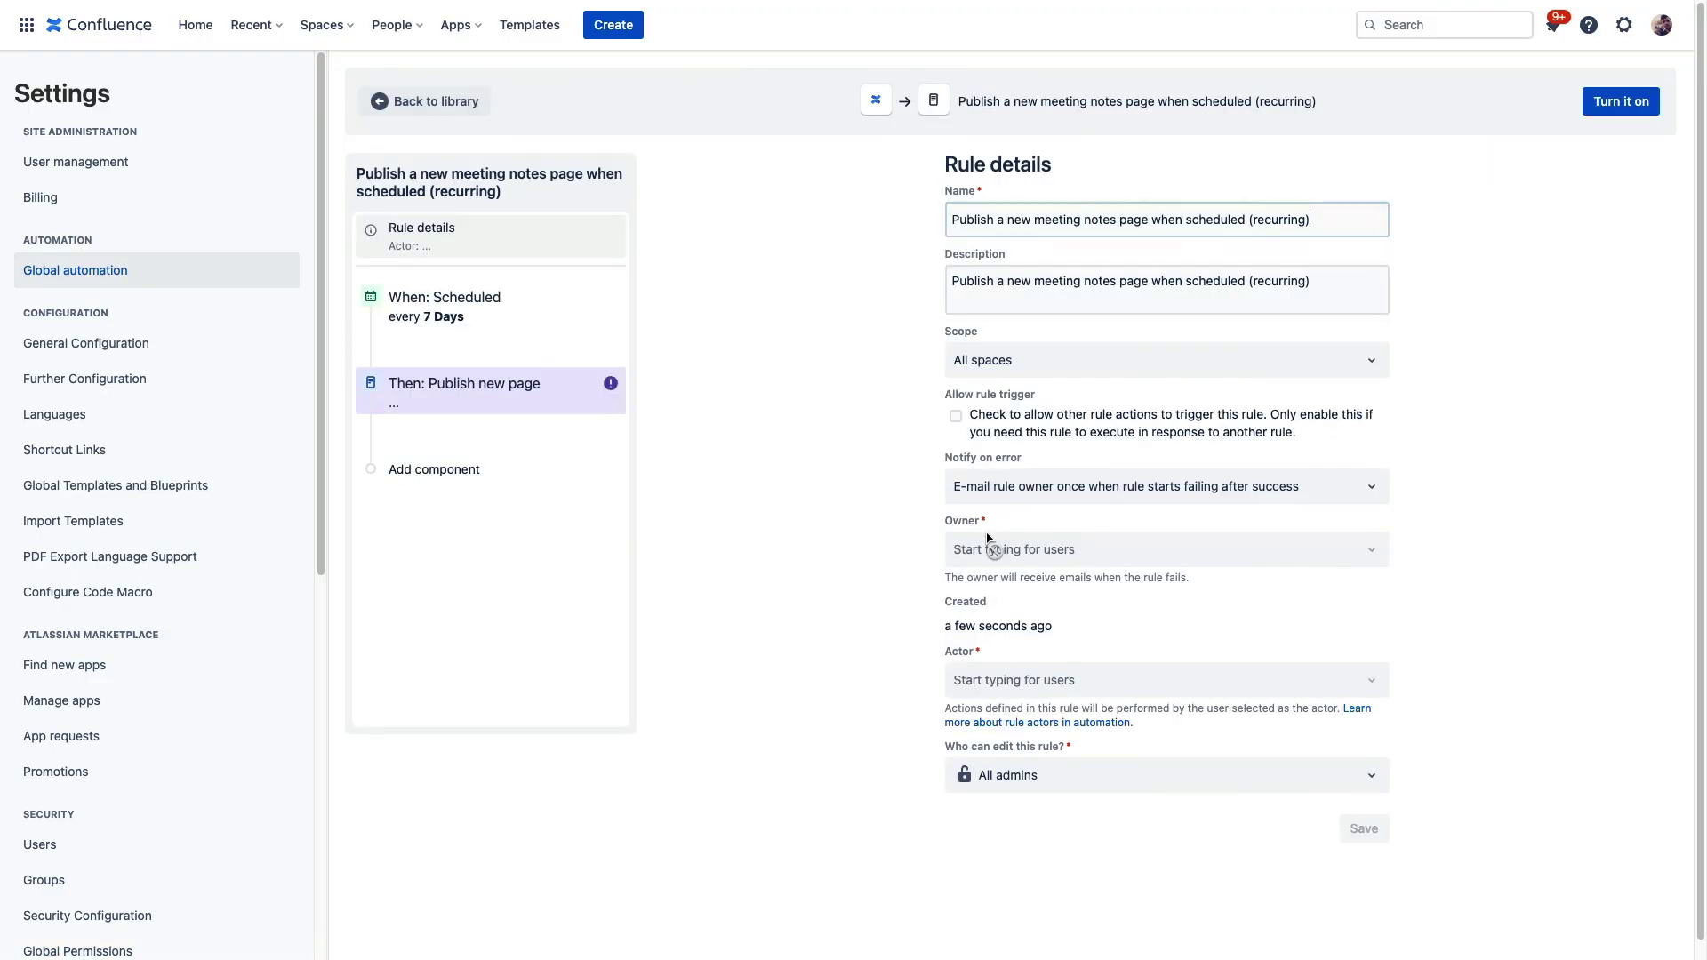
click(1348, 364)
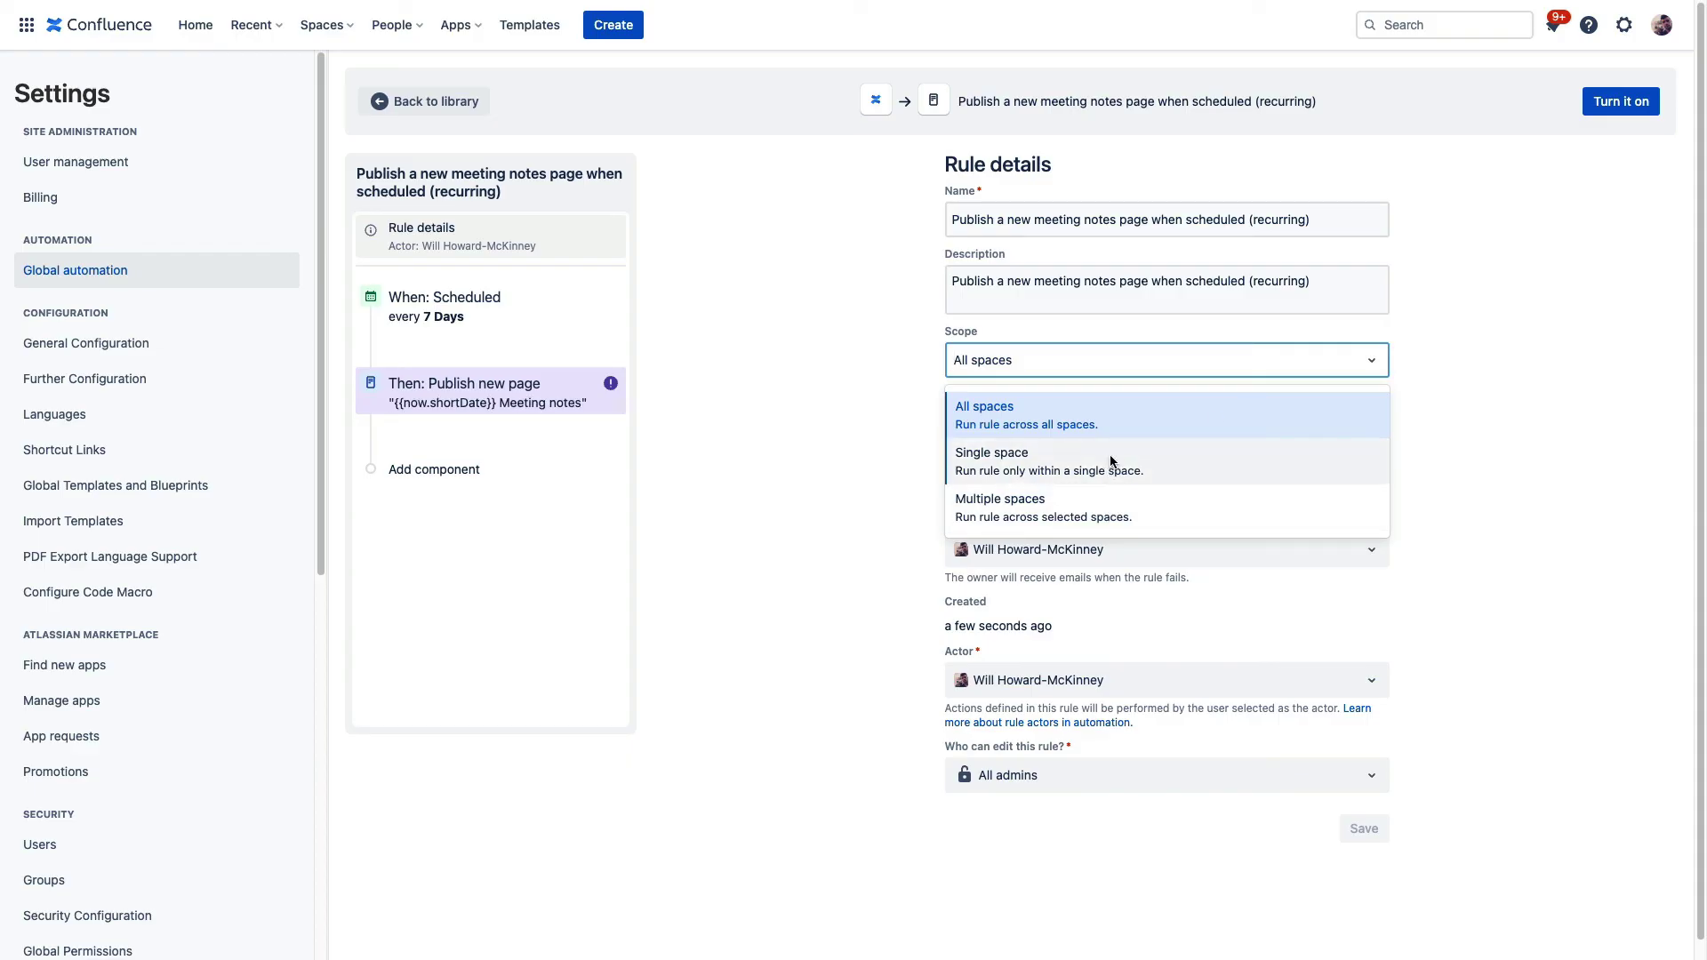
click(431, 103)
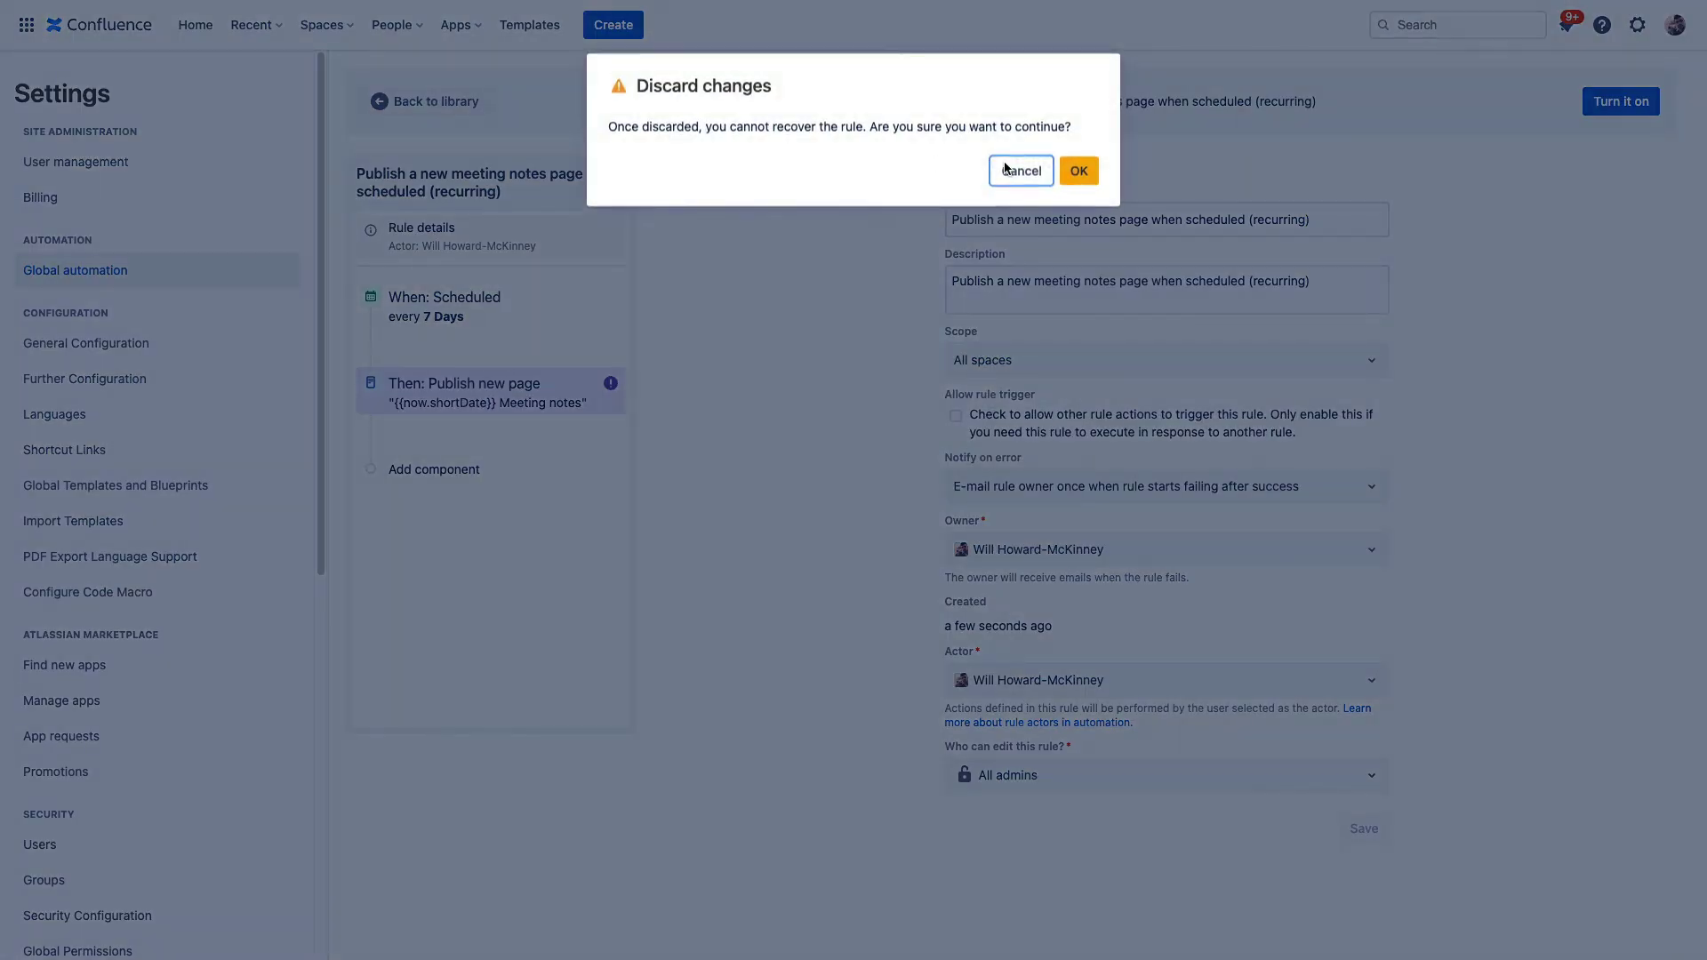
click(1078, 170)
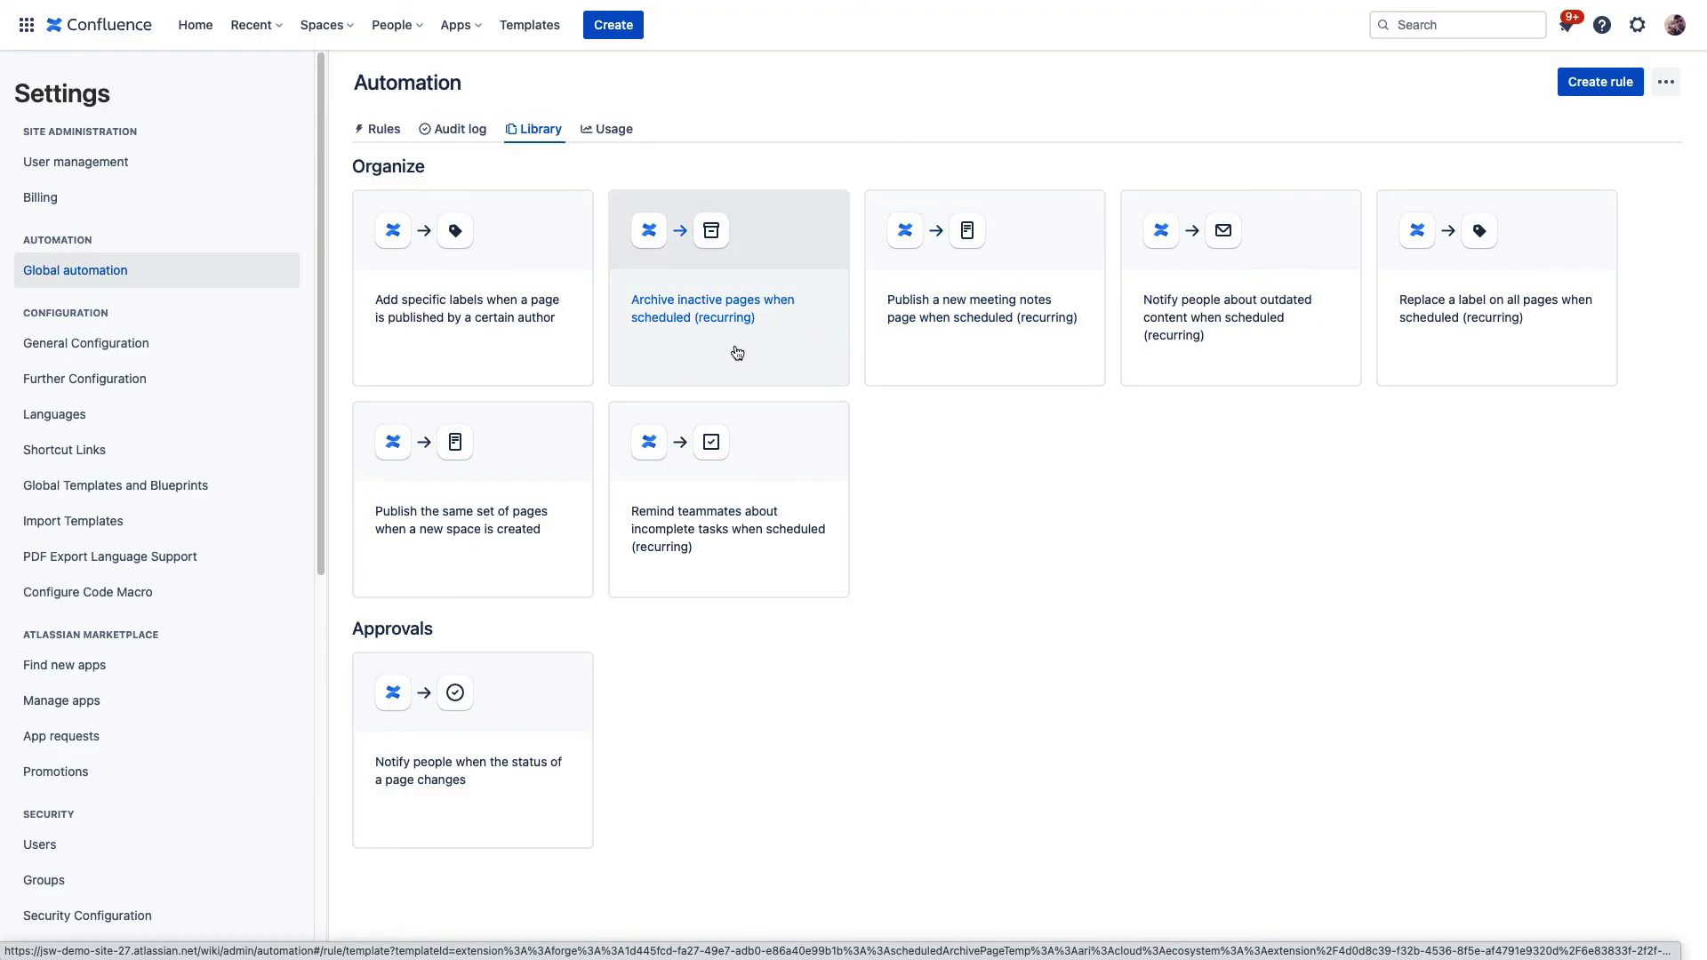
Go to the Mobile Development space and open its Bulk Archive page
click(322, 24)
click(366, 229)
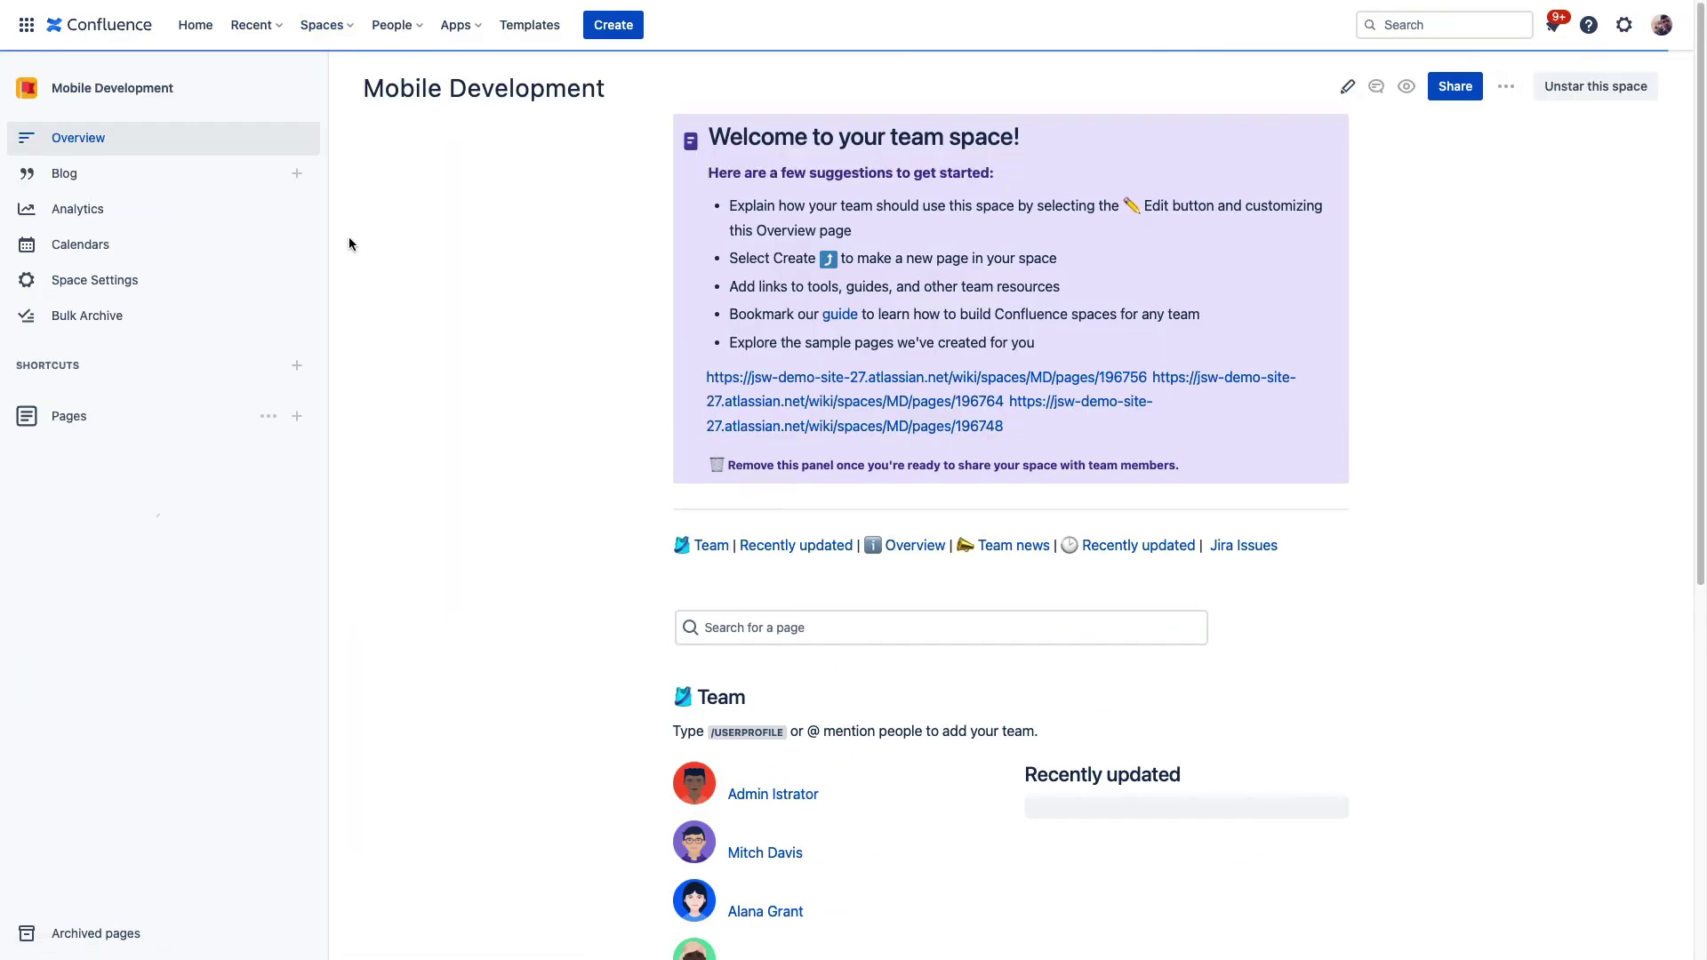
click(101, 321)
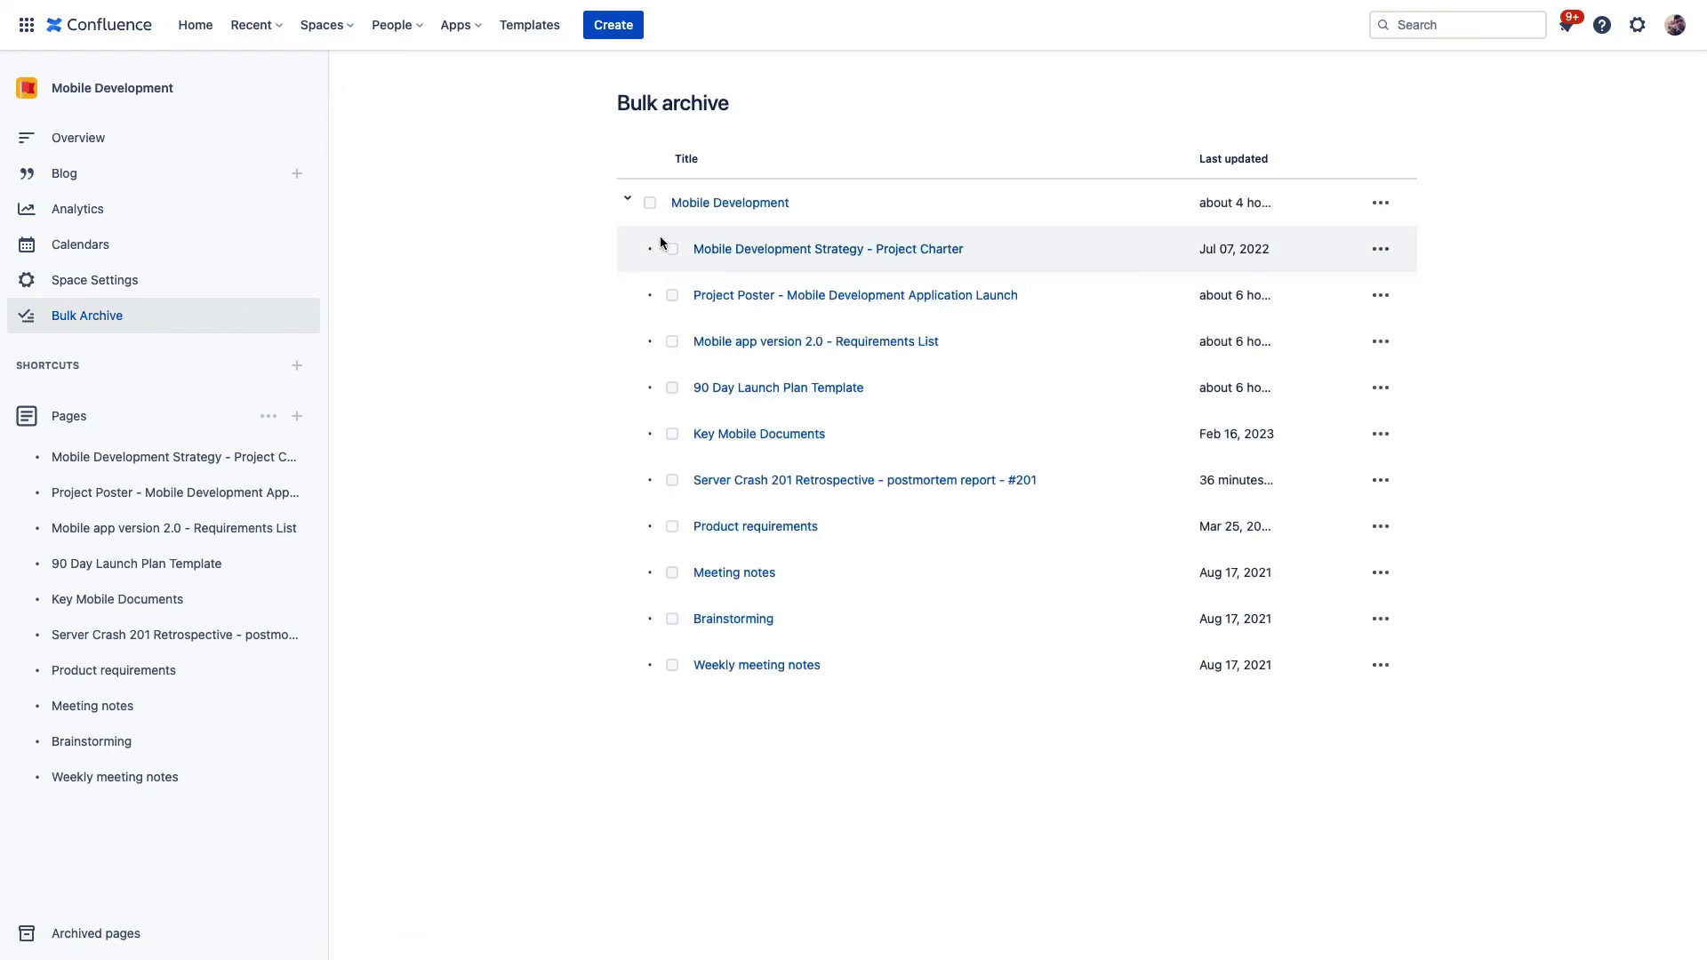
Tick Project Poster, Mobile app version 2.0, 90 Day Launch Plan and Key Mobile Documents
click(649, 204)
click(649, 204)
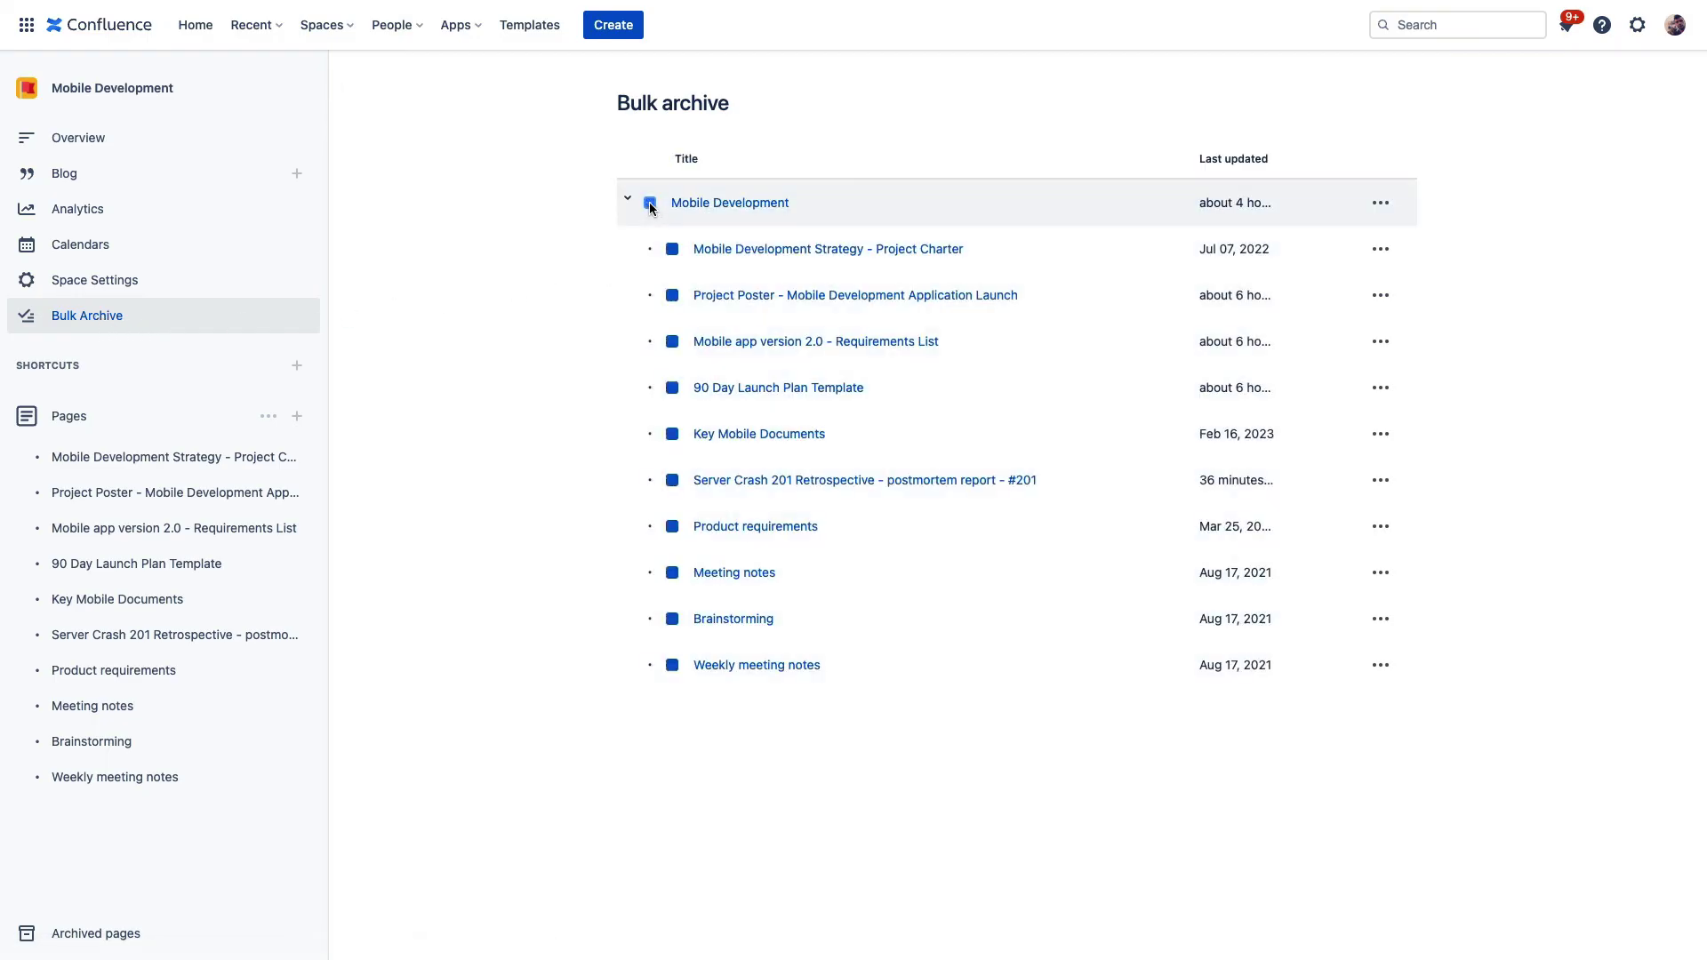
click(672, 295)
click(672, 343)
click(672, 387)
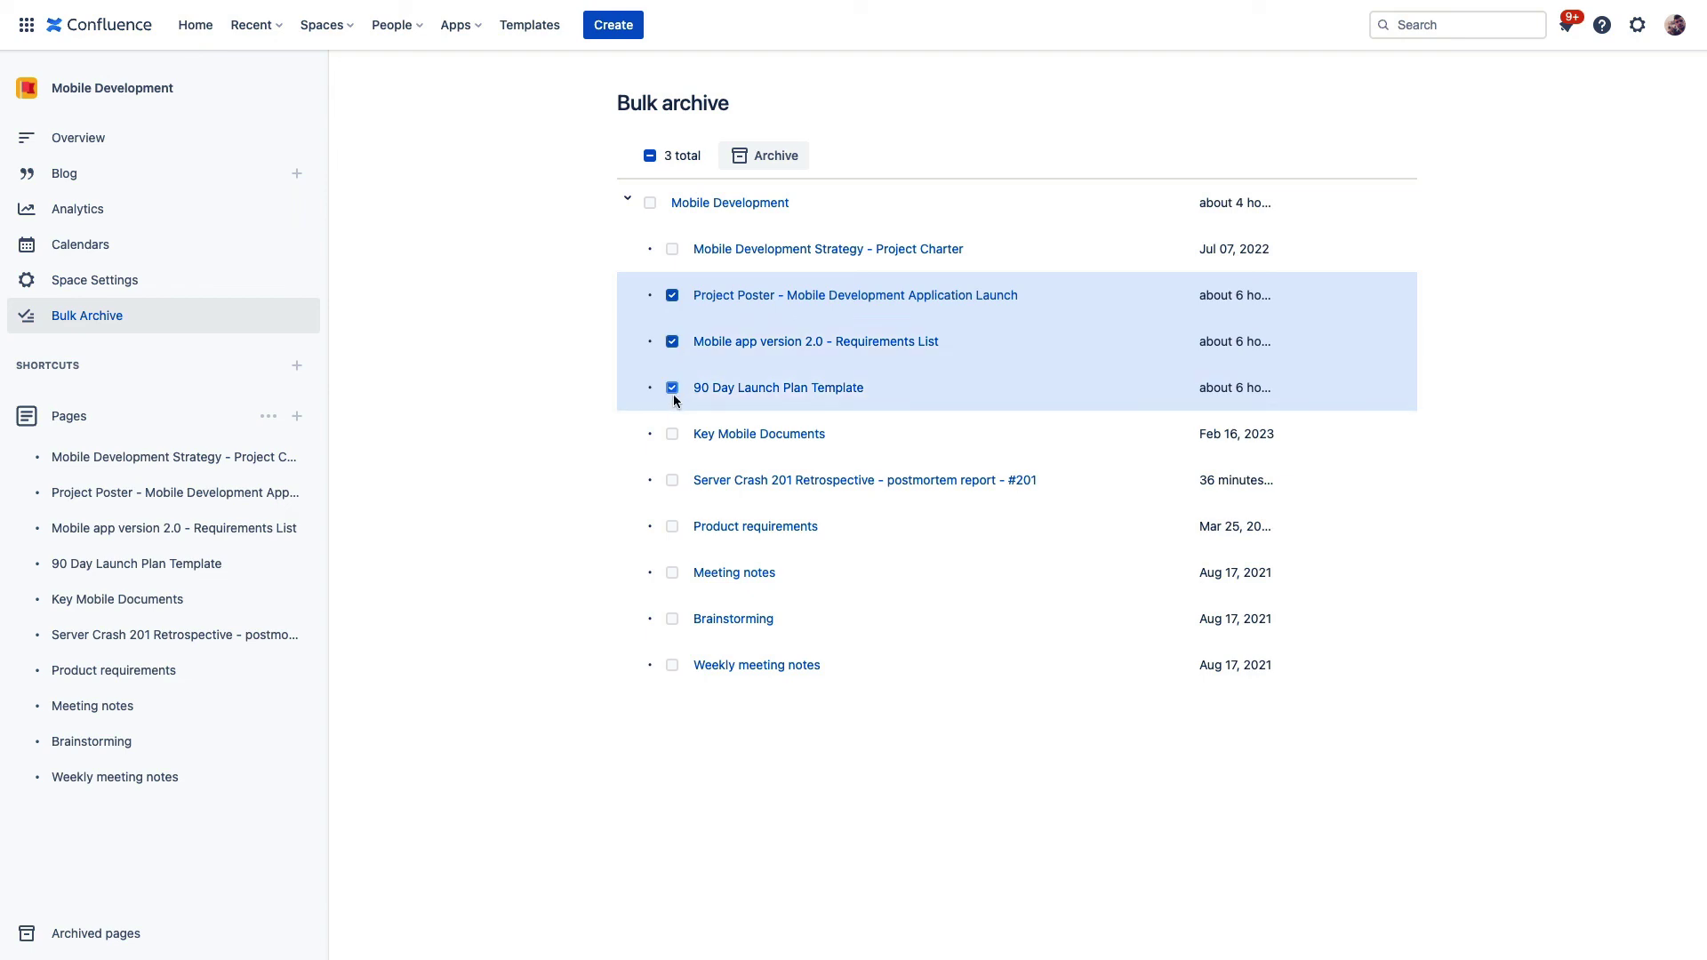
click(672, 434)
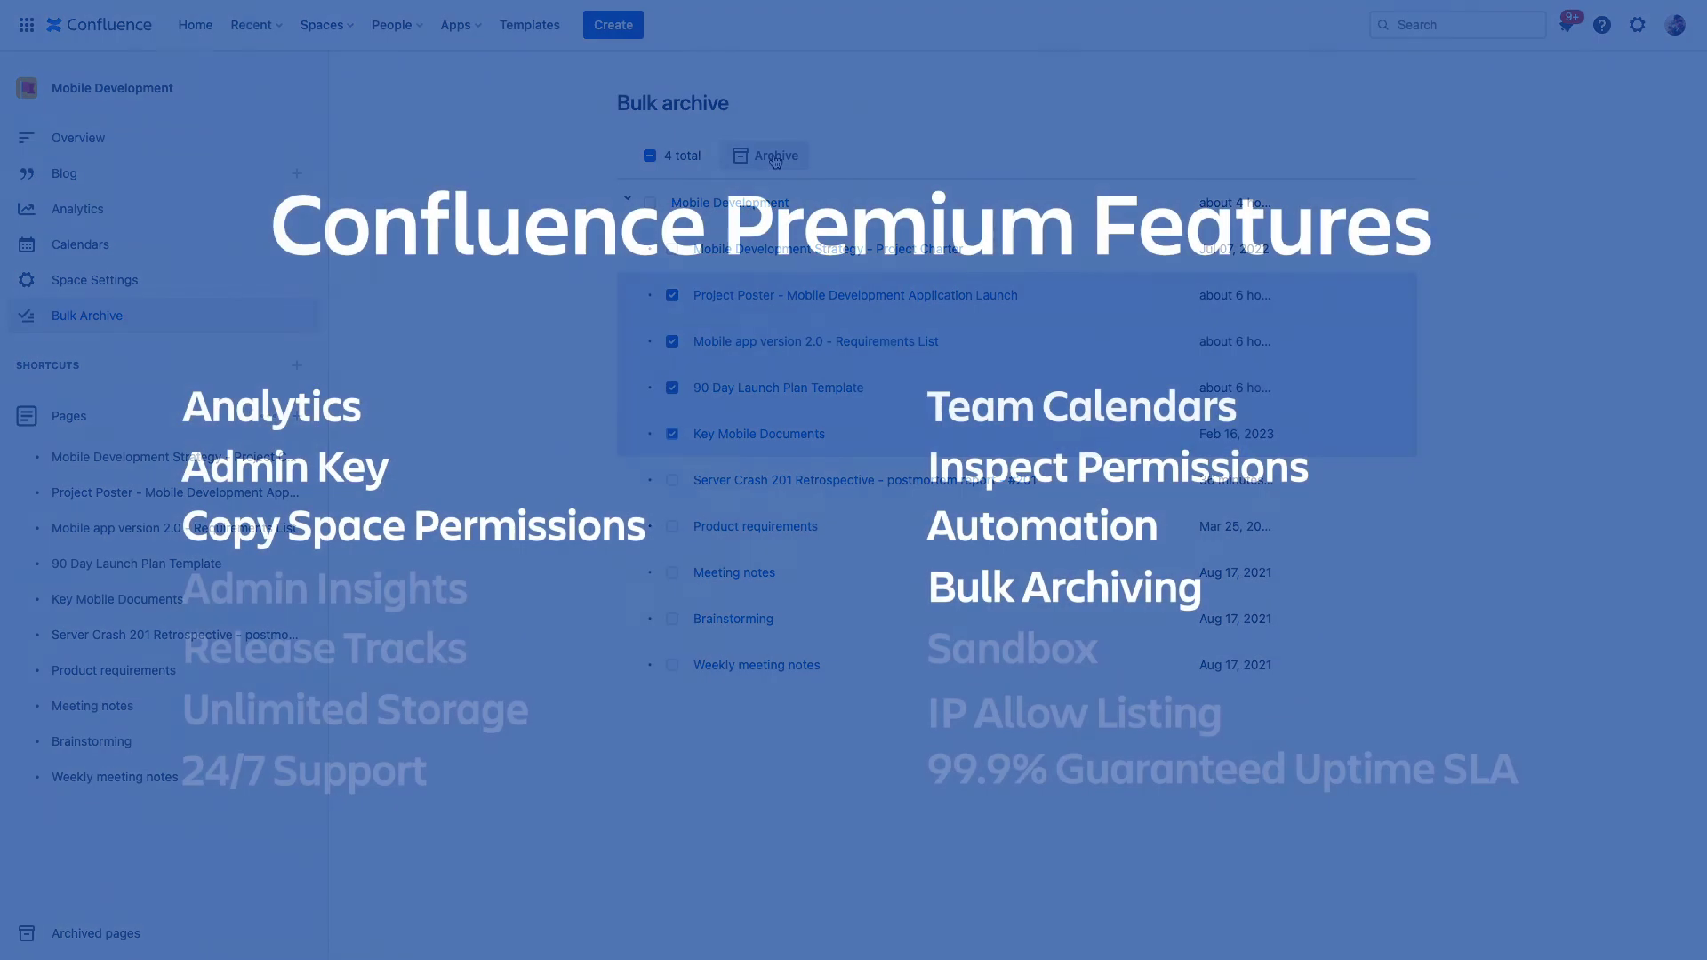